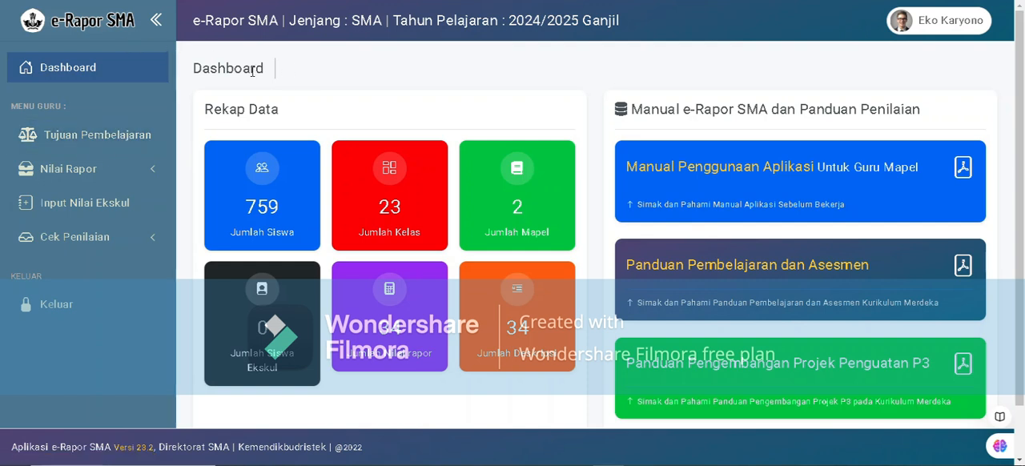
Open the Tujuan Pembelajaran list and review the existing learning objectives for the subject Informatika.
left_click(130, 144)
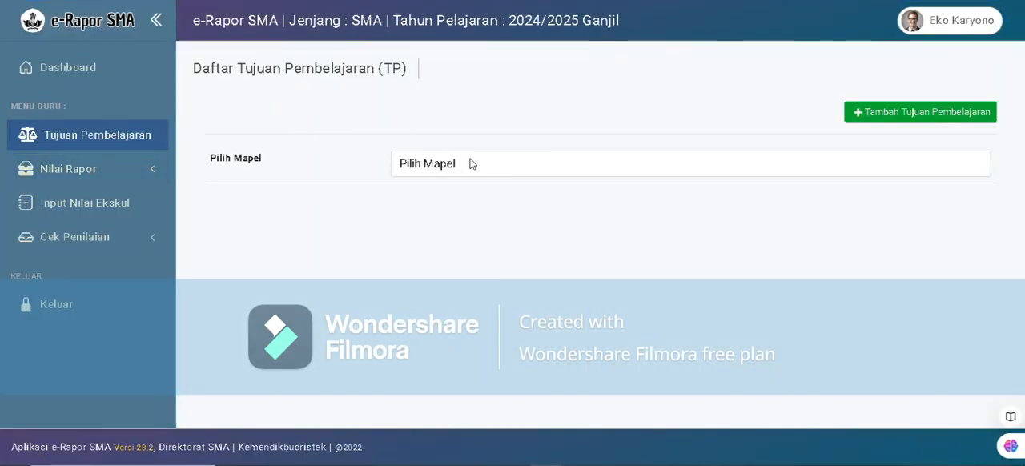
left_click(86, 138)
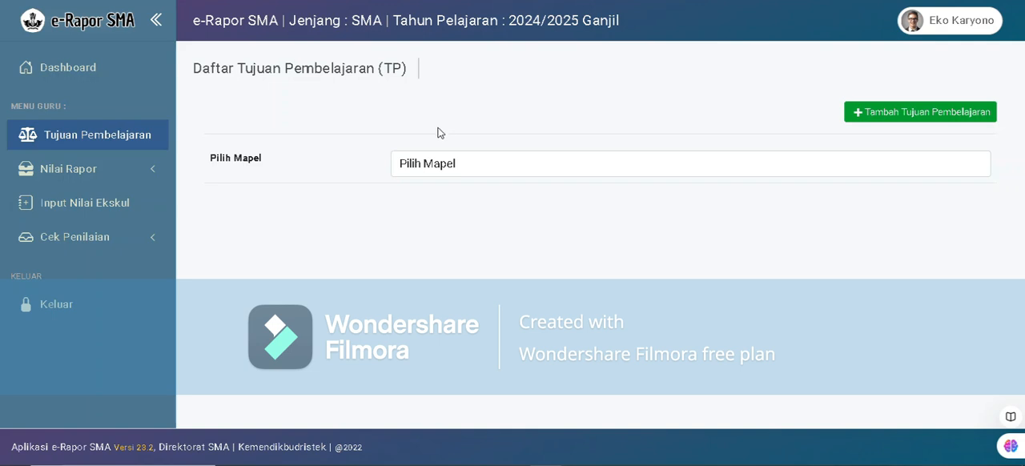
left_click(415, 168)
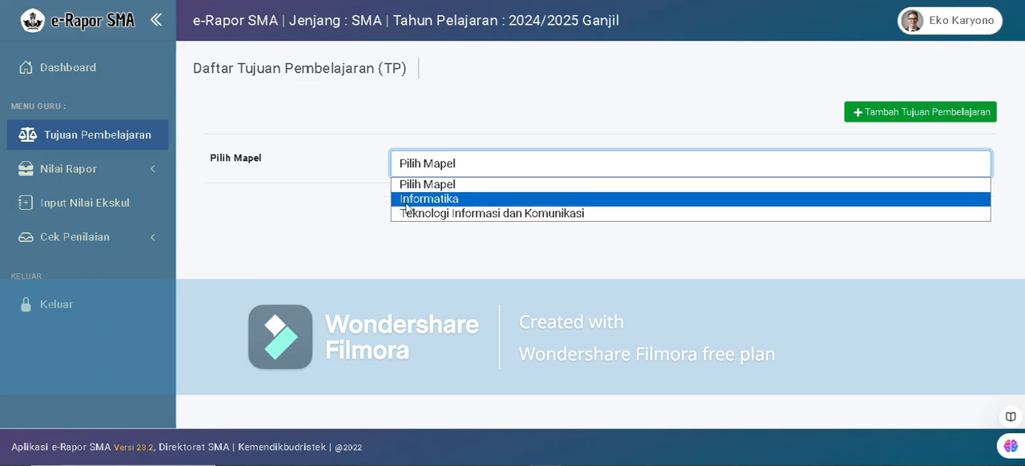
left_click(415, 200)
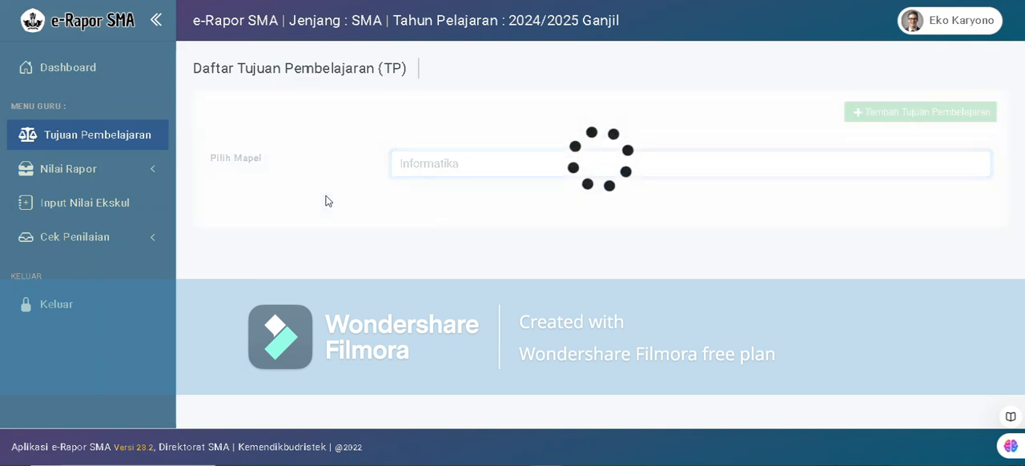
scroll(349, 215, "down", 1)
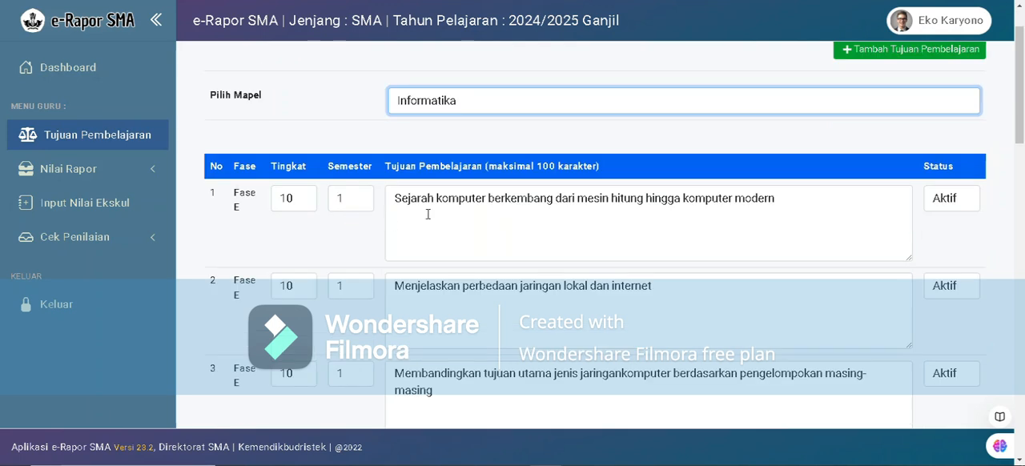
scroll(425, 216, "down", 8)
scroll(423, 241, "up", 8)
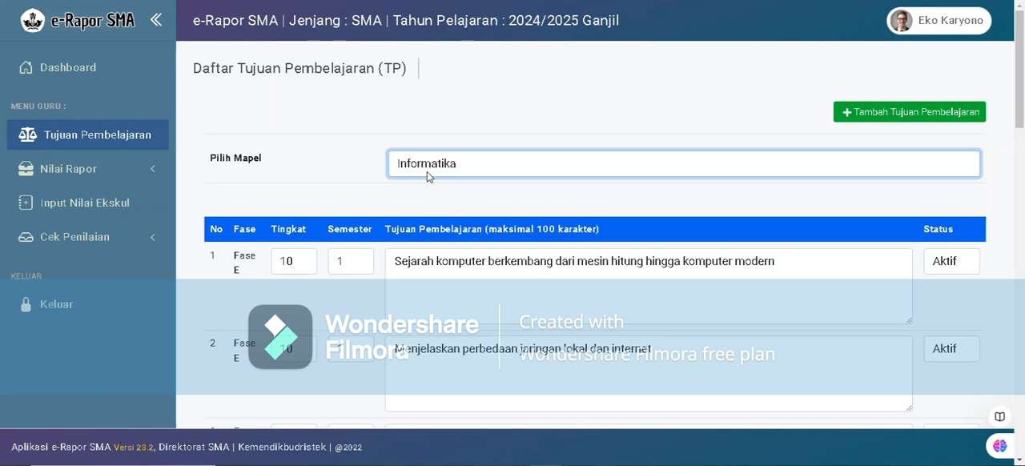
Check the learning objectives list for the subject Teknologi Informasi dan Komunikasi.
left_click(451, 171)
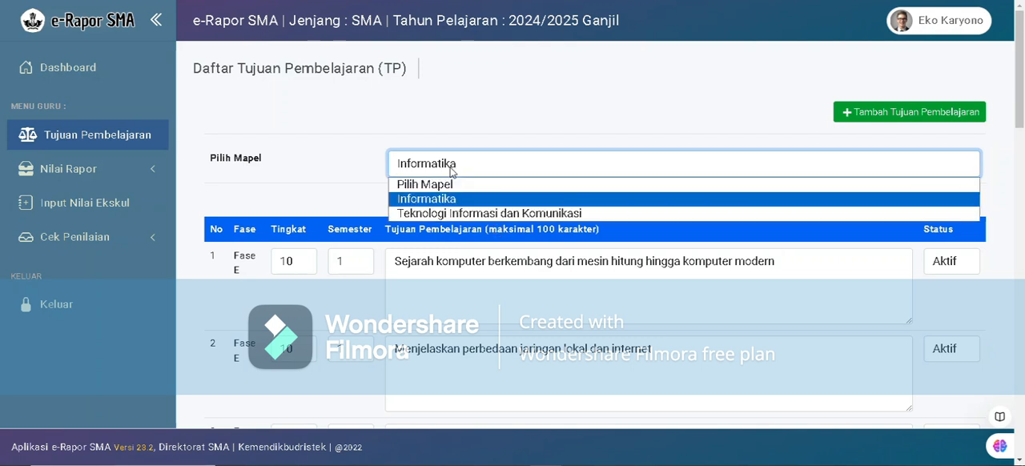
left_click(407, 215)
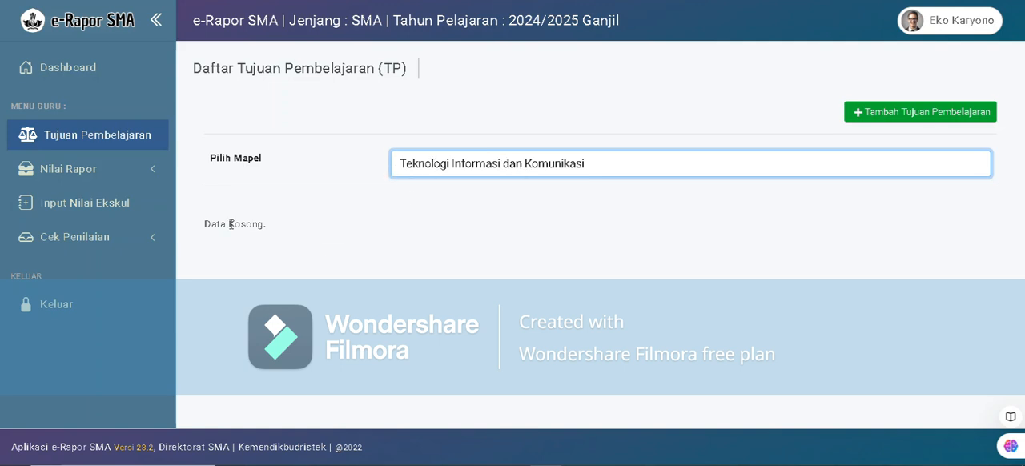
left_click_drag(204, 225, 286, 233)
left_click(773, 202)
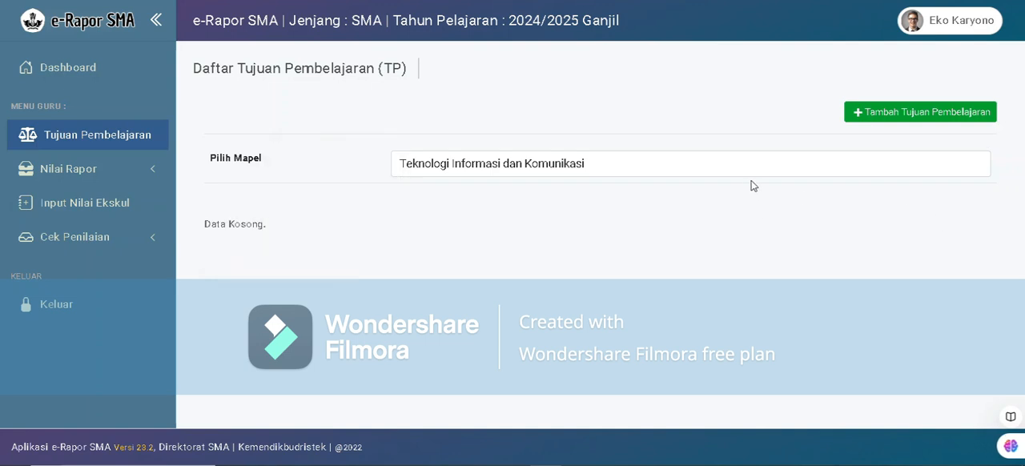
Generate 3 new learning objective entries for the subject Teknologi Informasi dan Komunikasi.
left_click(884, 124)
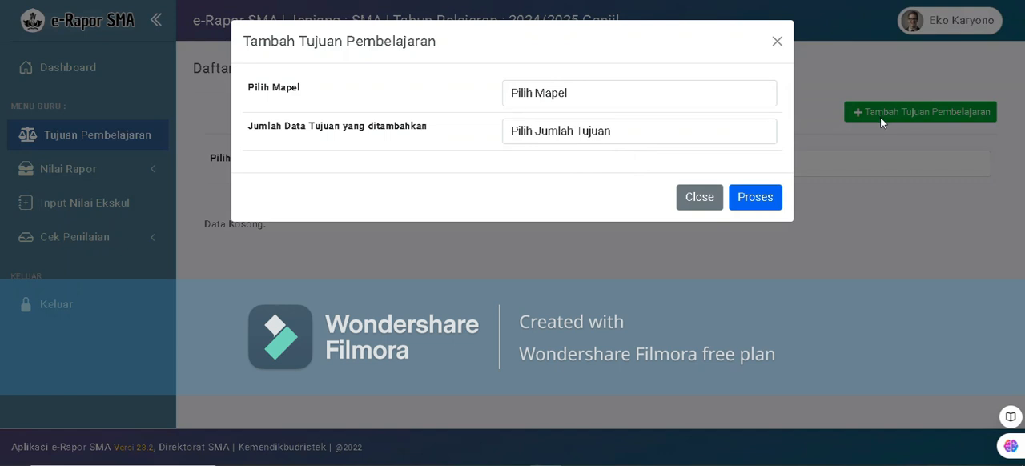
left_click(579, 101)
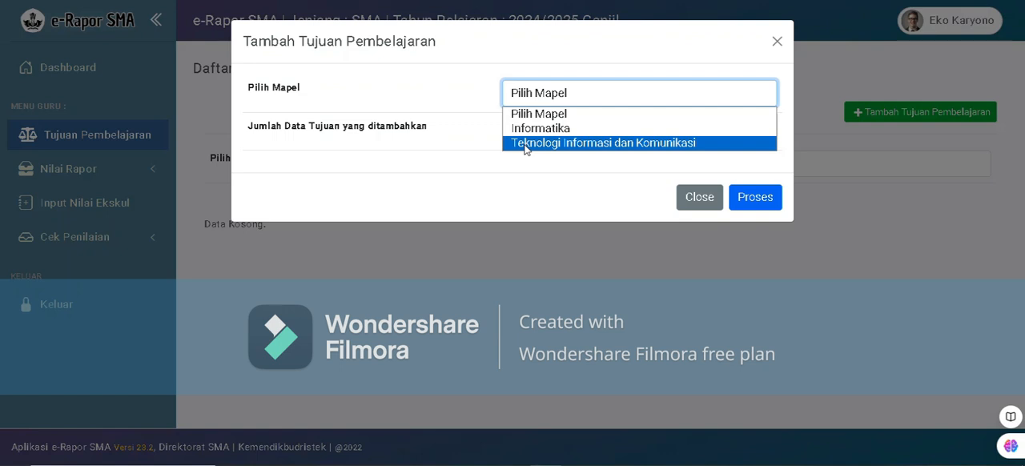
left_click(587, 142)
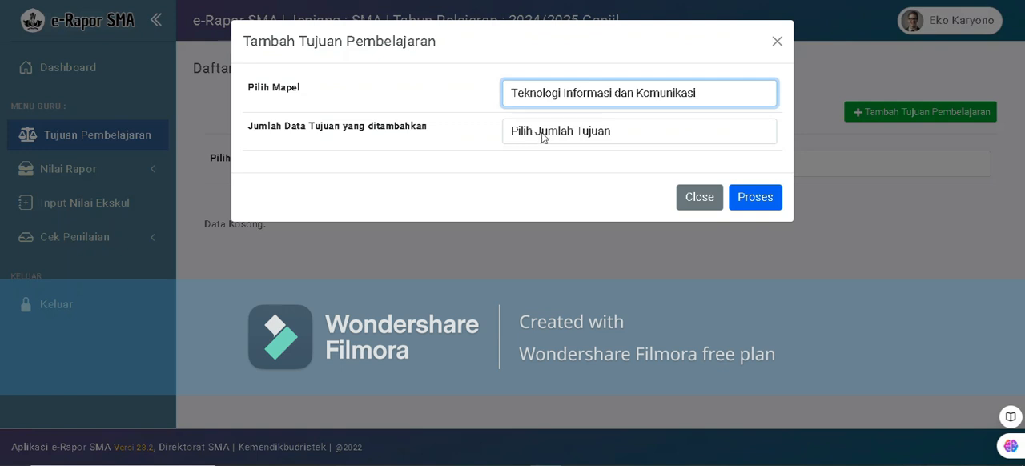
left_click(519, 131)
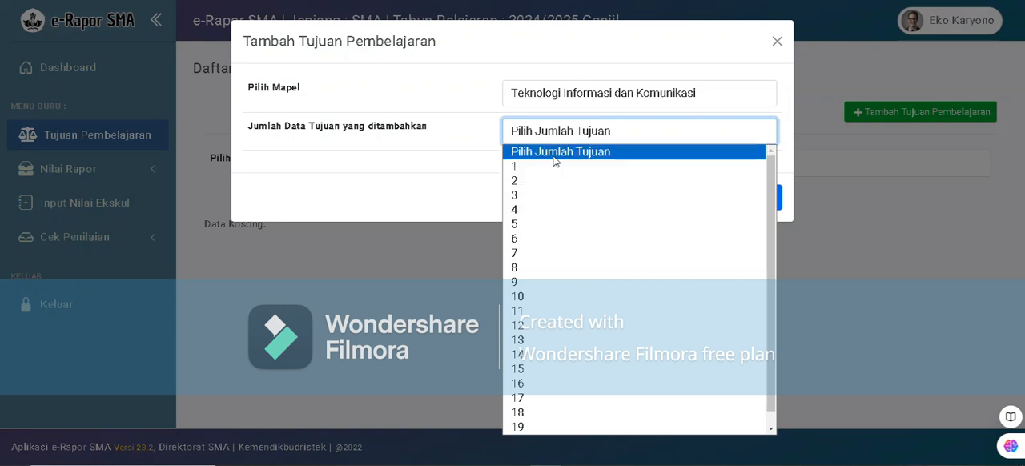
left_click(540, 201)
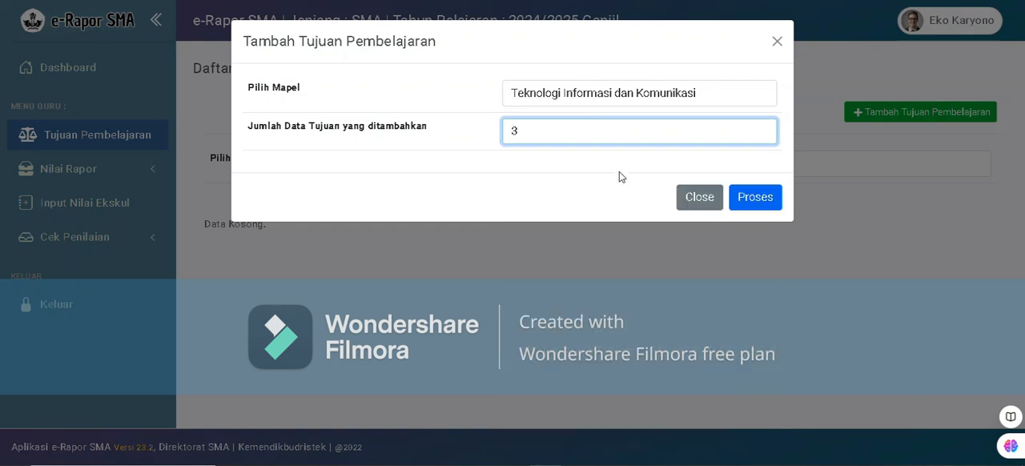
left_click(755, 198)
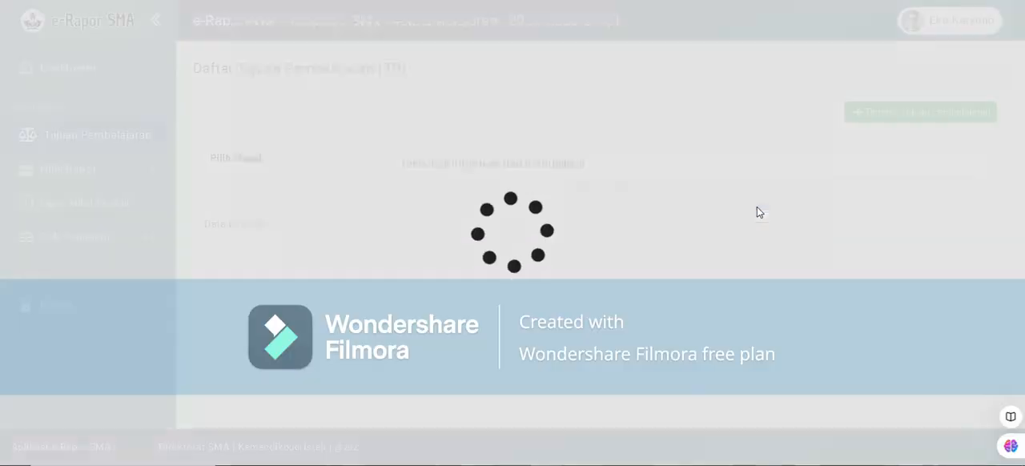
Set Tingkat to 11 for all three new learning objective rows.
scroll(424, 211, "down", 2)
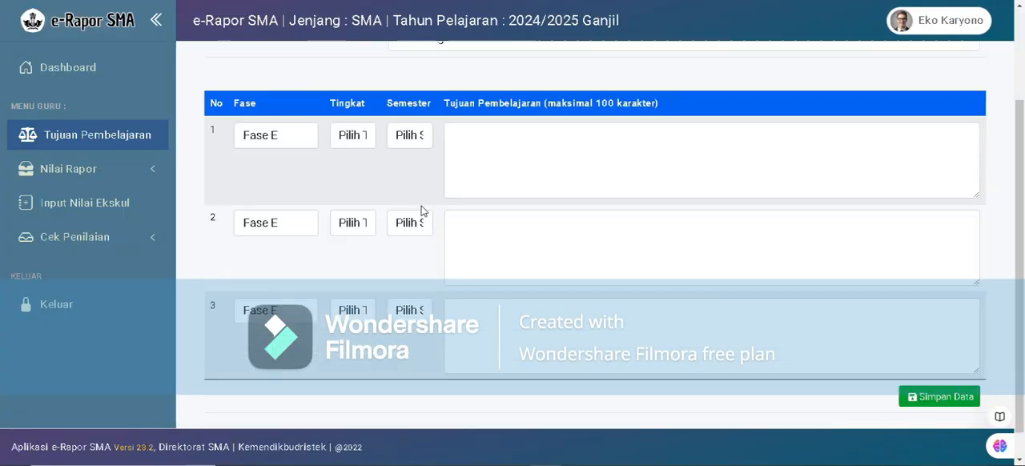
scroll(412, 182, "up", 1)
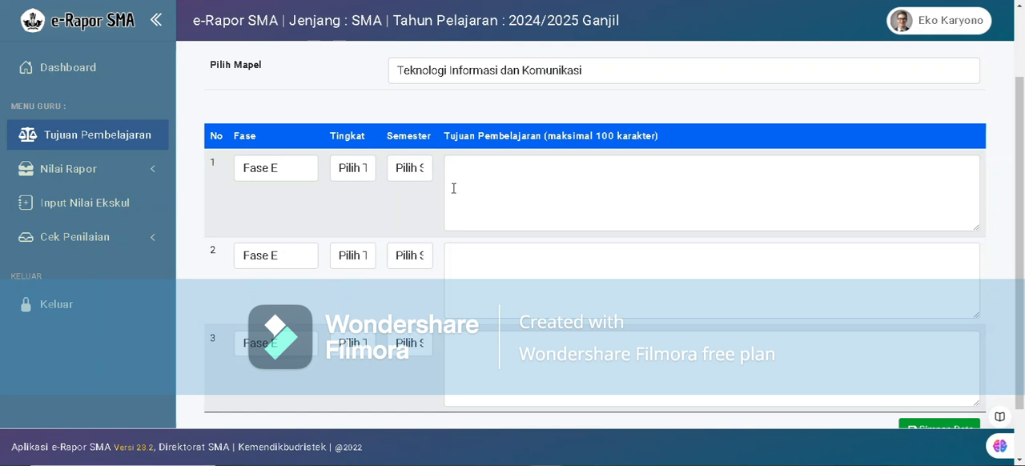
scroll(460, 190, "down", 1)
left_click(350, 105)
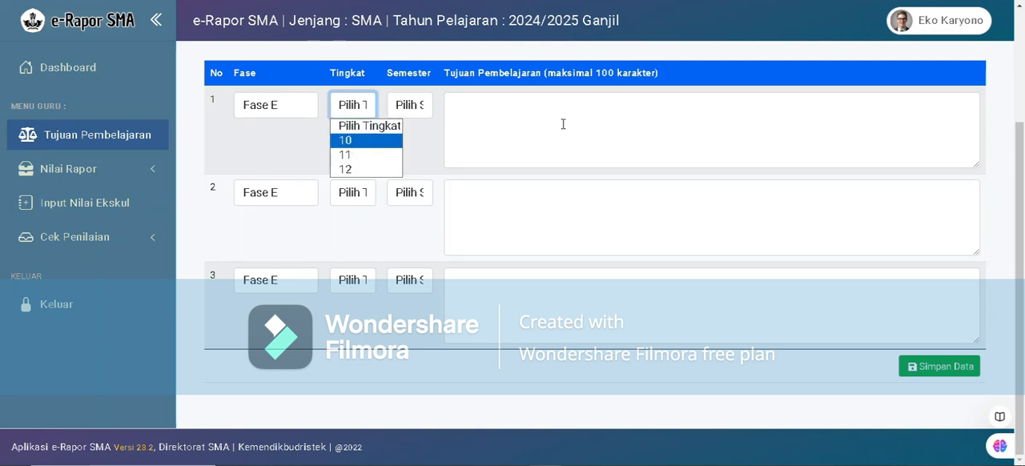
scroll(473, 126, "up", 2)
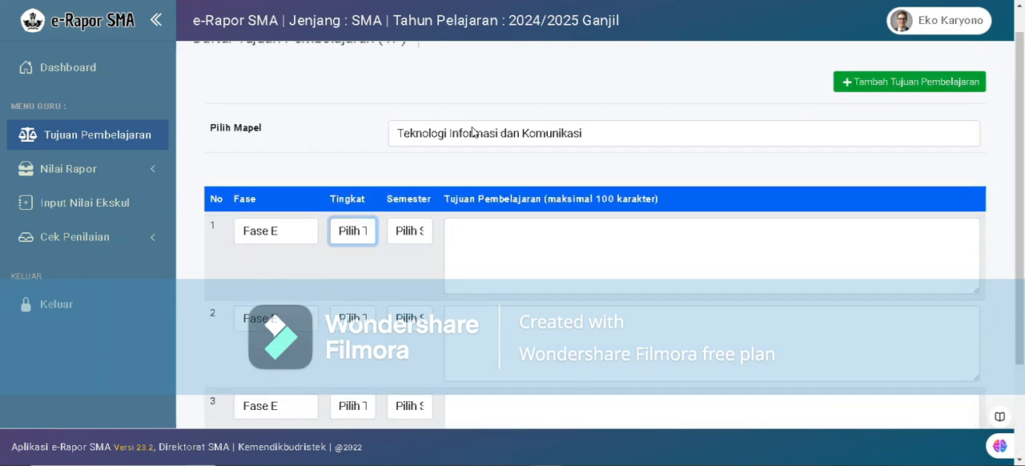
scroll(472, 132, "down", 1)
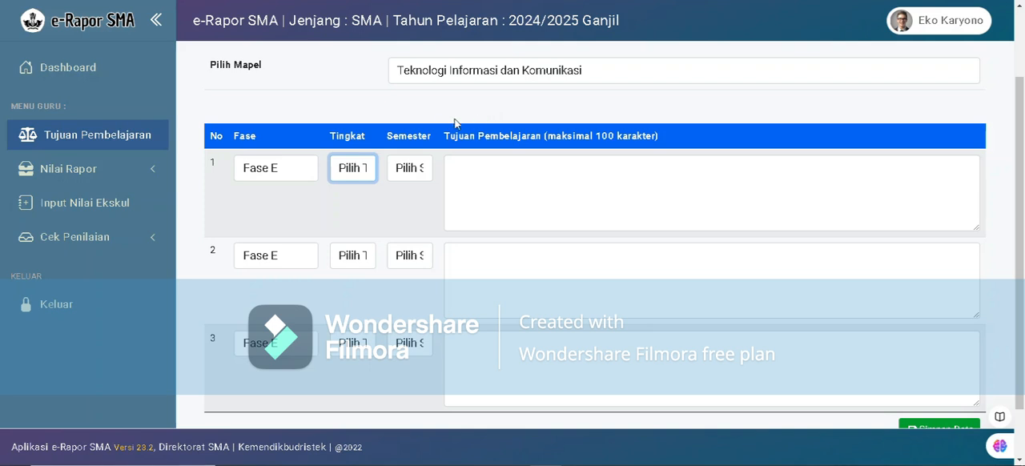
left_click(356, 176)
left_click(366, 218)
left_click(350, 265)
left_click(359, 306)
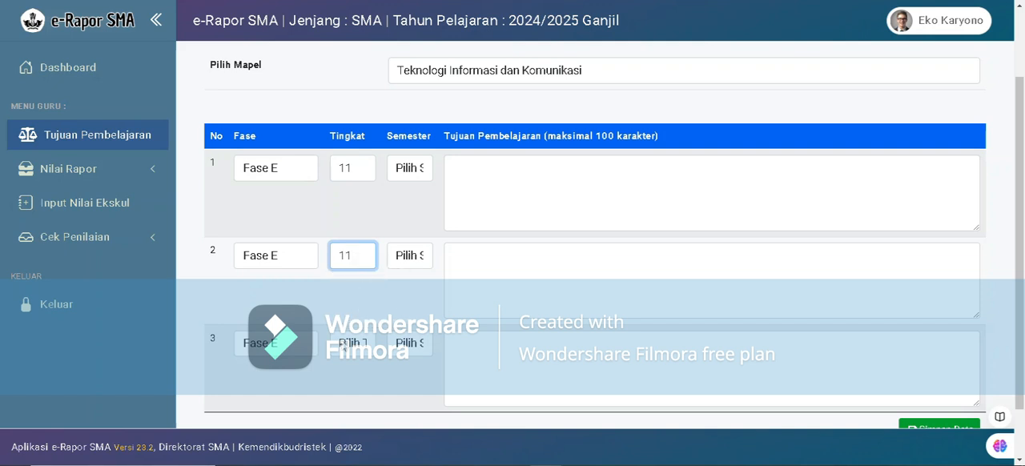
left_click(352, 346)
left_click(358, 393)
Set Semester to 1 for all three new learning objective rows.
left_click(407, 170)
left_click(401, 204)
left_click(409, 255)
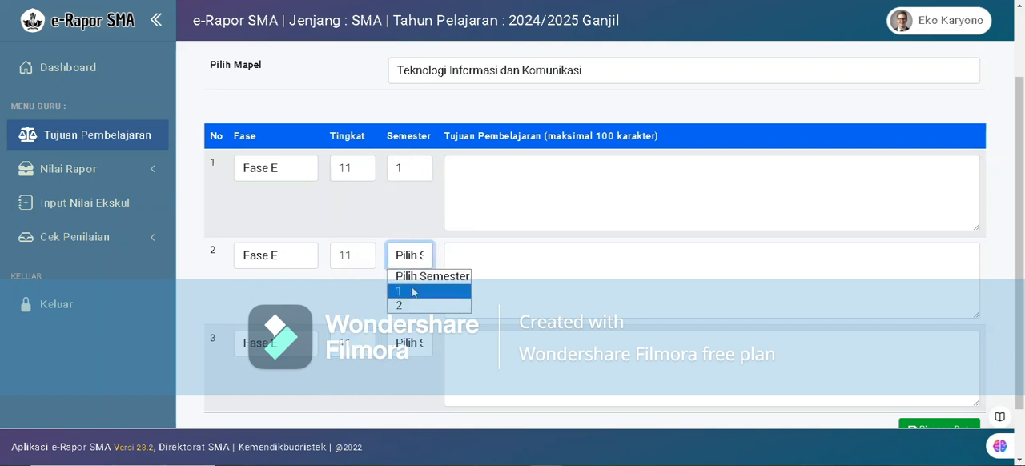
left_click(412, 293)
left_click(410, 344)
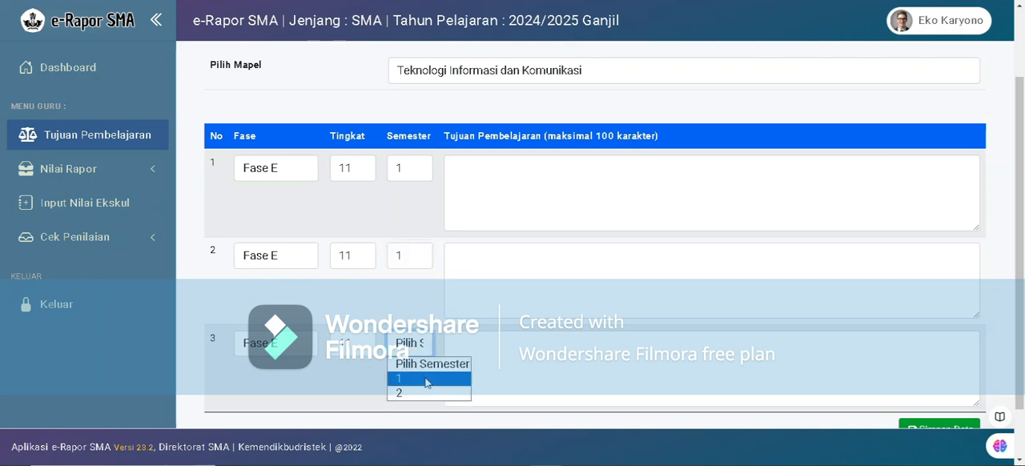
left_click(427, 380)
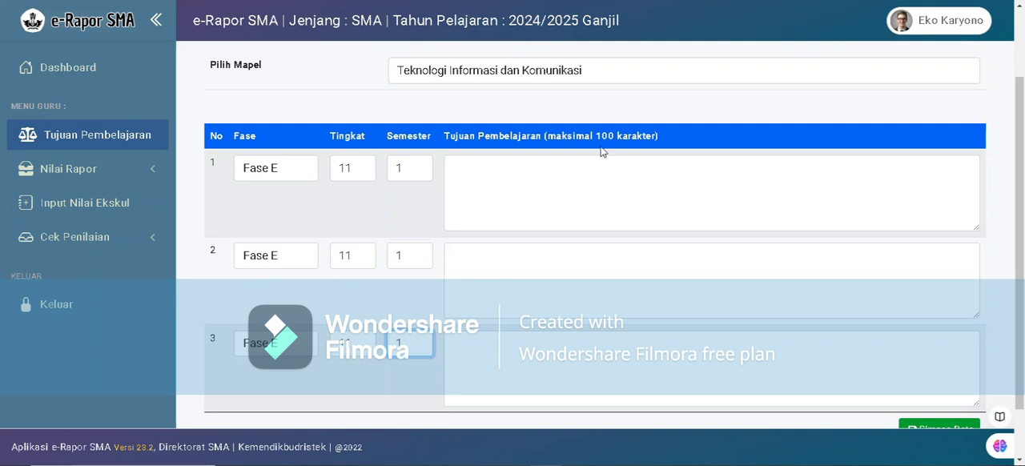
Copy "Menjelaskan berbagai perangkat keras dan fungsinya untuk keperluan akses internet" from the Word document into objective row 1, without its list number.
left_click_drag(548, 136, 650, 144)
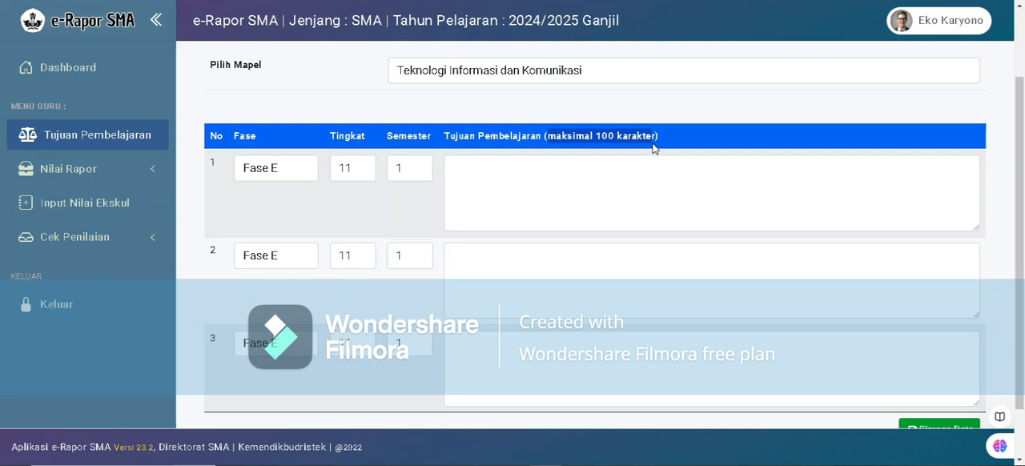
left_click(512, 3)
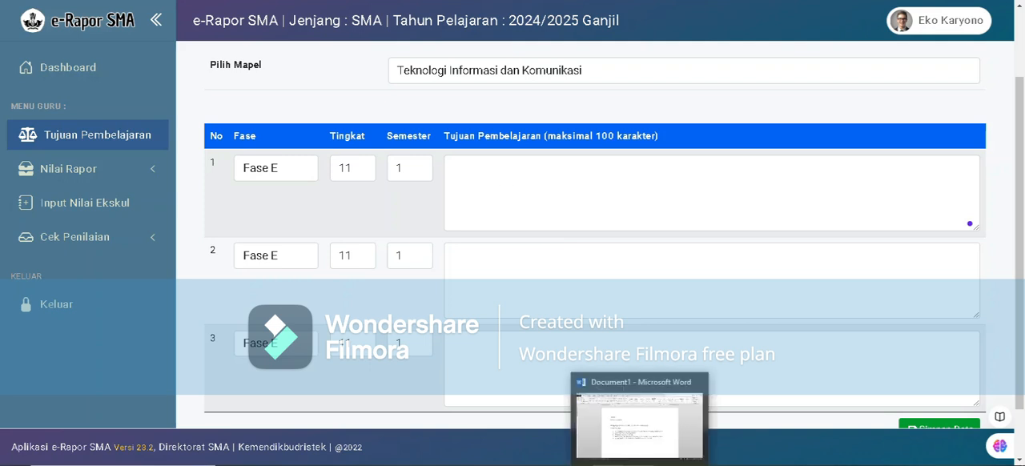
left_click(638, 461)
left_click(456, 249)
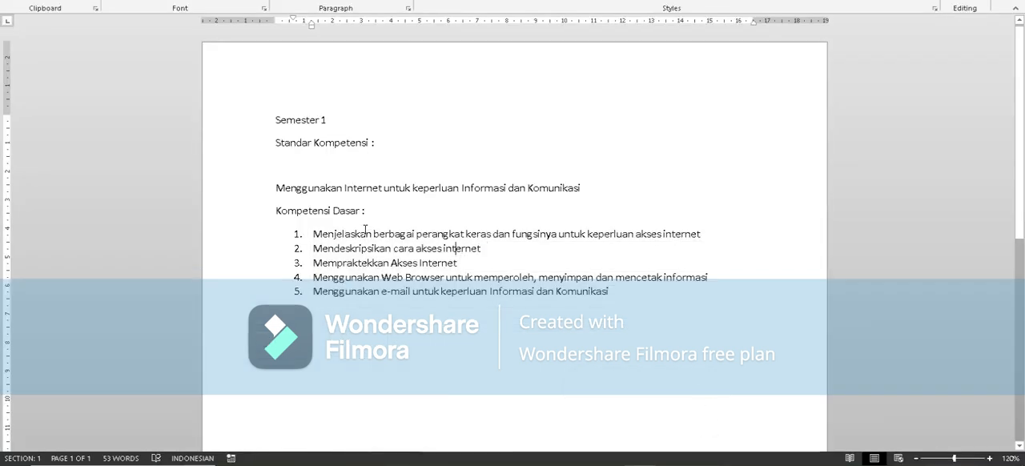
left_click_drag(314, 234, 709, 249)
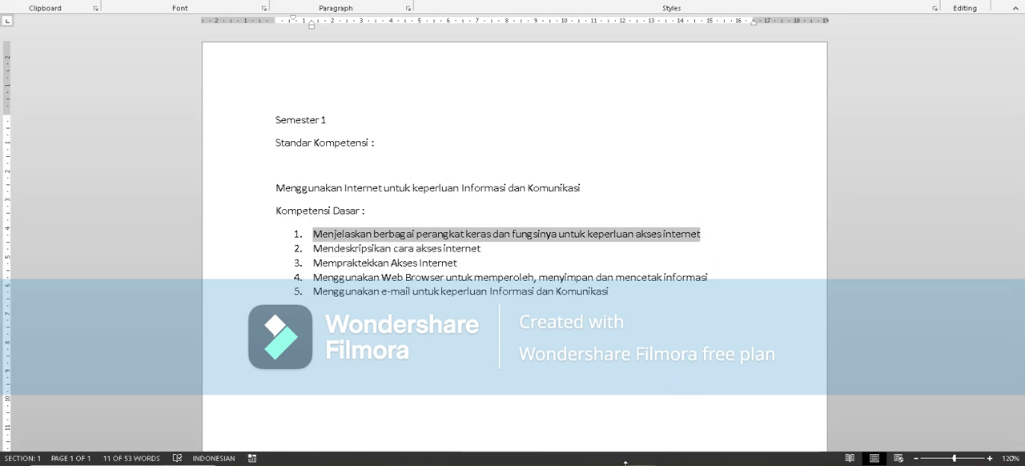
left_click(545, 465)
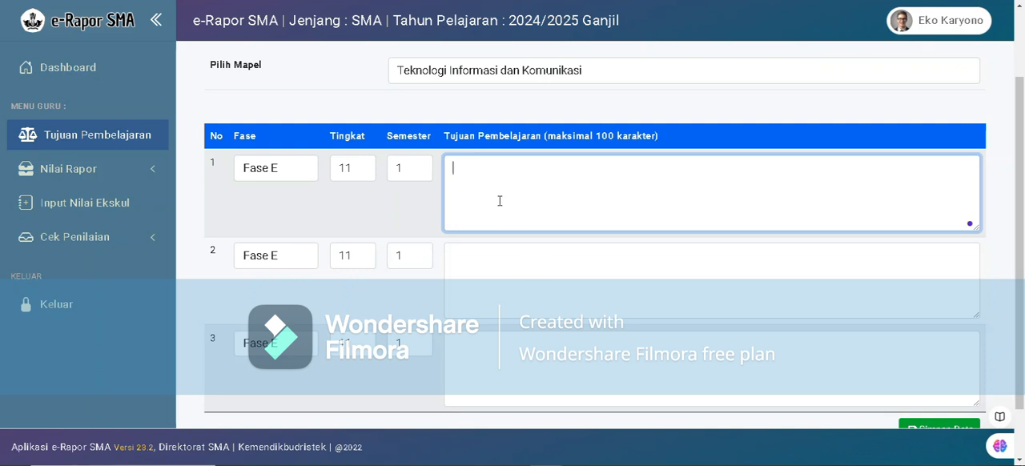
type("1.\tMenjelaskan berbagai perangkat keras dan fungsinya untuk keperluan akses internet")
left_click_drag(473, 168, 450, 169)
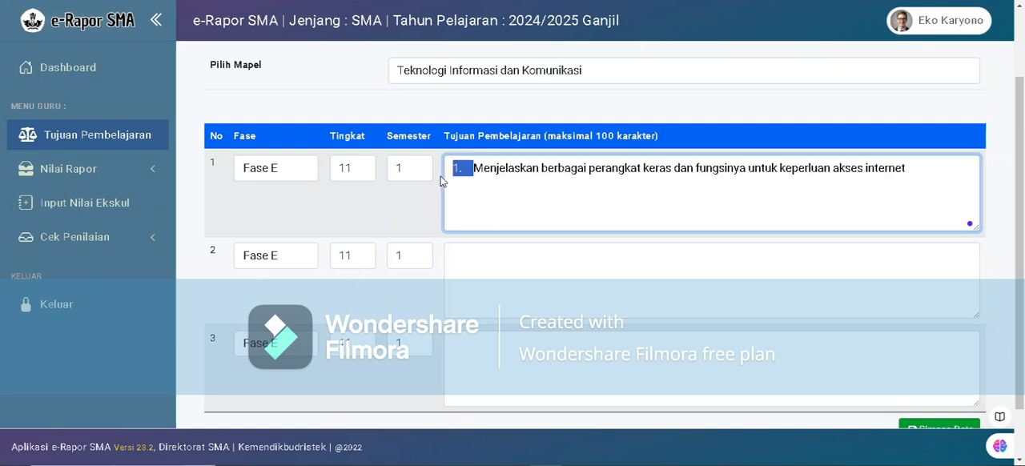
key("BackSpace")
Copy "Mendeskripsikan cara akses internet" from the Word document into objective row 2 and remove its list number.
left_click(604, 273)
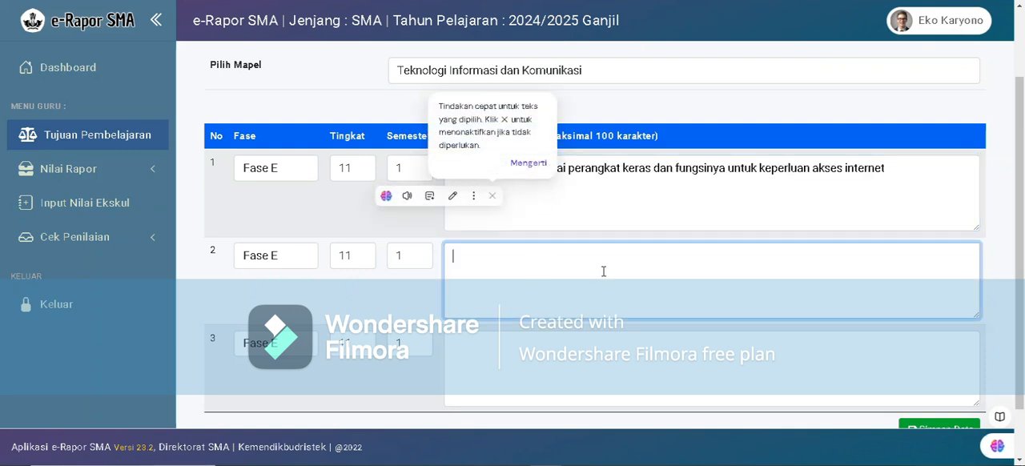
left_click(641, 465)
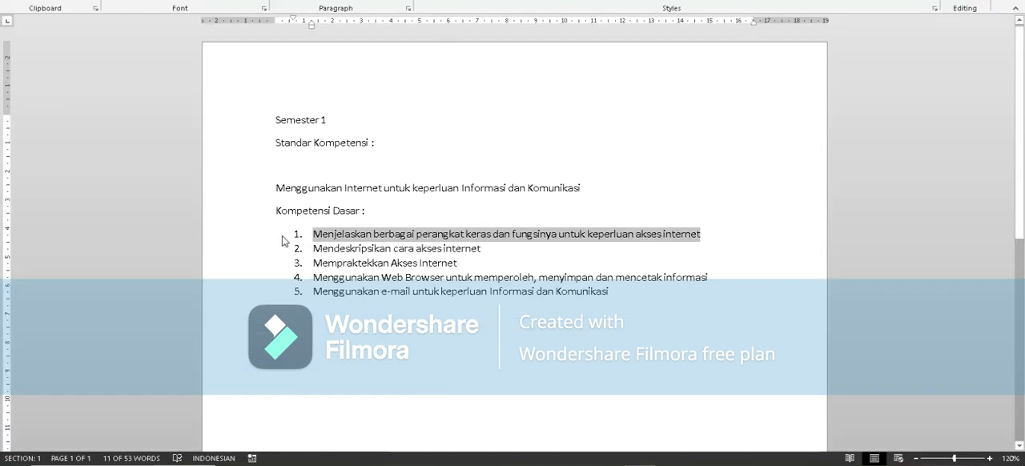
left_click_drag(315, 248, 480, 250)
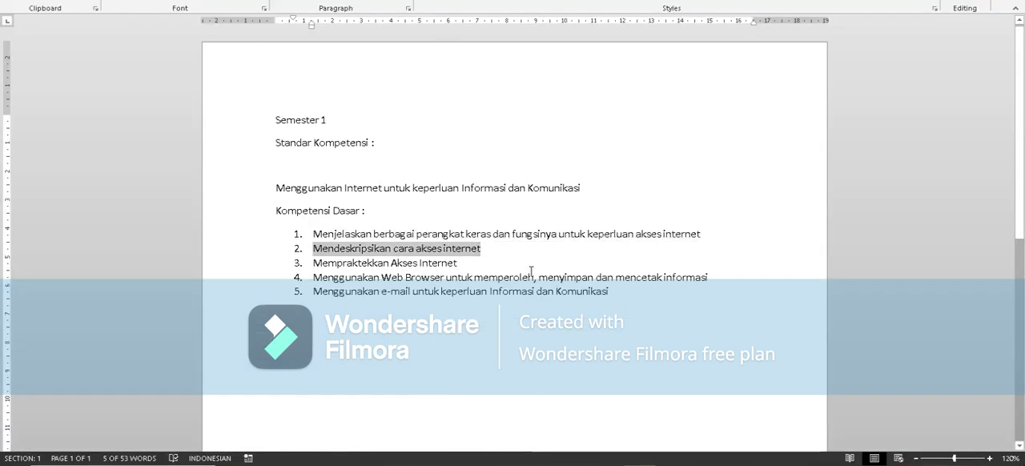
key("ctrl+c")
key("alt+Tab")
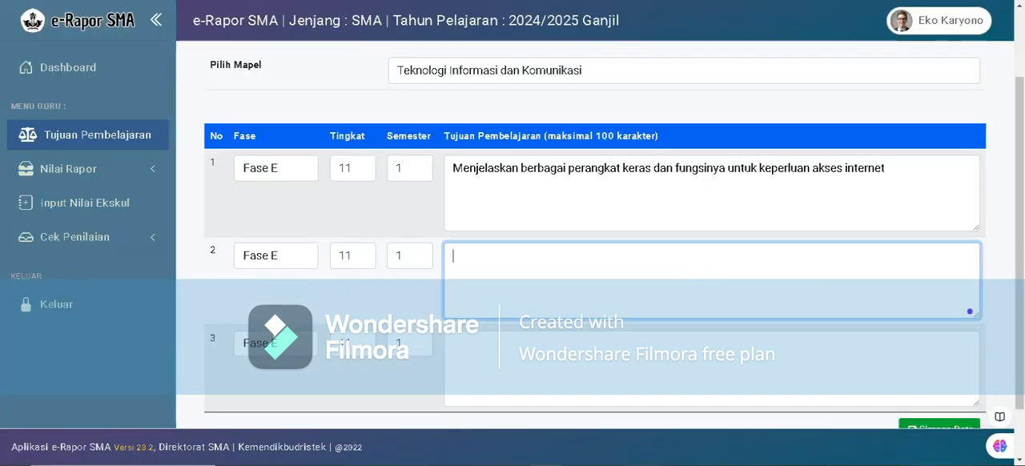
key("ctrl+v")
left_click(472, 255)
key("BackSpace")
key("BackSpace")
key("BackSpace")
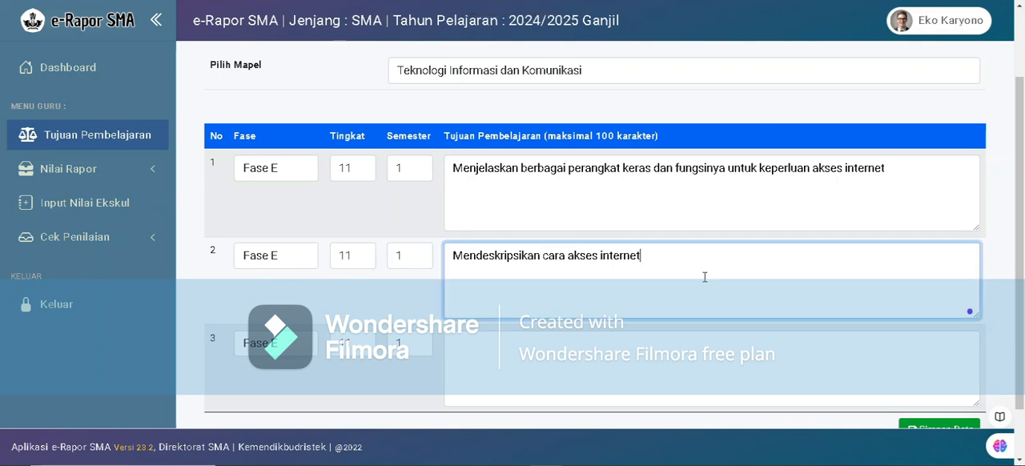
Copy "Mempraktekkan Akses Internet" from the Word document into objective row 3 and remove its list number.
key("alt+Tab")
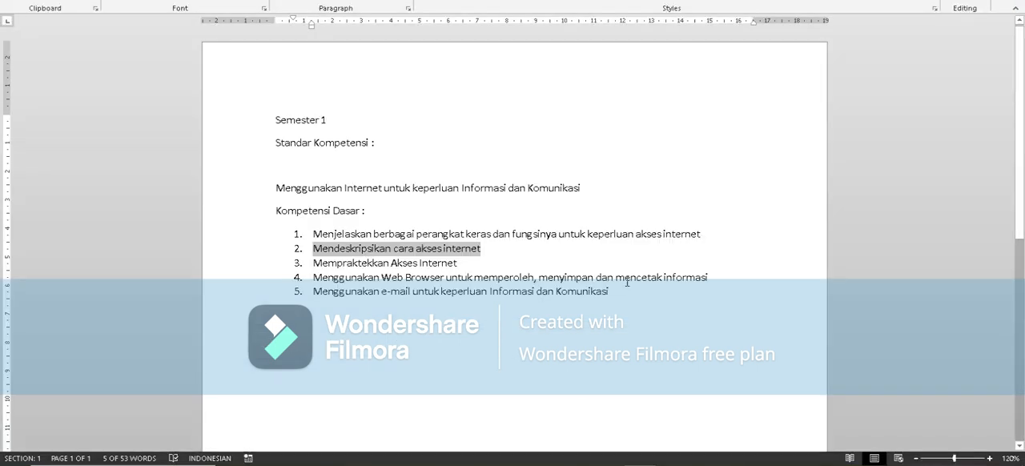
left_click_drag(314, 263, 459, 263)
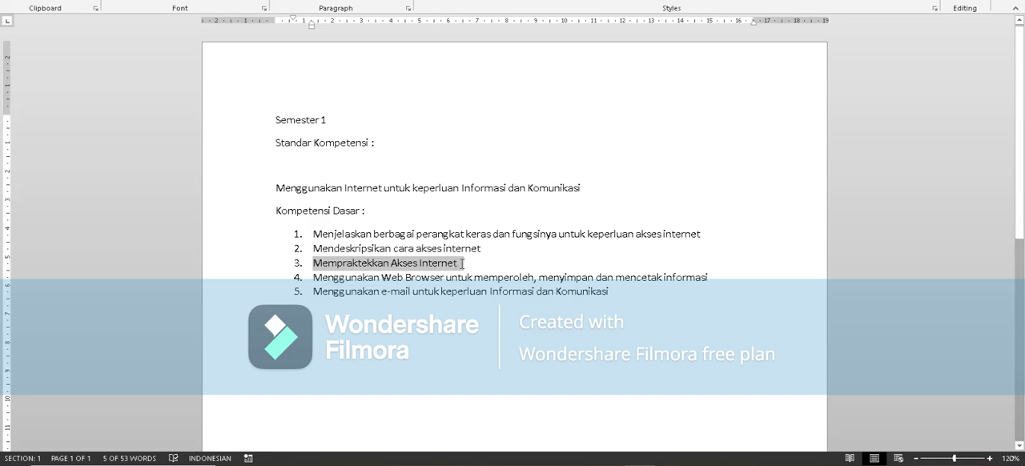
right_click(453, 269)
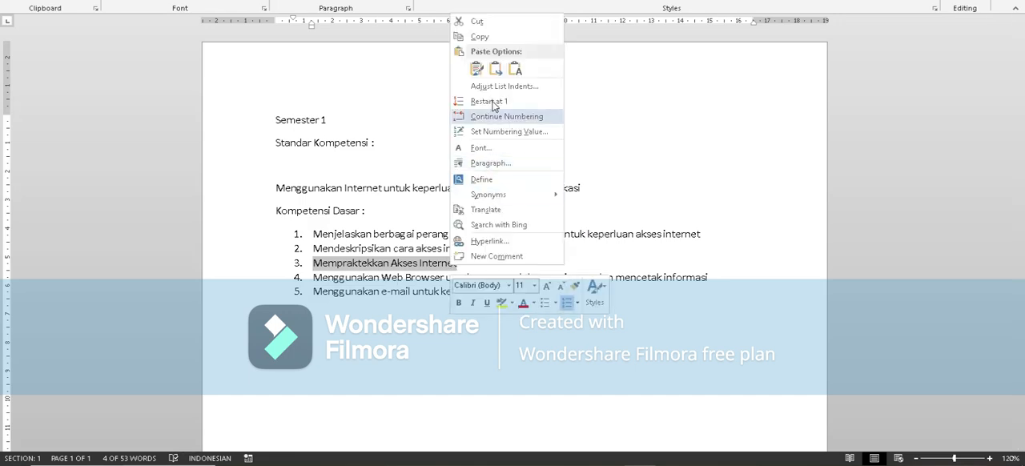
left_click(479, 36)
key("alt+Tab")
left_click(525, 358)
key("ctrl+v")
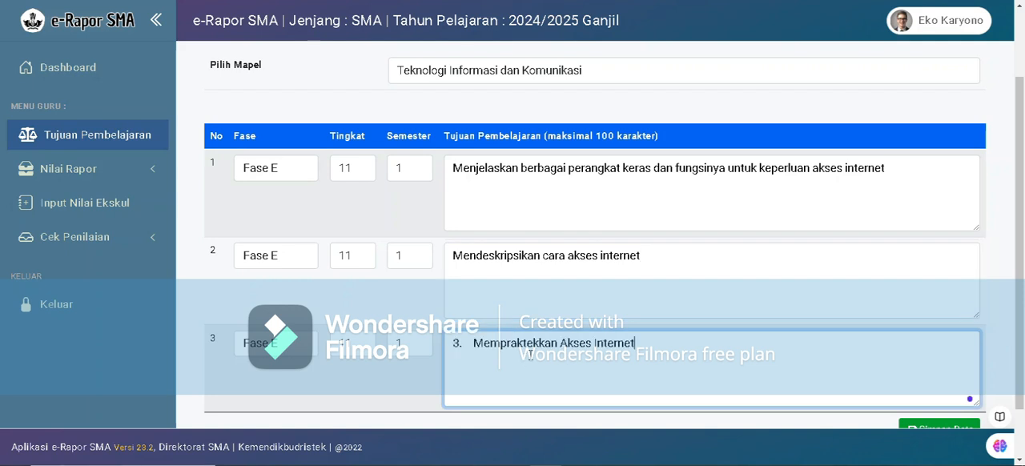
key("BackSpace")
key("BackSpace")
key("BackSpace")
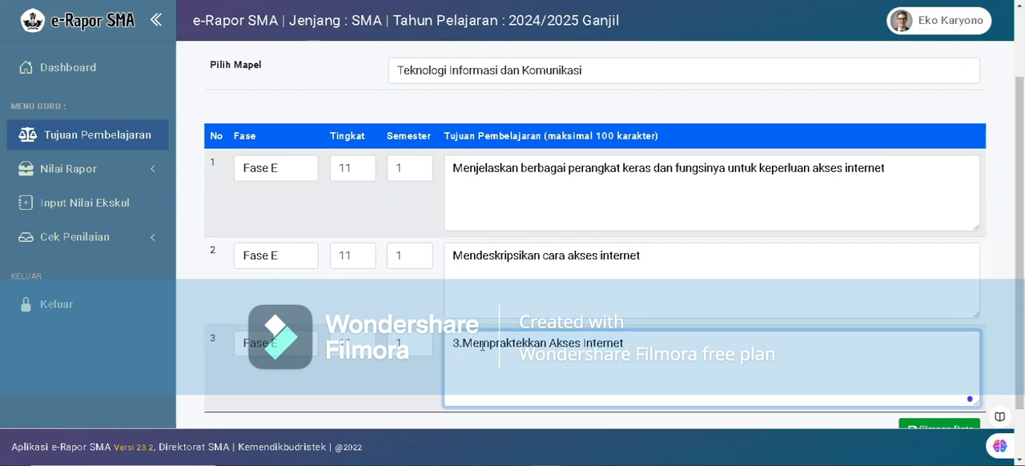
Check the three completed objective rows and save the data.
scroll(463, 354, "down", 1)
scroll(262, 371, "up", 1)
scroll(268, 359, "down", 1)
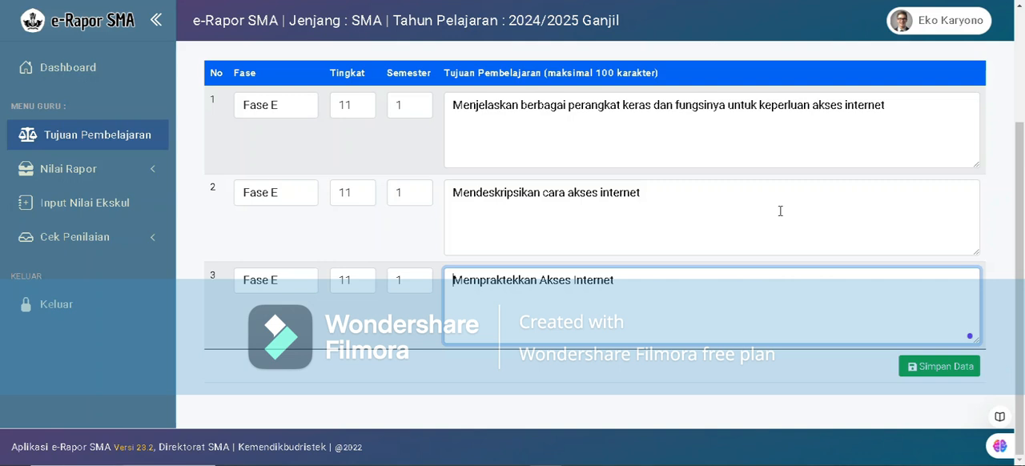
scroll(762, 336, "up", 1)
scroll(763, 336, "down", 1)
left_click(915, 370)
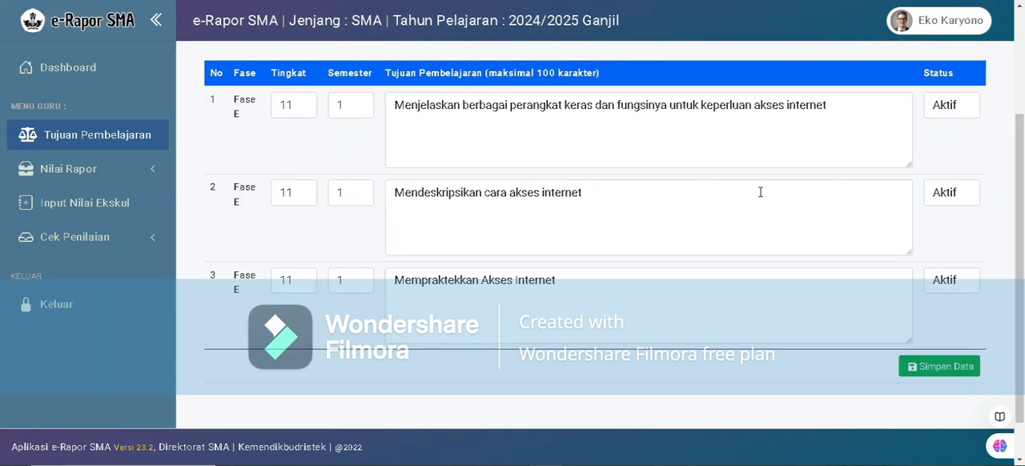
Review the saved learning objectives and the Status options available for the first one.
scroll(761, 192, "up", 2)
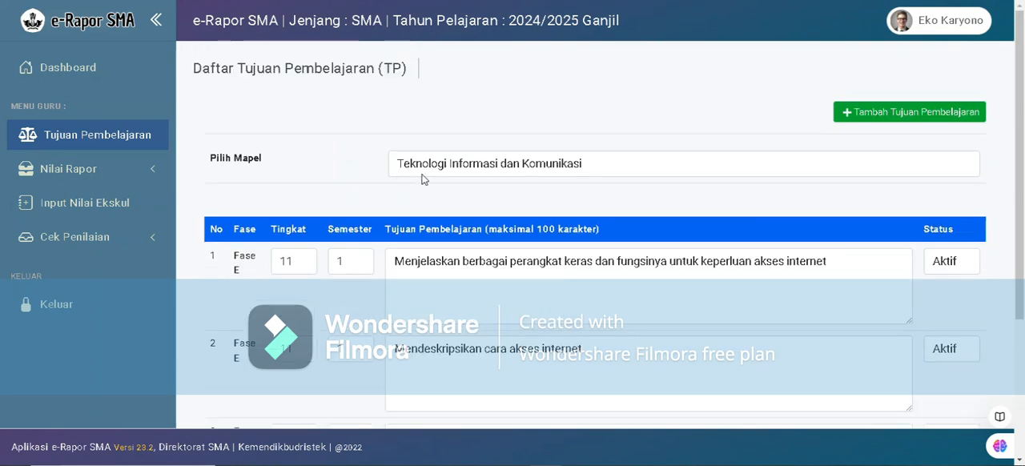
scroll(892, 226, "down", 1)
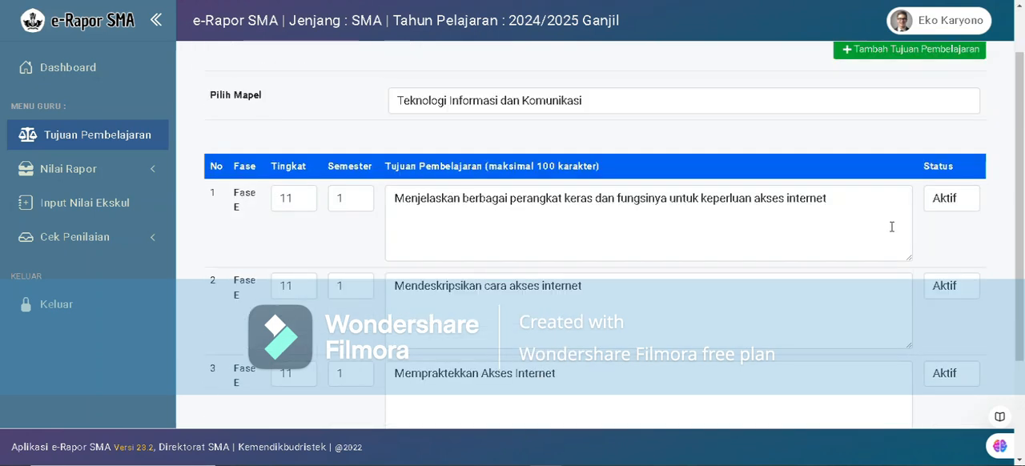
left_click(953, 200)
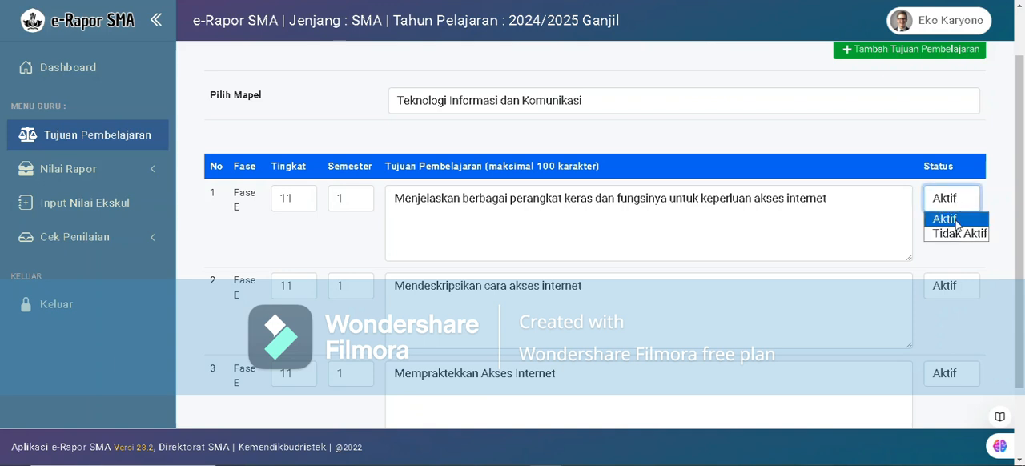
left_click(902, 177)
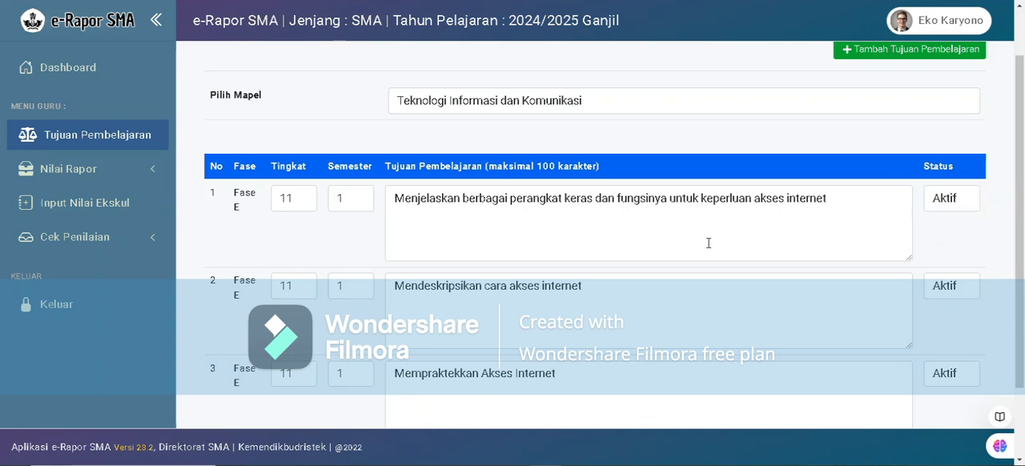
scroll(681, 254, "down", 2)
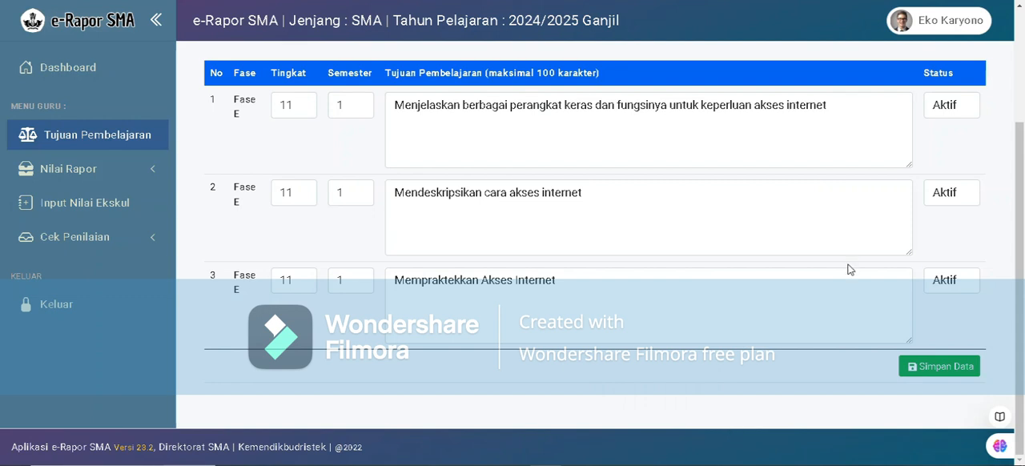
Add two more learning objective rows for the subject Teknologi Informasi dan Komunikasi.
scroll(851, 269, "up", 3)
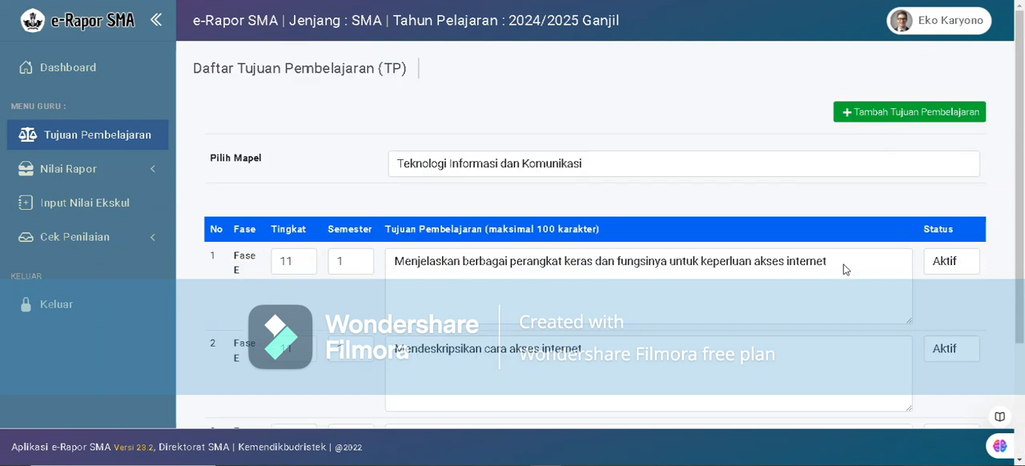
left_click(872, 119)
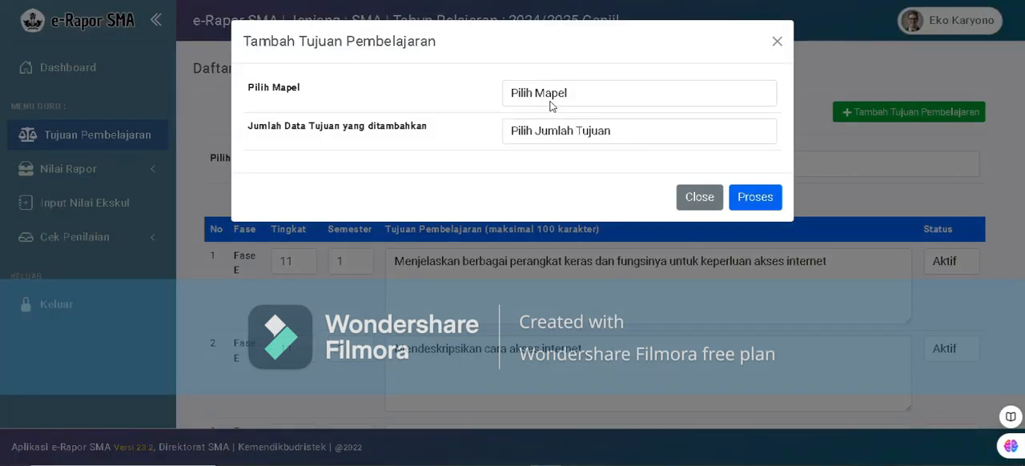
left_click(550, 101)
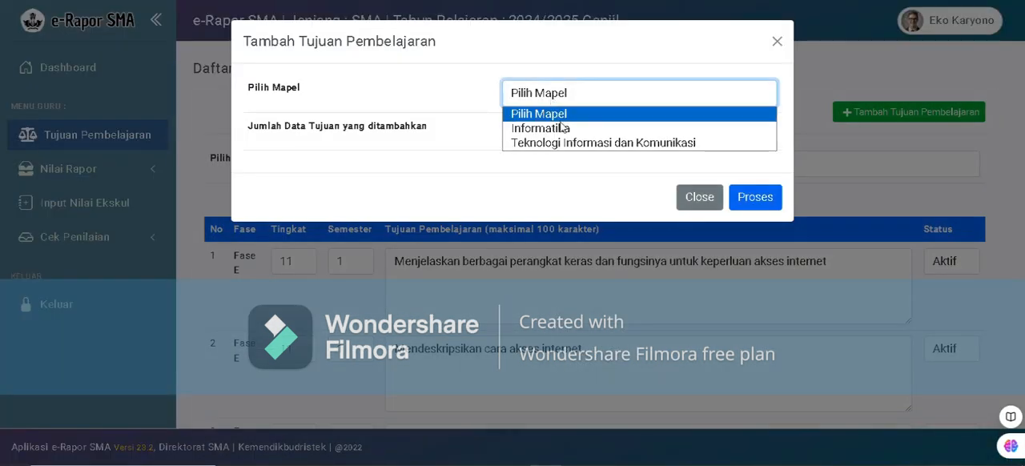
left_click(554, 143)
left_click(542, 138)
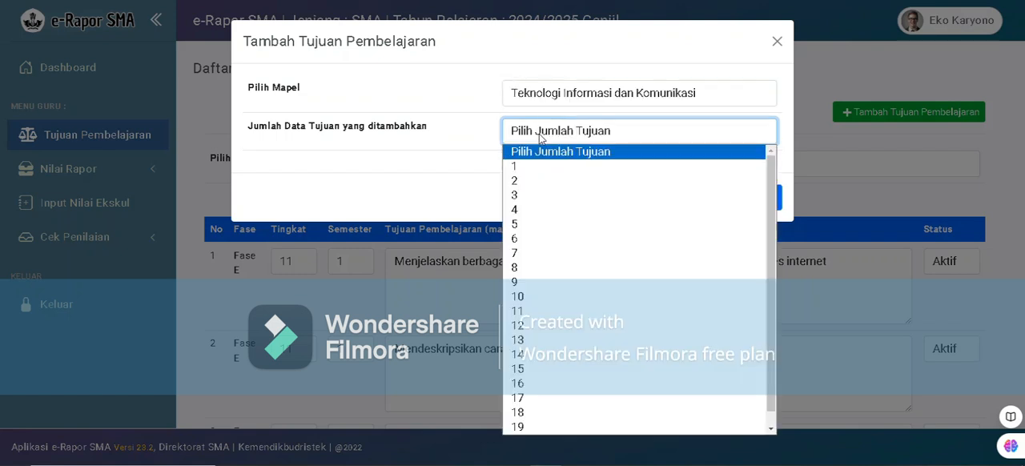
left_click(527, 181)
left_click(749, 197)
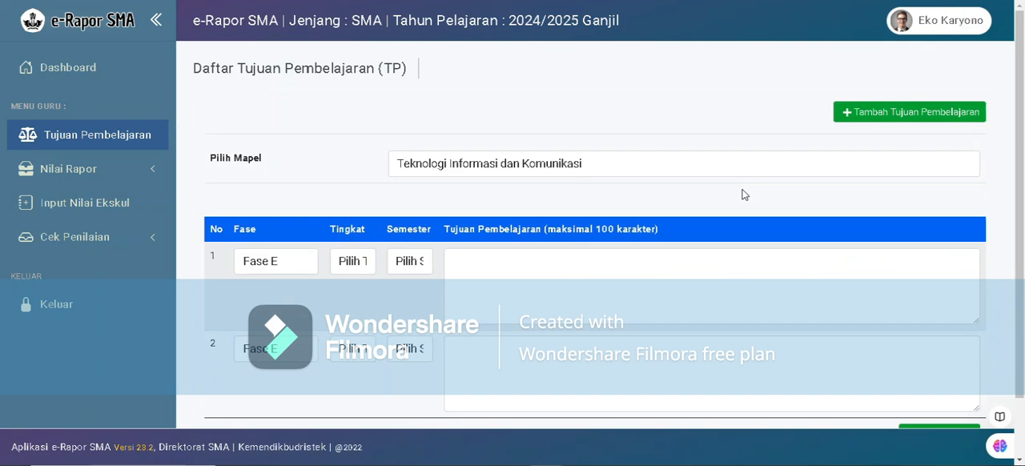
Copy "Menggunakan Web Browser untuk memperoleh, menyimpan dan mencetak informasi" from the Word document into new objective row 1, without its list number.
scroll(676, 207, "down", 2)
key("alt+Tab")
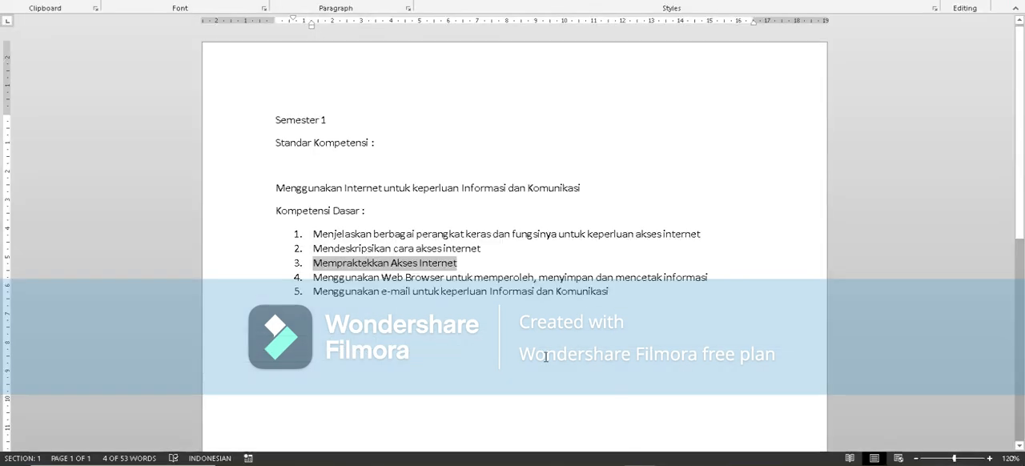
left_click_drag(314, 277, 732, 282)
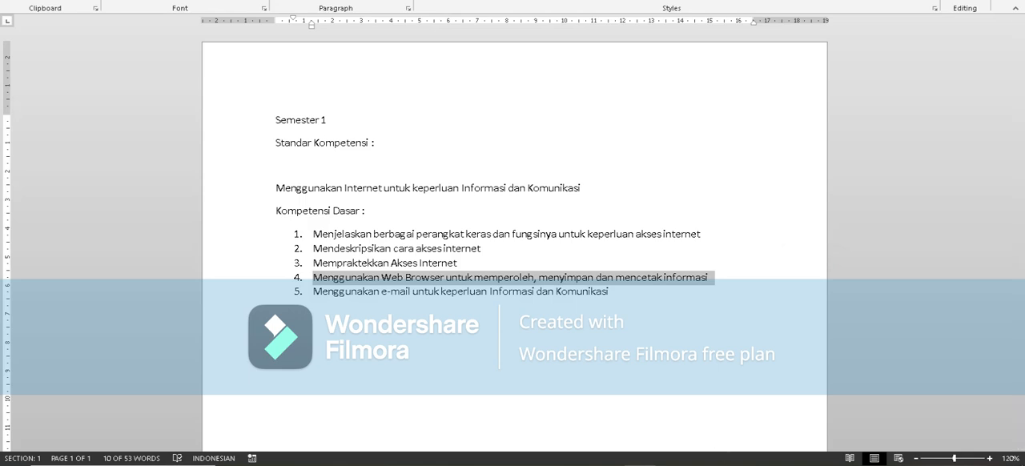
key("alt+Tab")
left_click(492, 233)
key("ctrl+v")
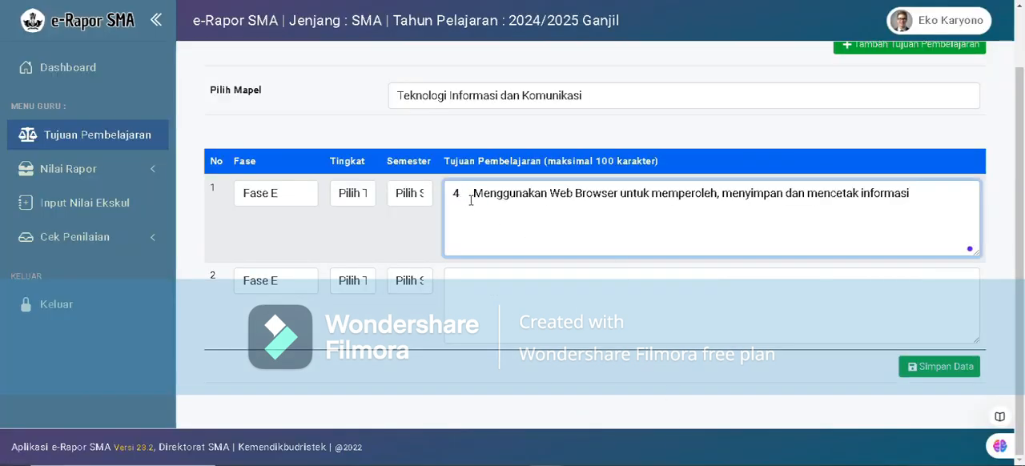
key("BackSpace")
key("Delete")
key("BackSpace")
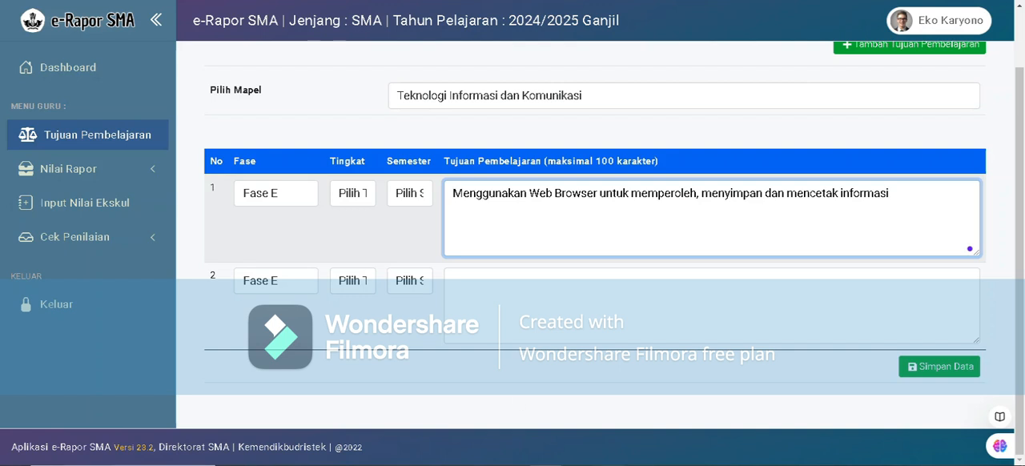
Copy "Menggunakan e-mail untuk keperluan Informasi dan Komunikasi" from Word into row 2 without its list number, and try to save both objectives.
key("alt+Tab")
left_click_drag(316, 291, 613, 295)
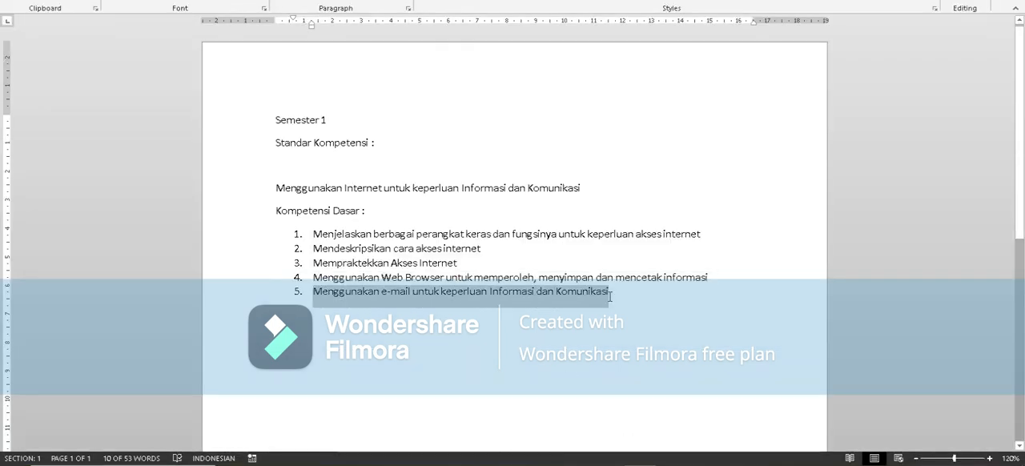
key("alt+Tab")
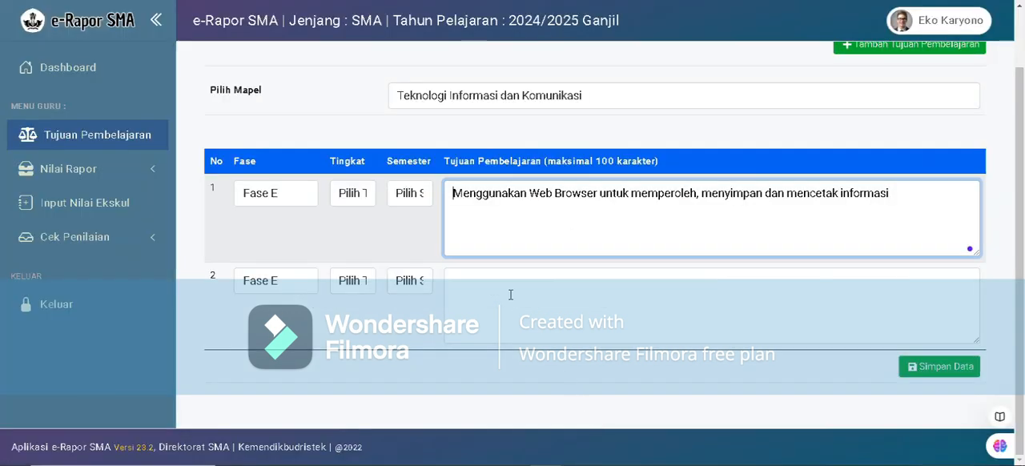
left_click(511, 294)
key("ctrl+v")
key("BackSpace")
key("BackSpace")
key("BackSpace")
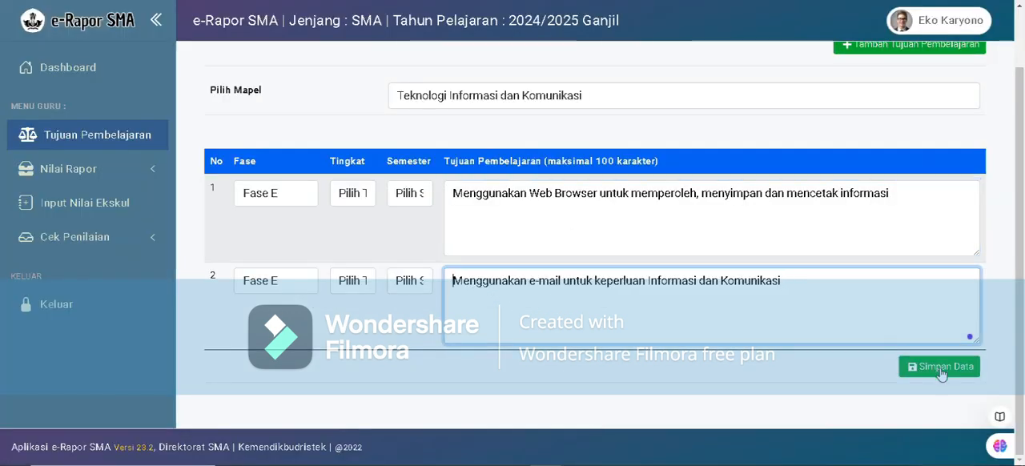
left_click(941, 371)
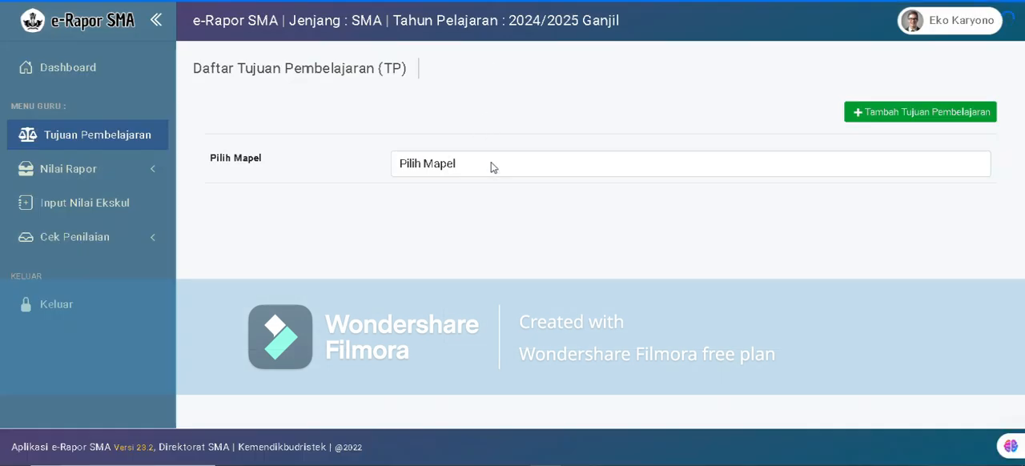
Display the learning objectives of Teknologi Informasi dan Komunikasi and check which ones are saved.
left_click(492, 164)
left_click(481, 213)
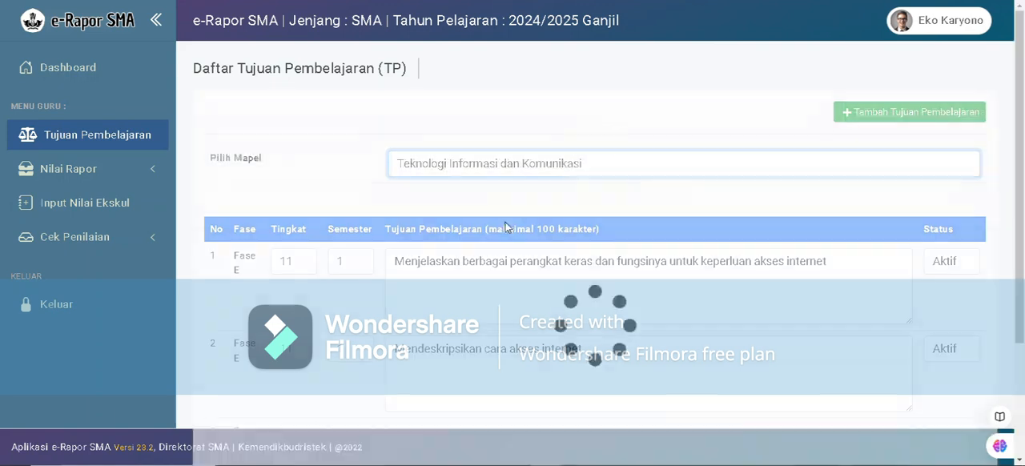
scroll(501, 234, "down", 1)
scroll(561, 256, "up", 1)
scroll(601, 255, "down", 1)
scroll(624, 255, "up", 1)
scroll(658, 206, "up", 1)
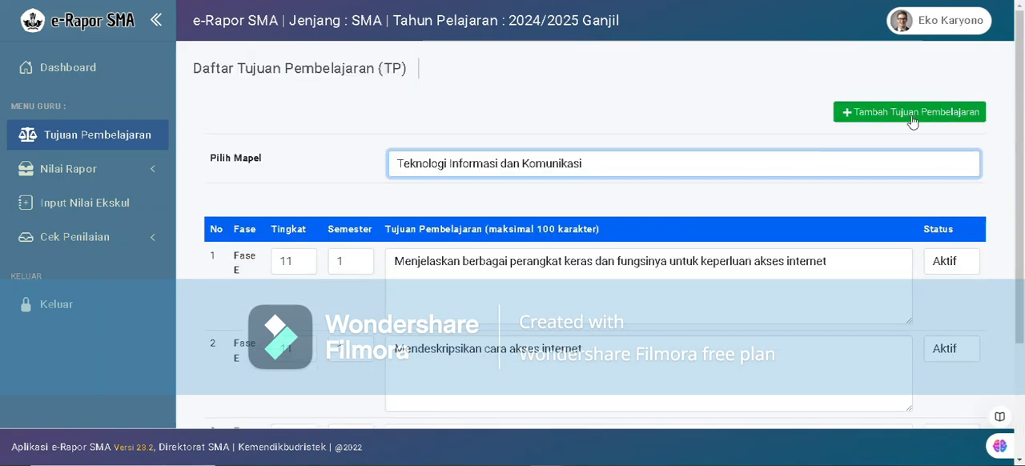
Create two new blank learning objective rows for Teknologi Informasi dan Komunikasi.
left_click(925, 112)
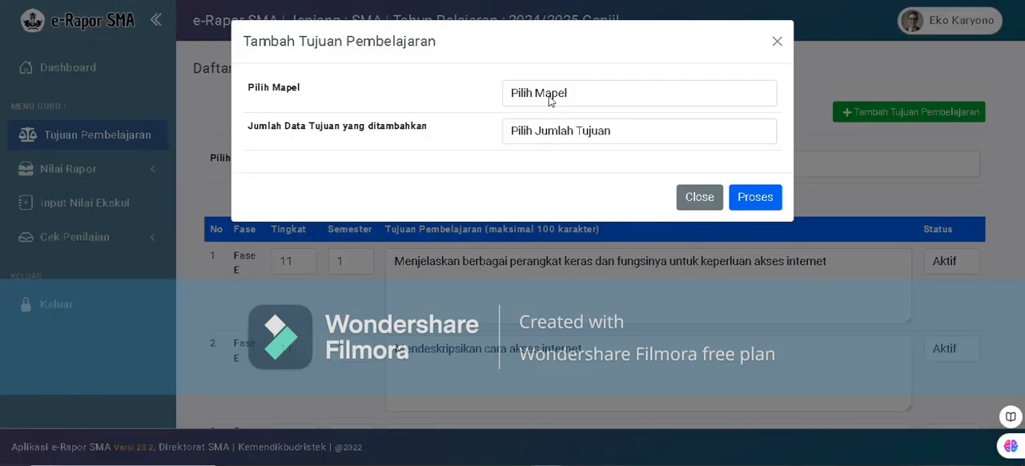
left_click(553, 100)
left_click(553, 142)
left_click(552, 131)
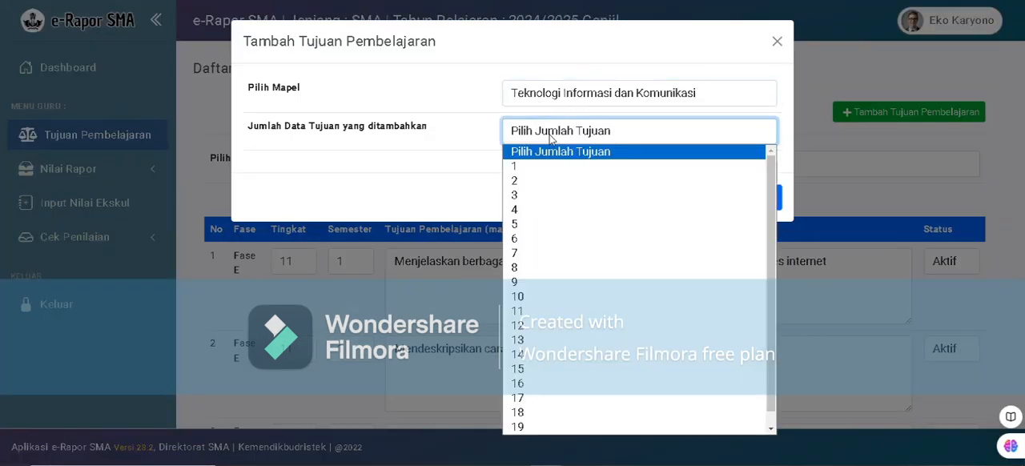
left_click(542, 180)
left_click(755, 197)
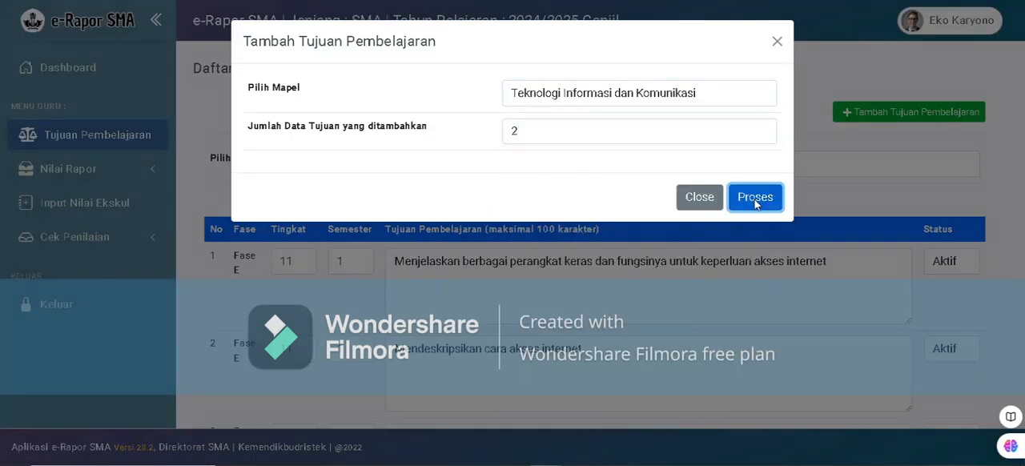
Copy "Menggunakan Web Browser untuk memperoleh, menyimpan dan mencetak informasi" from Word into blank objective row 1, and return to the Word document.
scroll(649, 268, "down", 1)
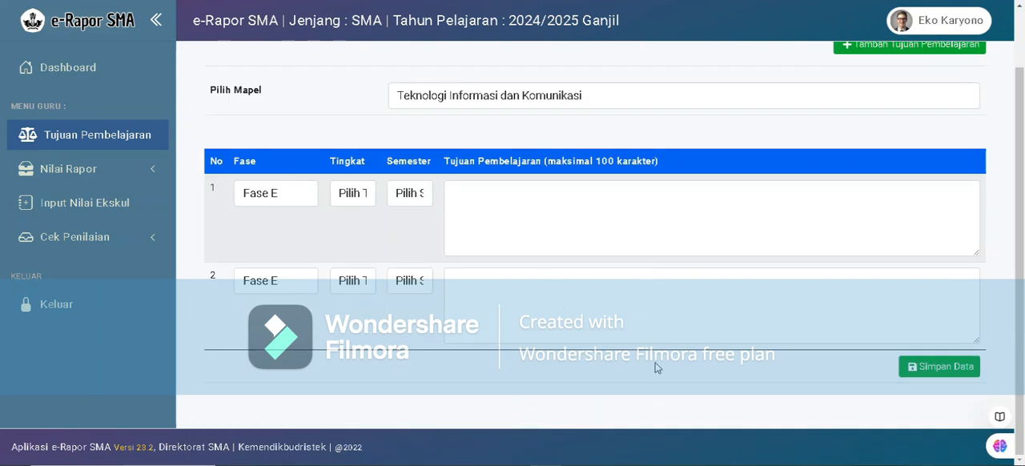
left_click(640, 464)
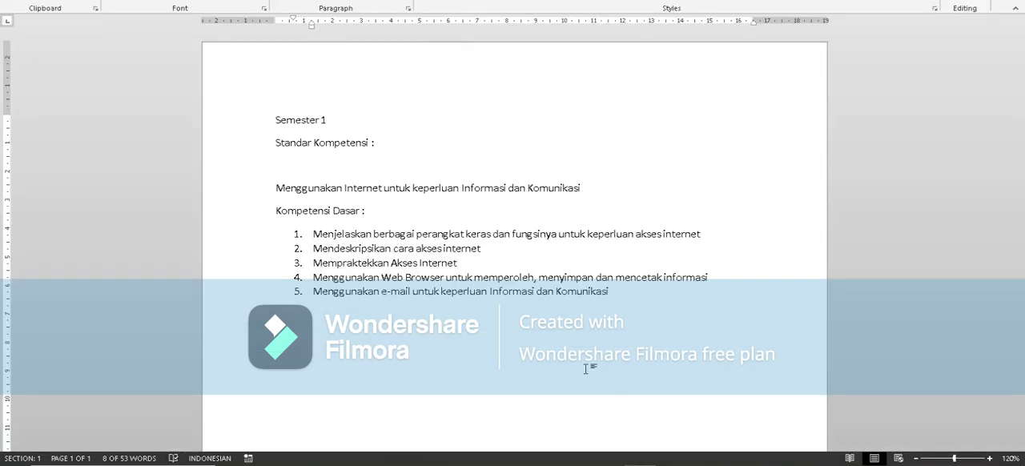
left_click(313, 277)
left_click_drag(322, 276, 710, 277)
key("ctrl+c")
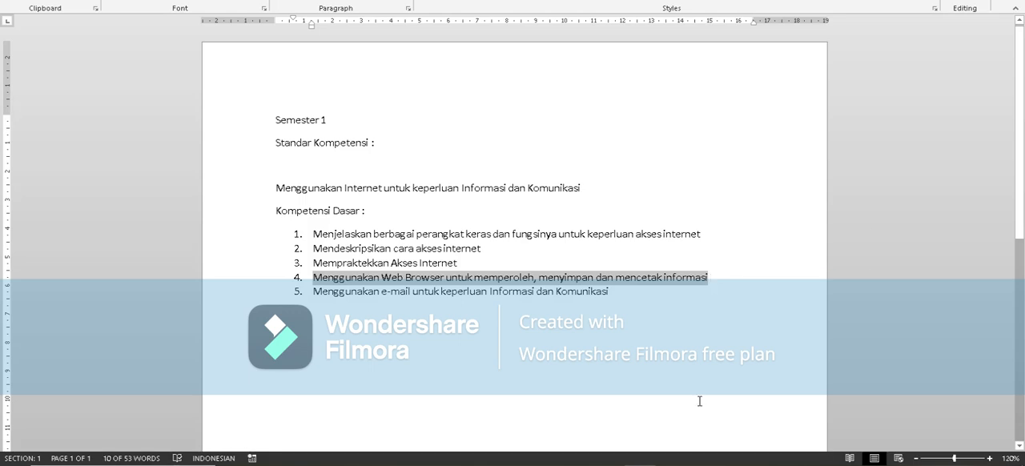
left_click(546, 464)
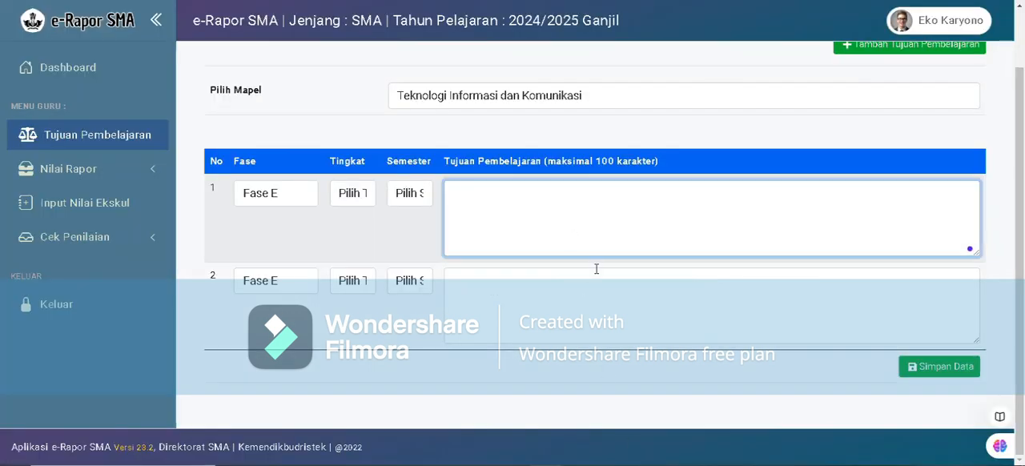
key("ctrl+v")
key("alt+Tab")
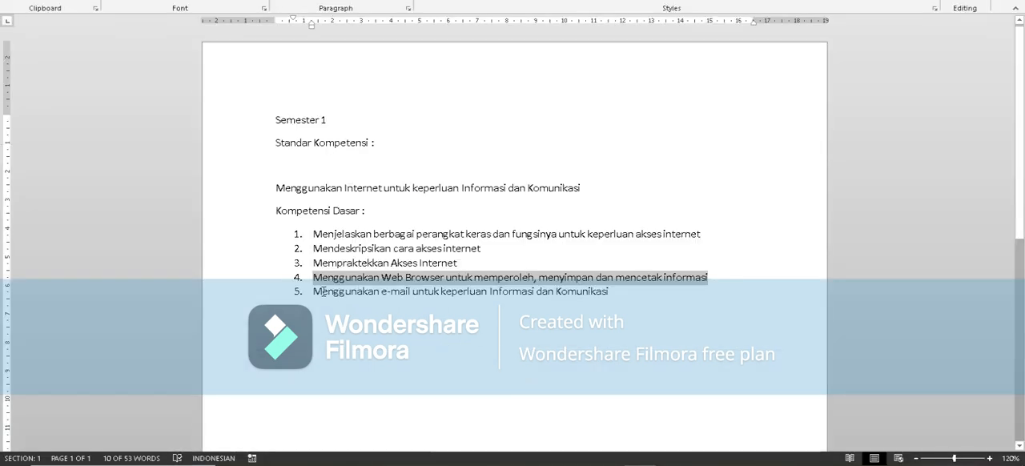
Copy "Menggunakan e-mail untuk keperluan Informasi dan Komunikasi" from Word into objective row 2 without its list number.
left_click_drag(315, 293, 608, 293)
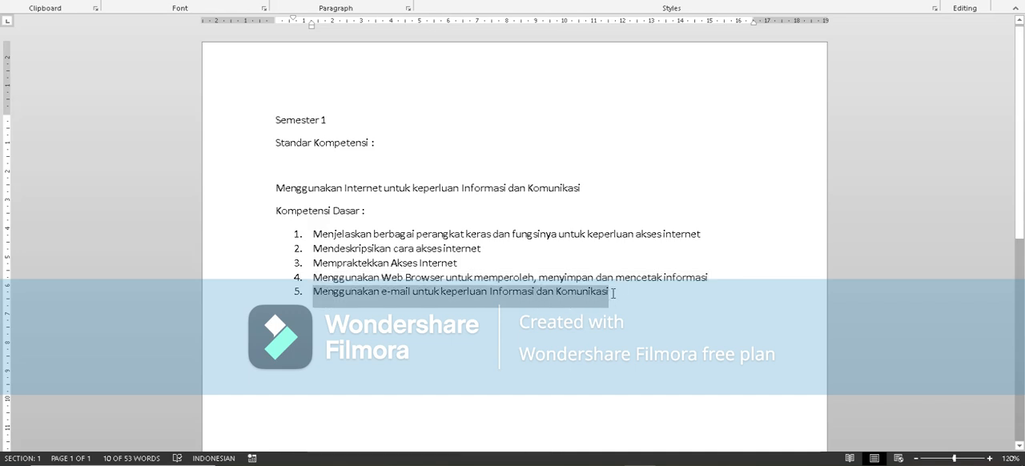
key("alt+Tab")
left_click(530, 294)
key("ctrl+v")
key("BackSpace")
key("BackSpace")
key("BackSpace")
Remove the list number from the Web Browser objective in row 1 and try to save both objectives.
left_click(472, 193)
key("BackSpace")
key("BackSpace")
key("BackSpace")
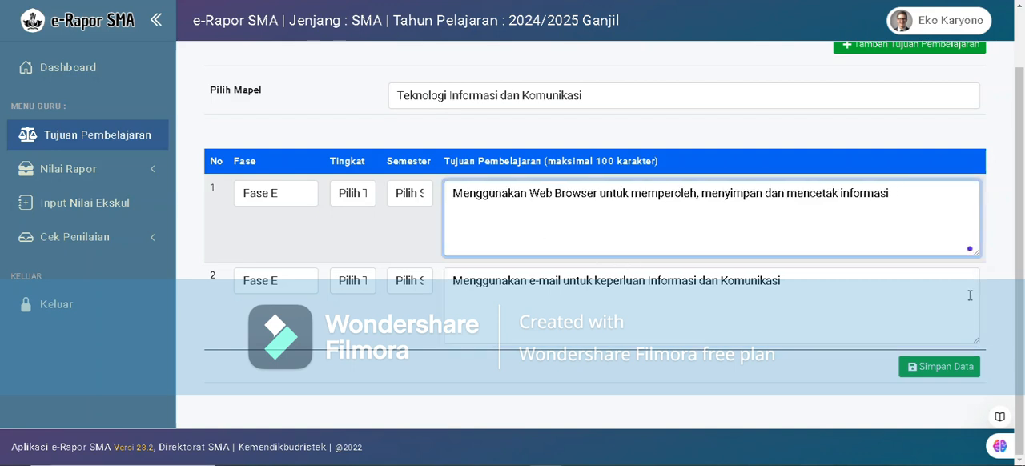
left_click(953, 370)
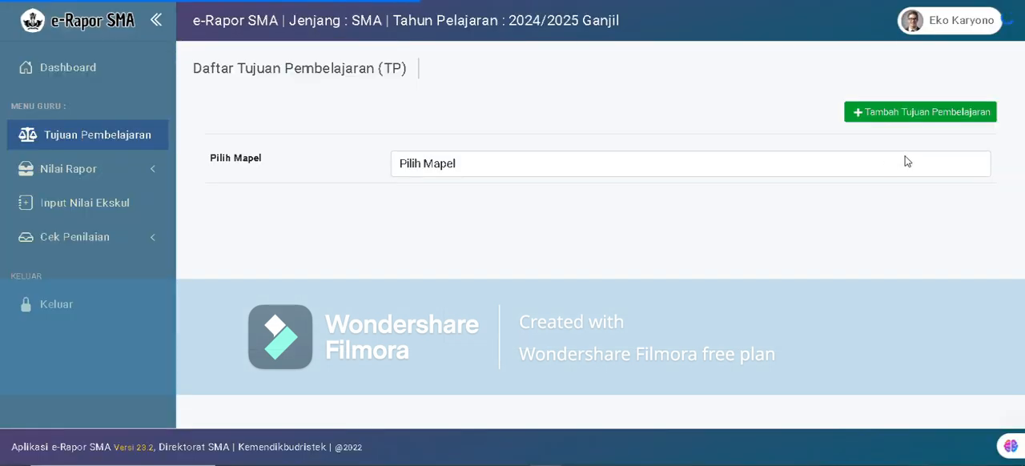
Display the learning objectives of Teknologi Informasi dan Komunikasi and check whether the two new objectives are saved.
left_click(825, 169)
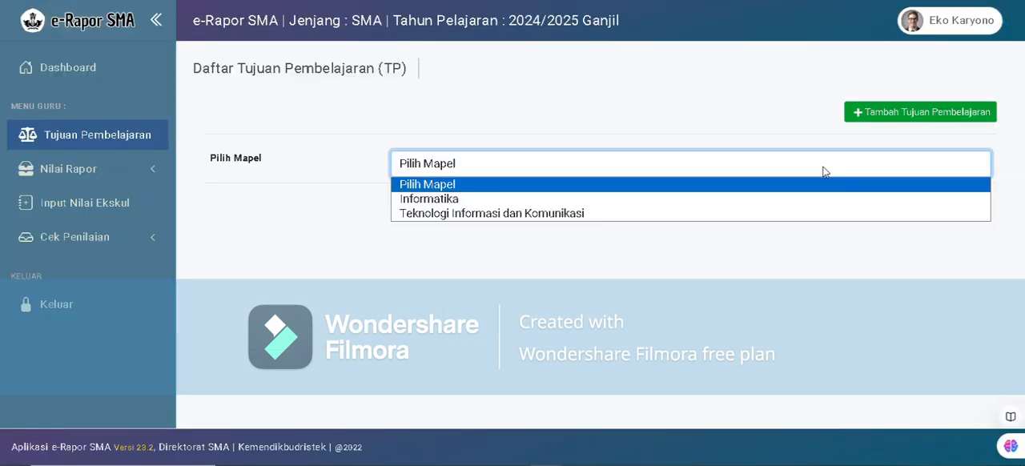
left_click(711, 214)
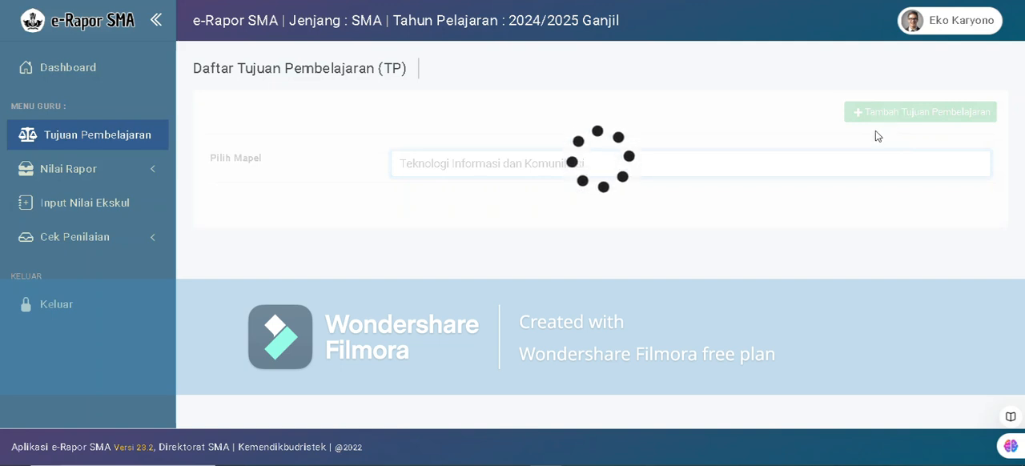
scroll(509, 303, "down", 2)
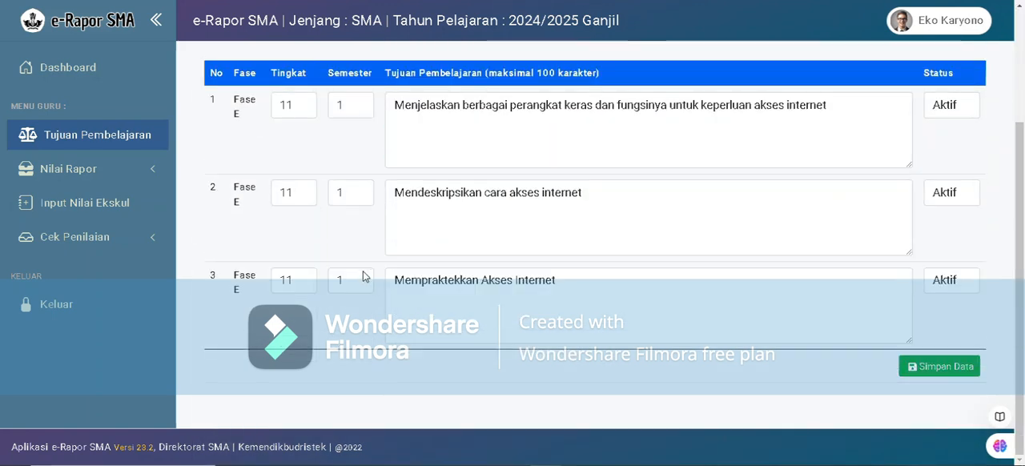
scroll(429, 284, "up", 2)
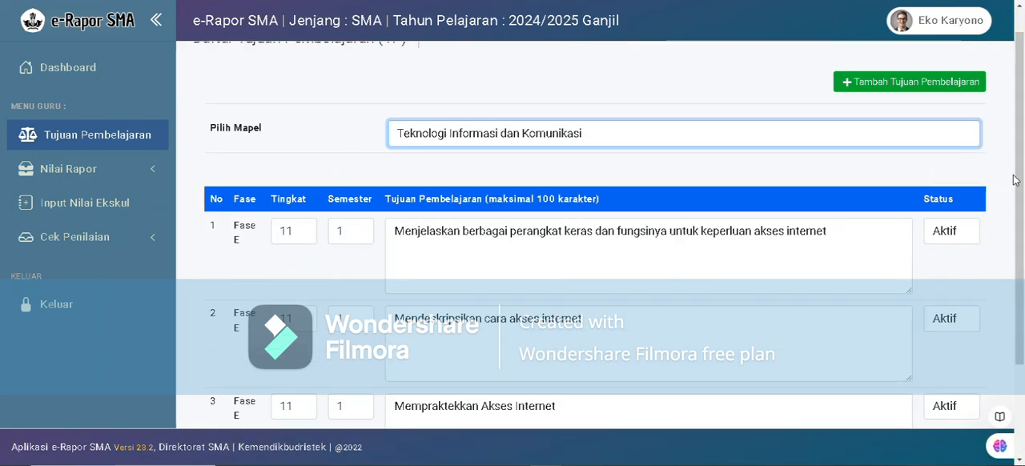
Create two new blank learning objective rows for Teknologi Informasi dan Komunikasi.
left_click(937, 80)
left_click(571, 92)
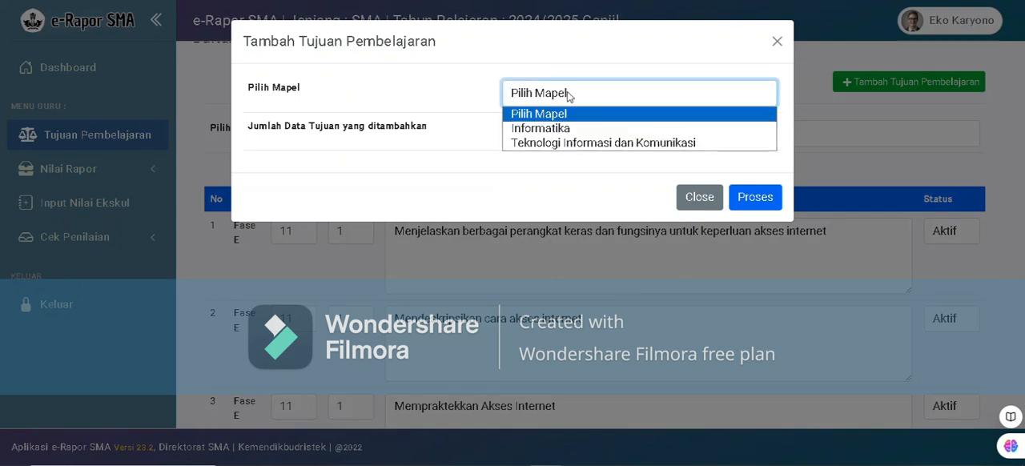
left_click(567, 149)
left_click(567, 132)
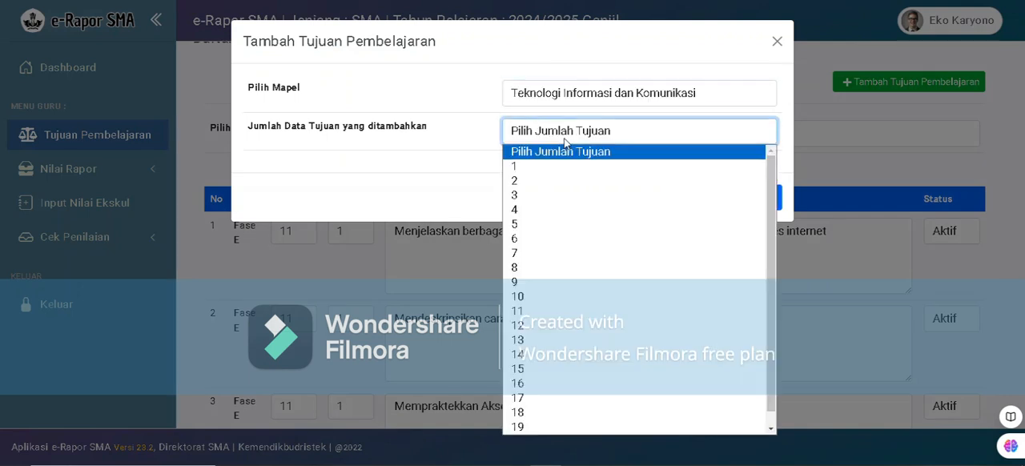
left_click(559, 181)
left_click(768, 206)
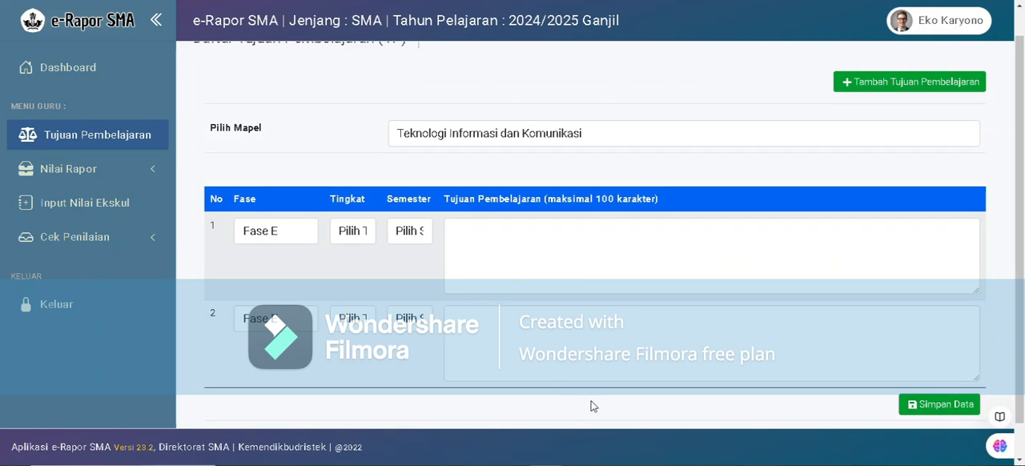
Paste the copied e-mail objective into row 2, and copy "Menggunakan Web Browser untuk memperoleh, menyimpan dan mencetak informasi" from Word into row 1.
left_click(541, 366)
key("ctrl+v")
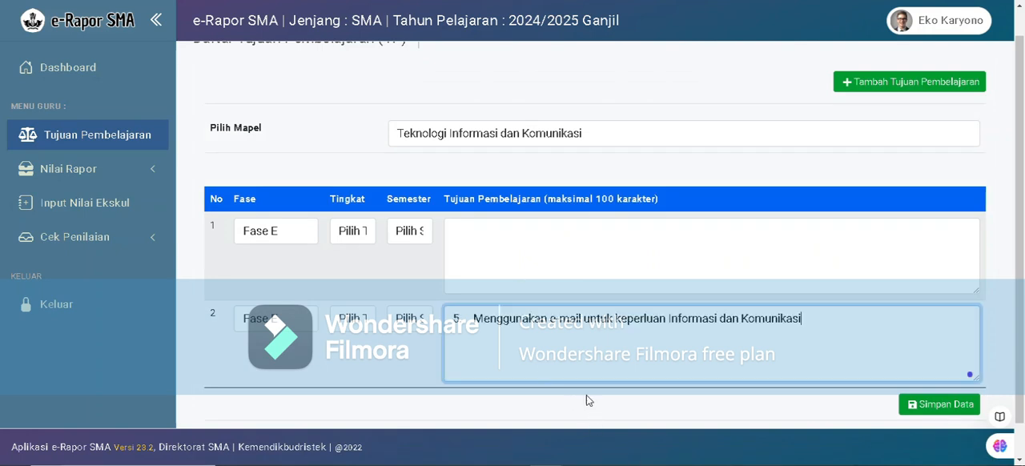
key("alt+Tab")
left_click_drag(353, 280, 713, 282)
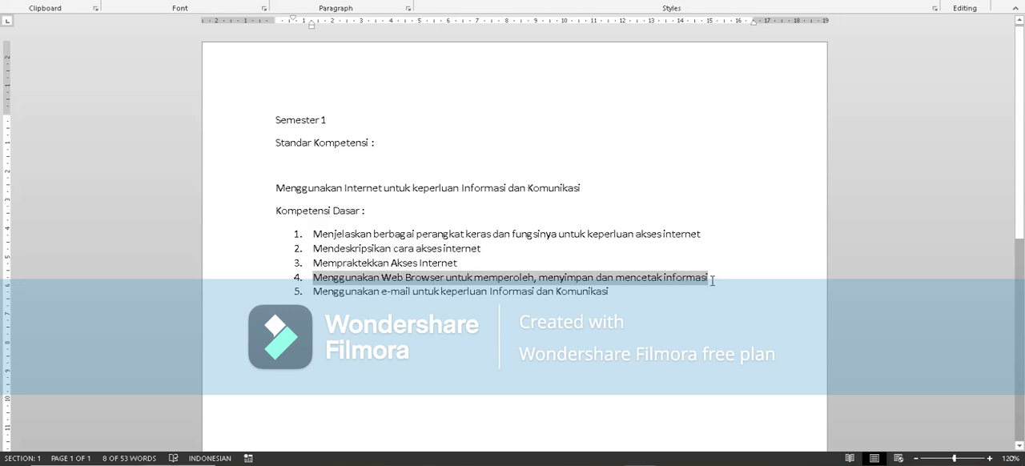
key("alt+Tab")
left_click(491, 269)
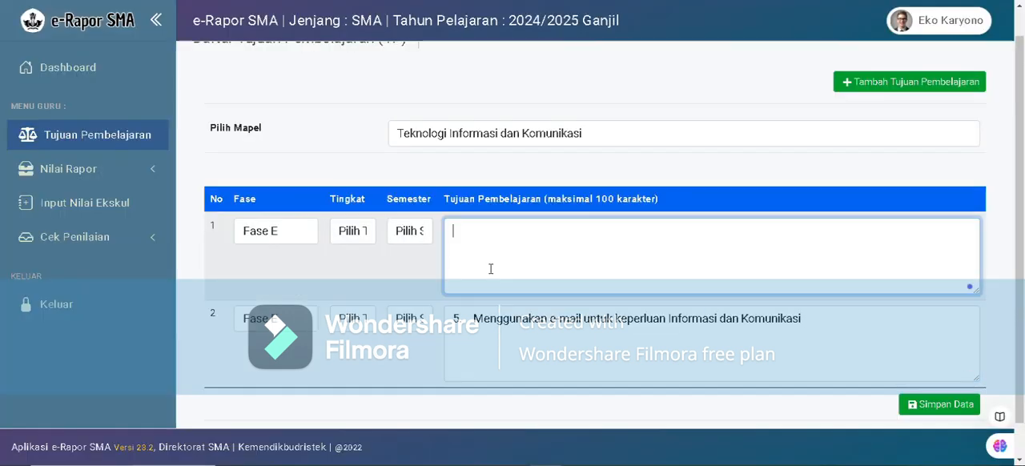
key("ctrl+v")
Remove the list numbers in front of the pasted objectives in rows 1 and 2.
left_click(474, 233)
key("BackSpace")
key("BackSpace")
key("BackSpace")
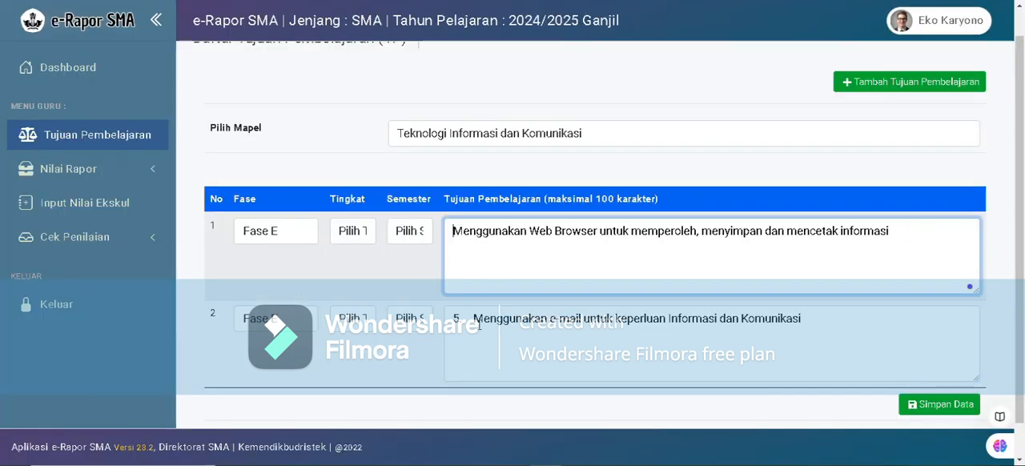
left_click(474, 319)
key("BackSpace")
key("BackSpace")
key("BackSpace")
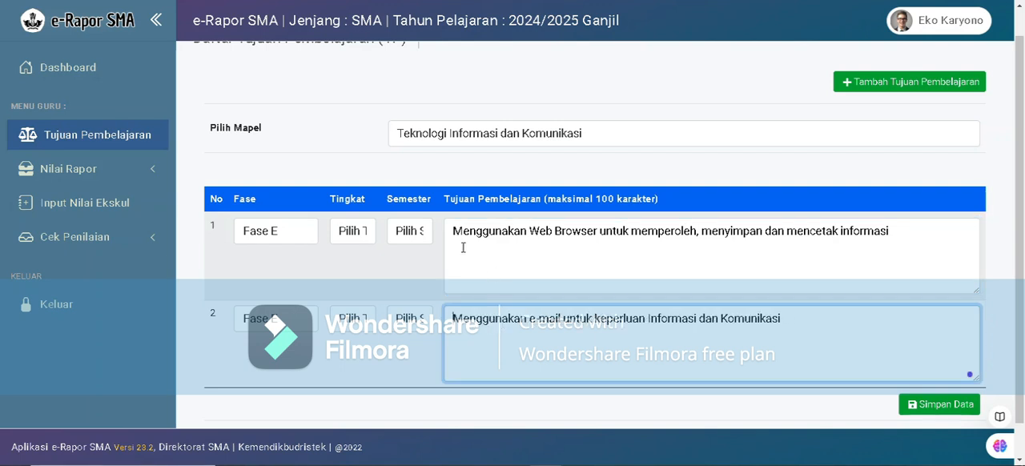
Set both new objective rows to grade 11 and semester 1, and save the data.
left_click(368, 238)
left_click(357, 279)
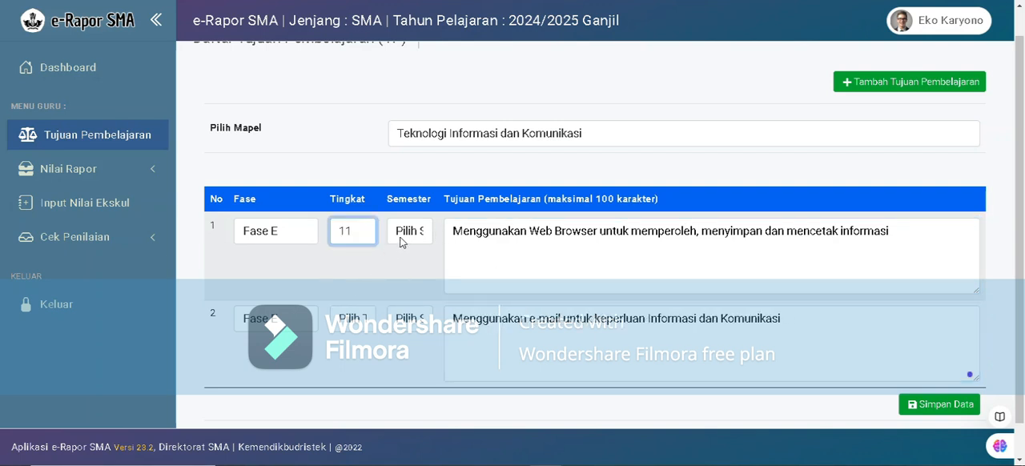
left_click(402, 242)
left_click(409, 266)
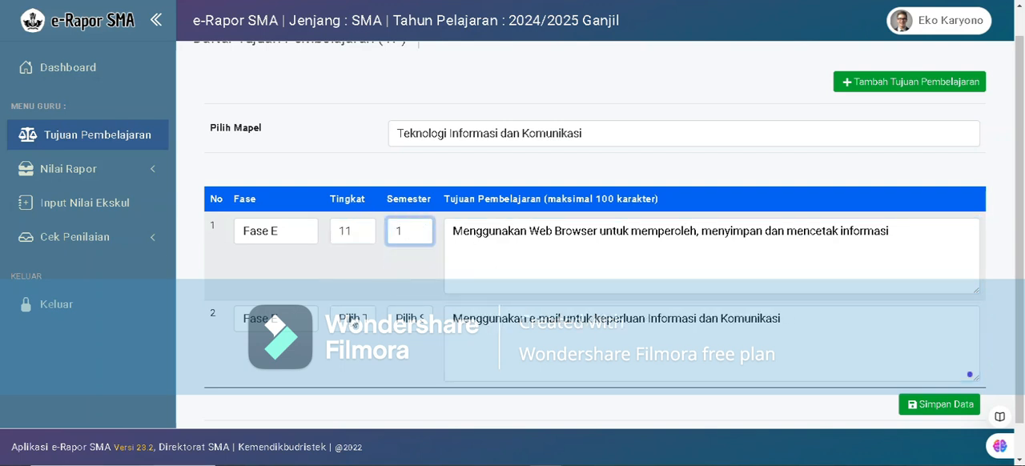
left_click(354, 325)
left_click(357, 365)
left_click(409, 325)
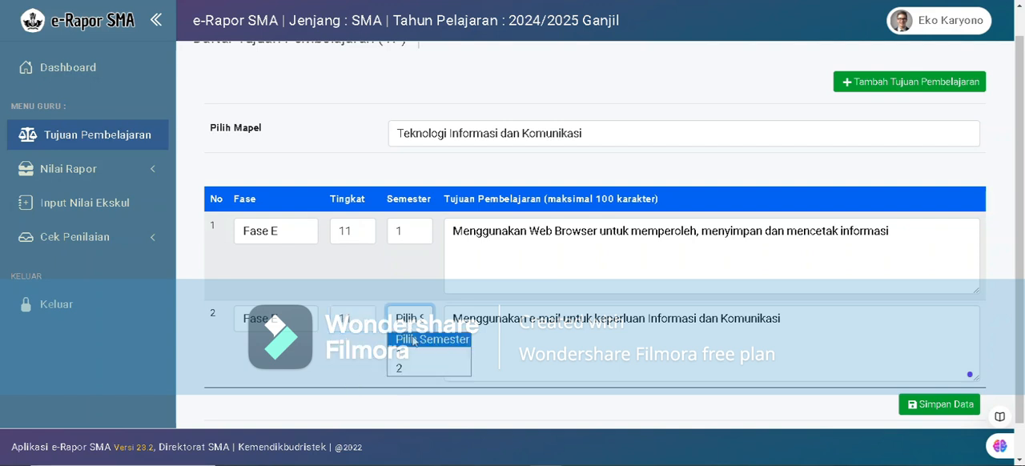
left_click(413, 354)
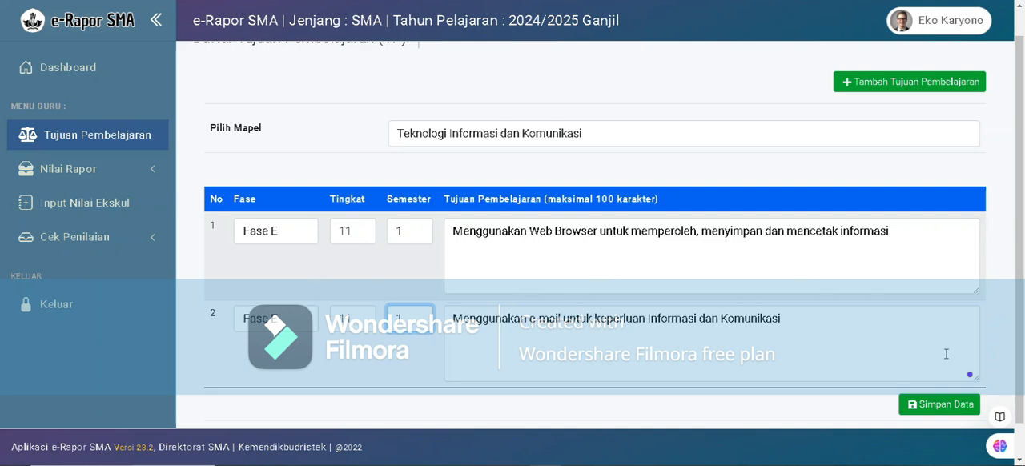
left_click(942, 404)
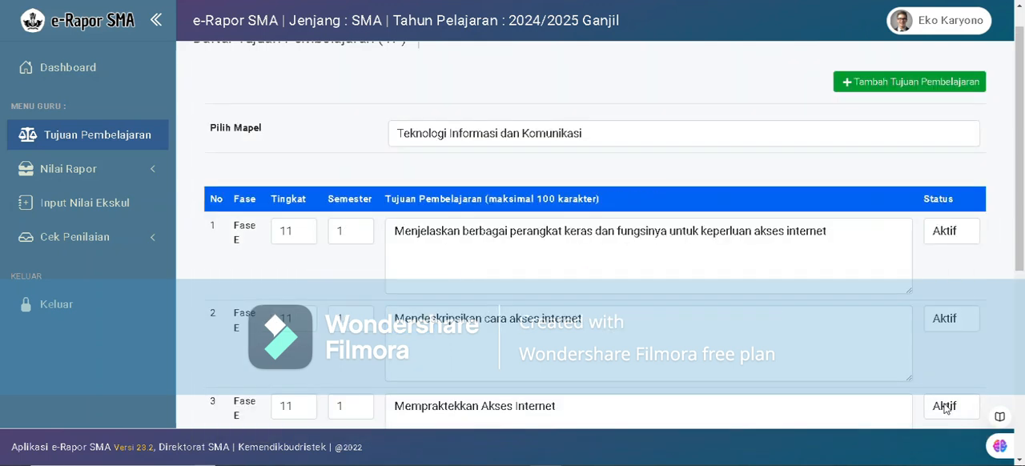
Inspect the status choices of the first saved objective without changing its status.
scroll(945, 284, "down", 2)
left_click(966, 171)
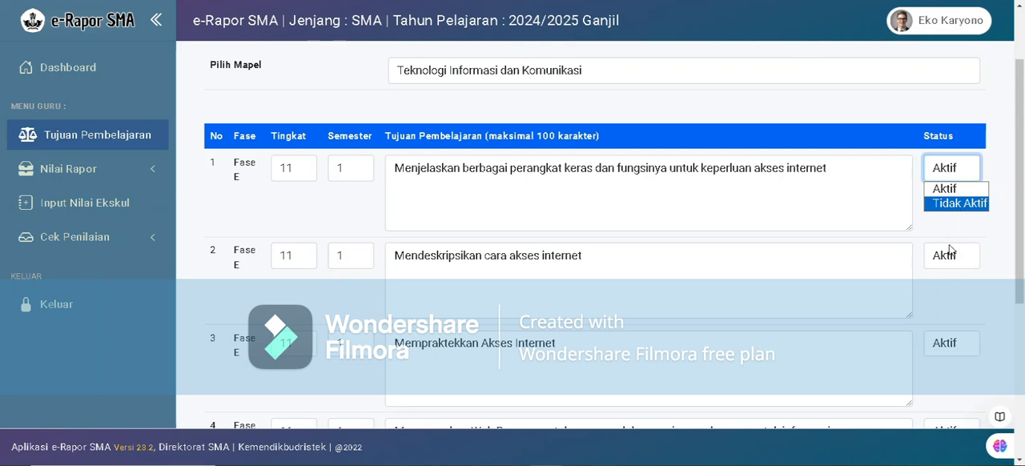
left_click(972, 164)
Review all saved learning objectives of Teknologi Informasi dan Komunikasi, including their grade, semester and status, and check the subject selection.
scroll(757, 239, "down", 3)
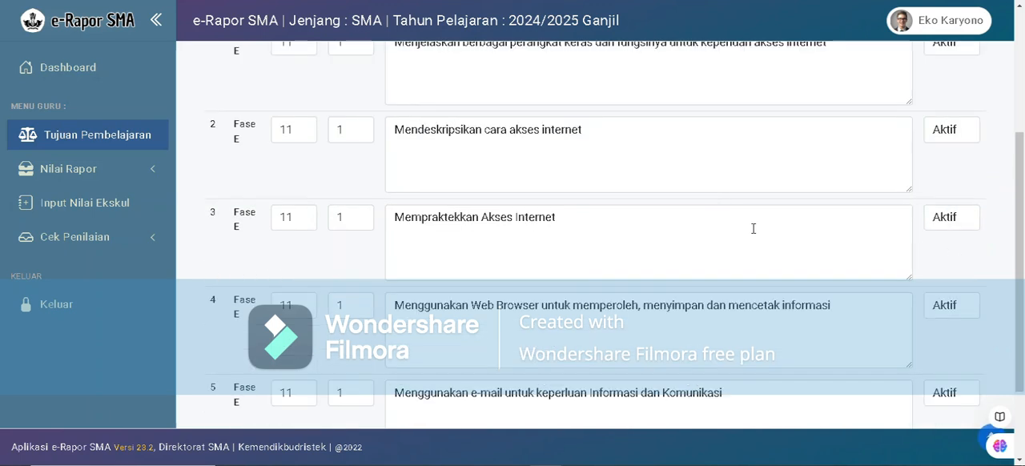
scroll(485, 245, "down", 3)
scroll(394, 213, "up", 6)
left_click_drag(210, 176, 237, 221)
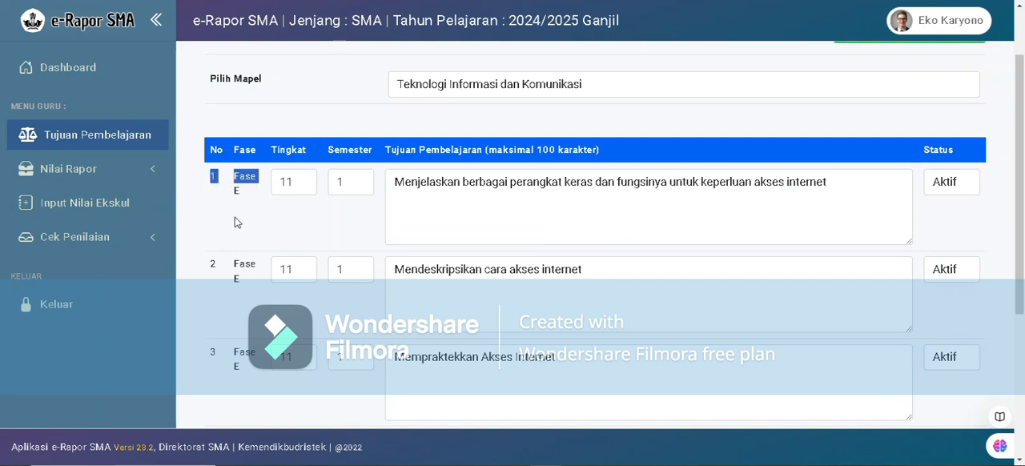
scroll(233, 228, "down", 4)
left_click(680, 229)
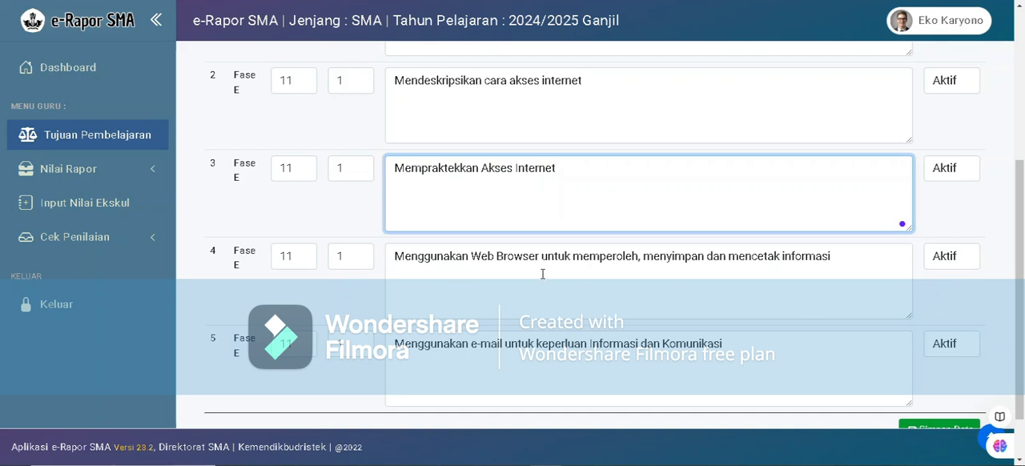
scroll(727, 300, "down", 1)
scroll(811, 296, "up", 2)
scroll(812, 296, "up", 3)
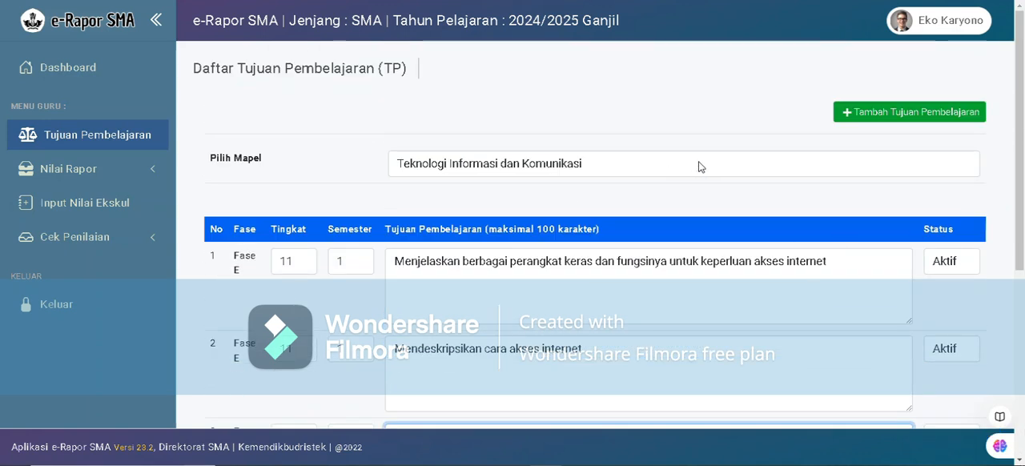
left_click(431, 168)
left_click(423, 214)
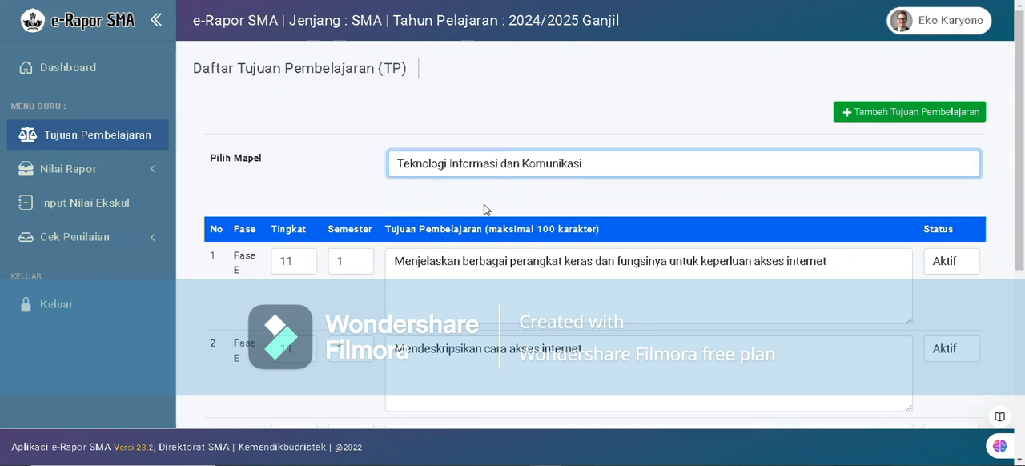
Open the report grade input for class XI-IPA-1, Teknologi Informasi dan Komunikasi, Semester 1, and check the objectives listed per student.
left_click(117, 182)
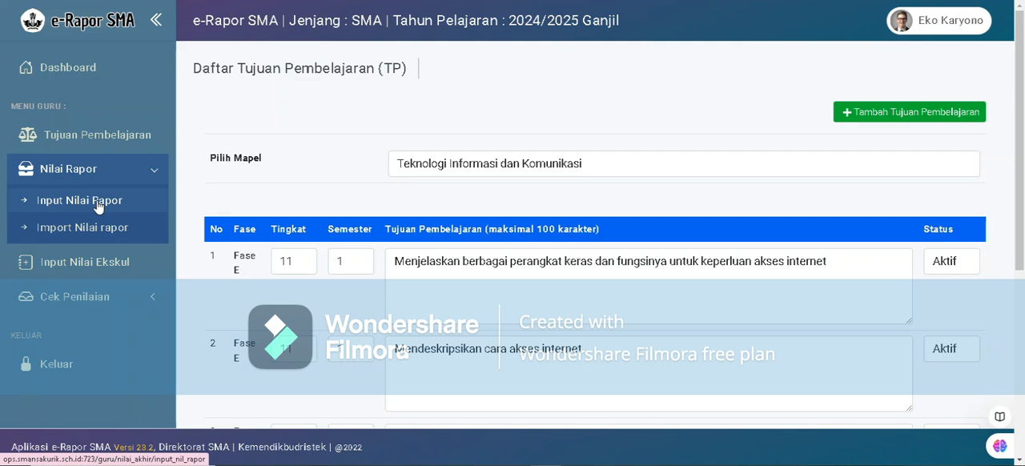
left_click(196, 205)
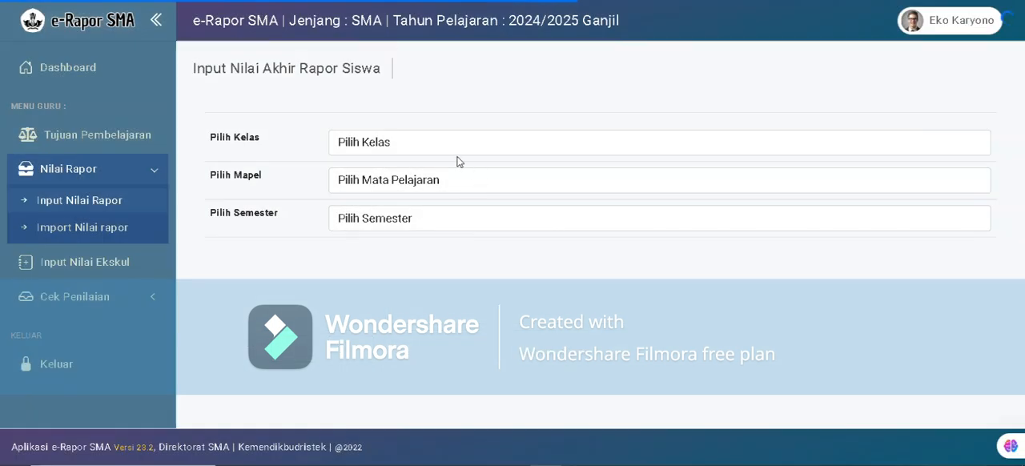
left_click(400, 146)
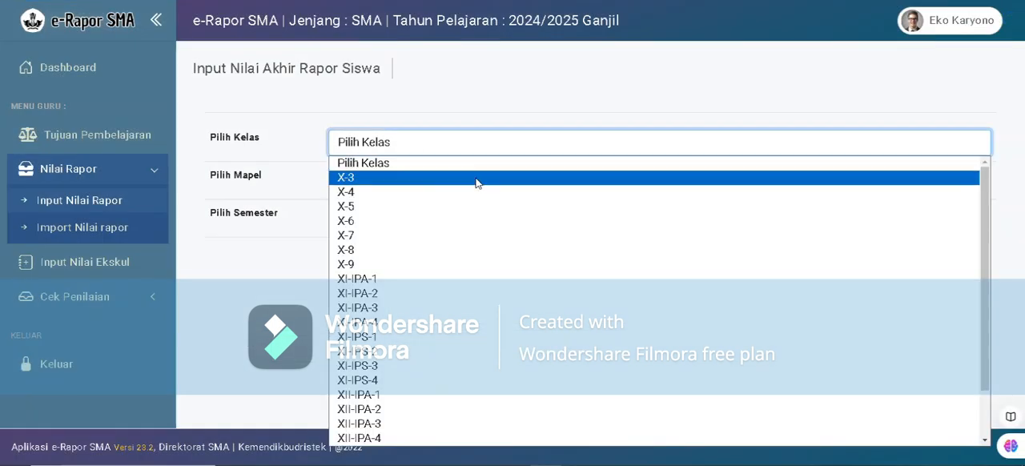
left_click(358, 279)
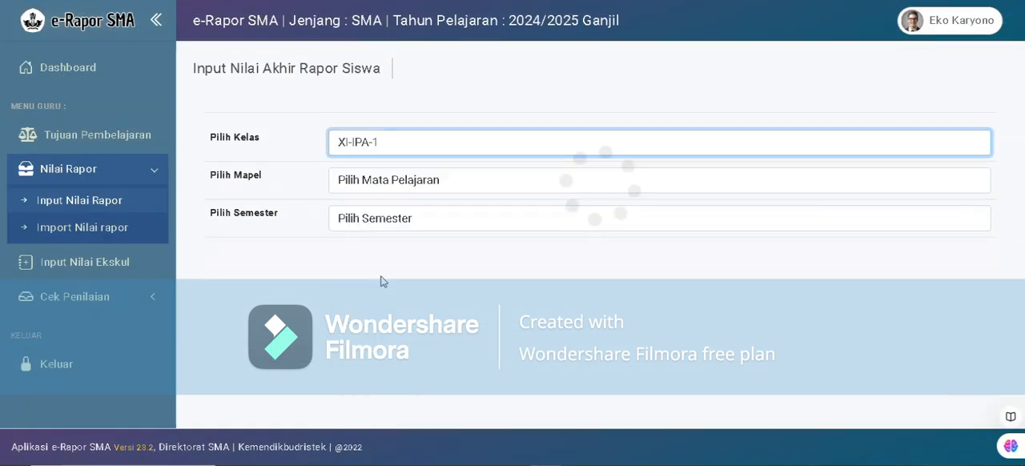
left_click(404, 183)
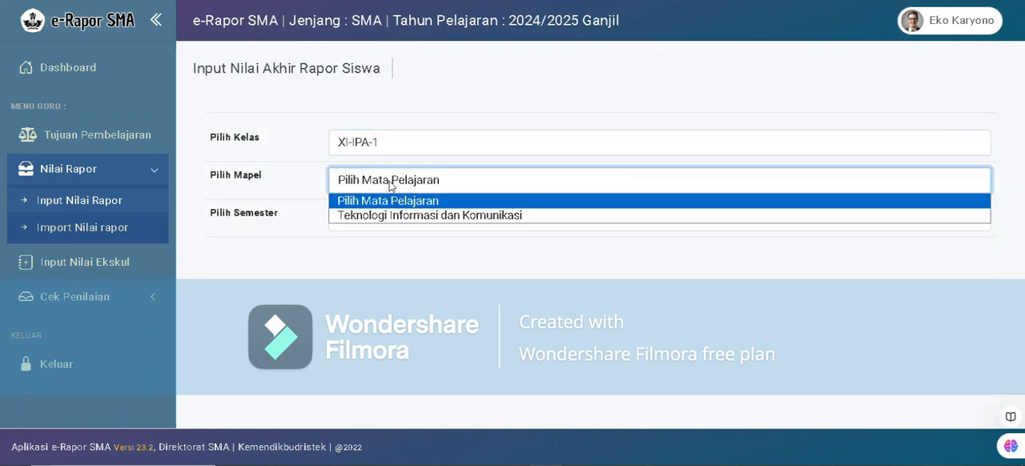
left_click(365, 217)
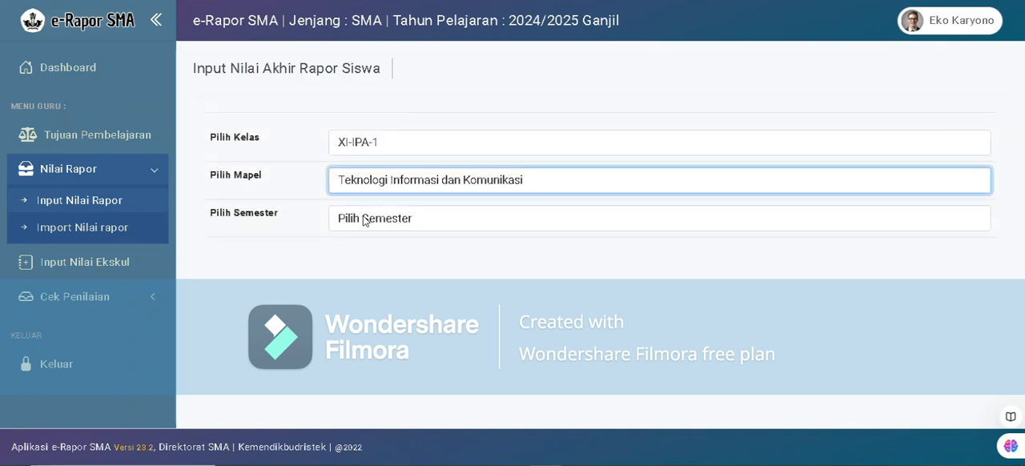
left_click(431, 224)
left_click(385, 253)
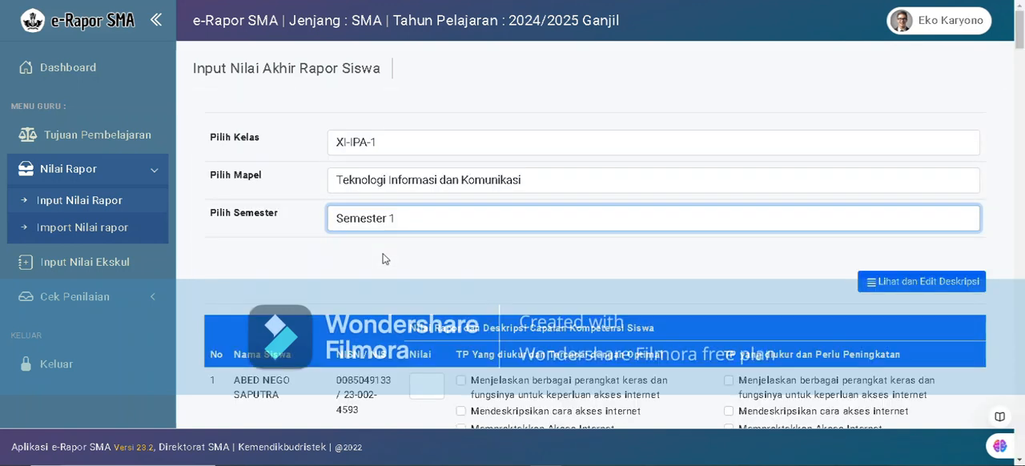
scroll(565, 244, "down", 10)
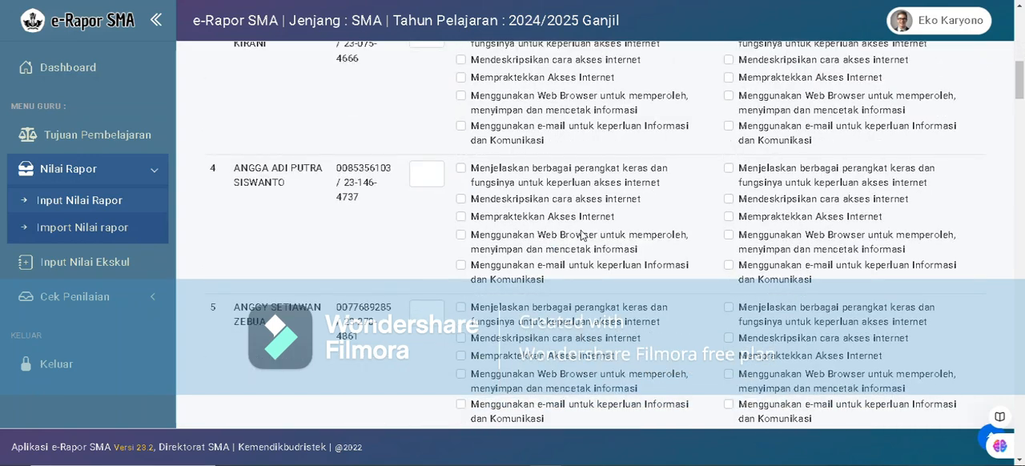
scroll(582, 234, "down", 5)
scroll(583, 234, "up", 10)
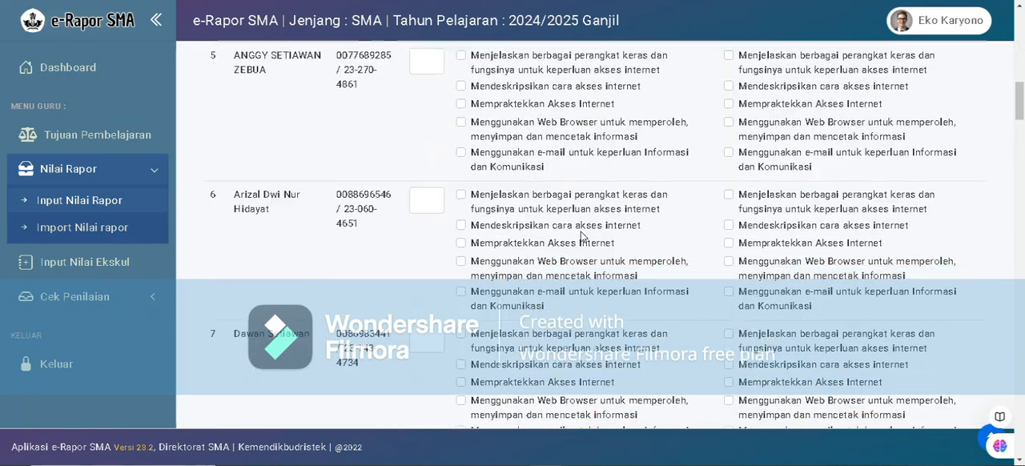
Mark "Mendeskripsikan cara akses internet" and "Menggunakan Web Browser untuk memperoleh, menyimpan dan mencetak informasi" as optimally achieved for the first student.
scroll(581, 232, "up", 5)
scroll(580, 232, "down", 2)
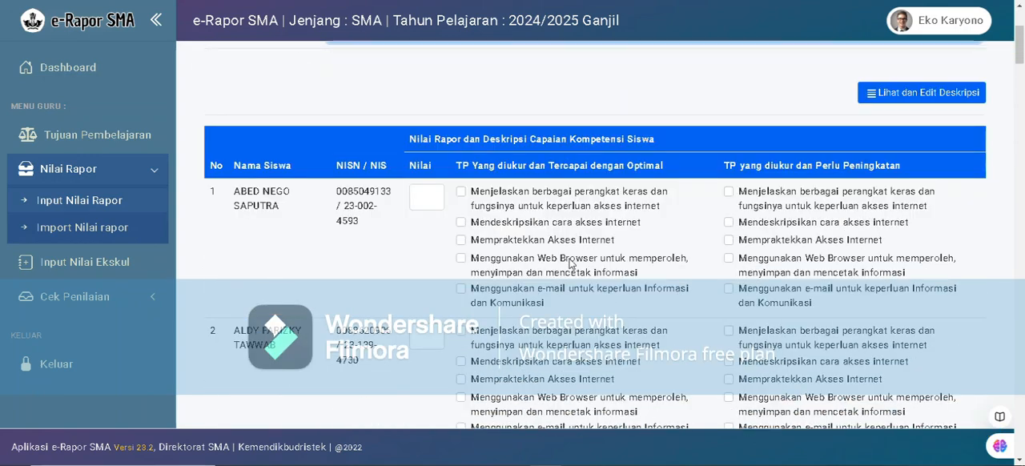
scroll(576, 264, "up", 2)
scroll(481, 254, "down", 2)
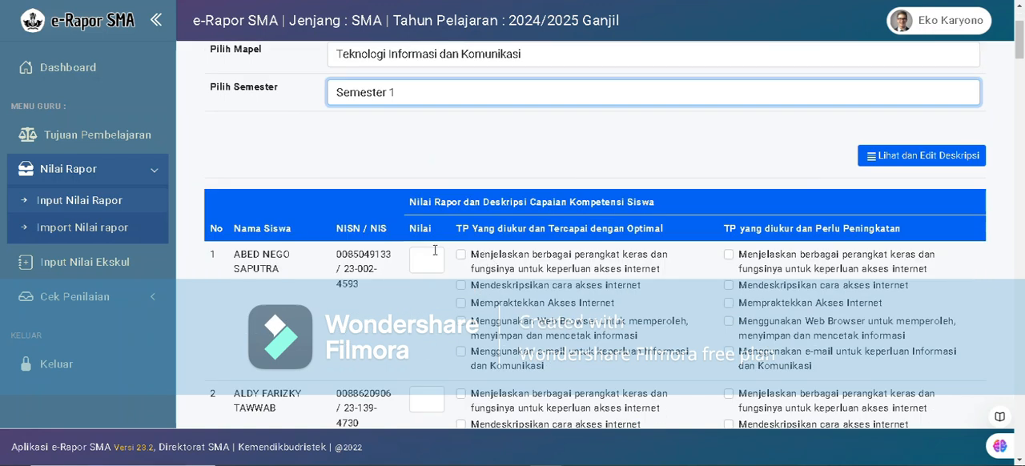
scroll(429, 248, "down", 1)
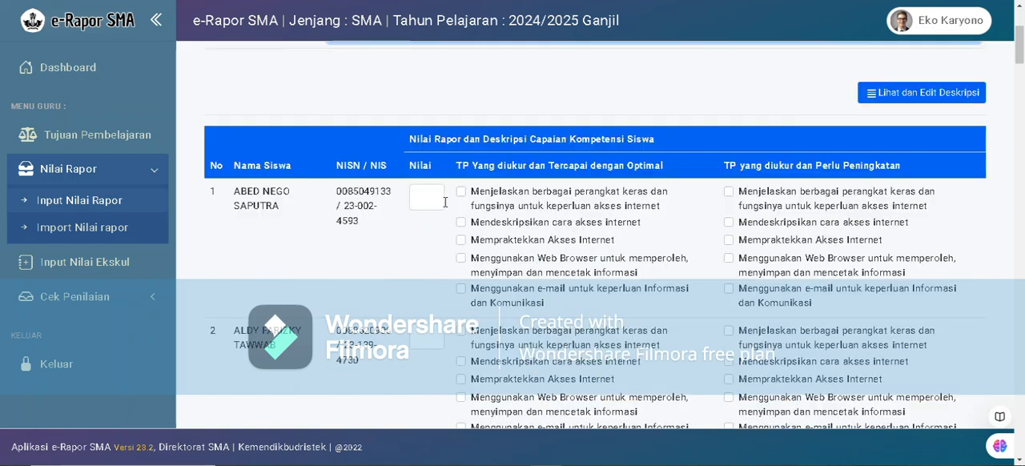
left_click(426, 197)
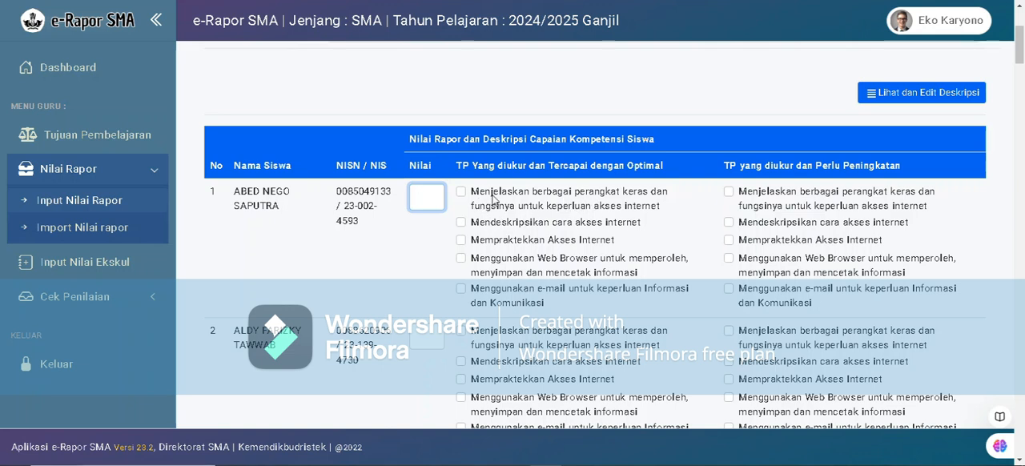
left_click_drag(472, 193, 550, 312)
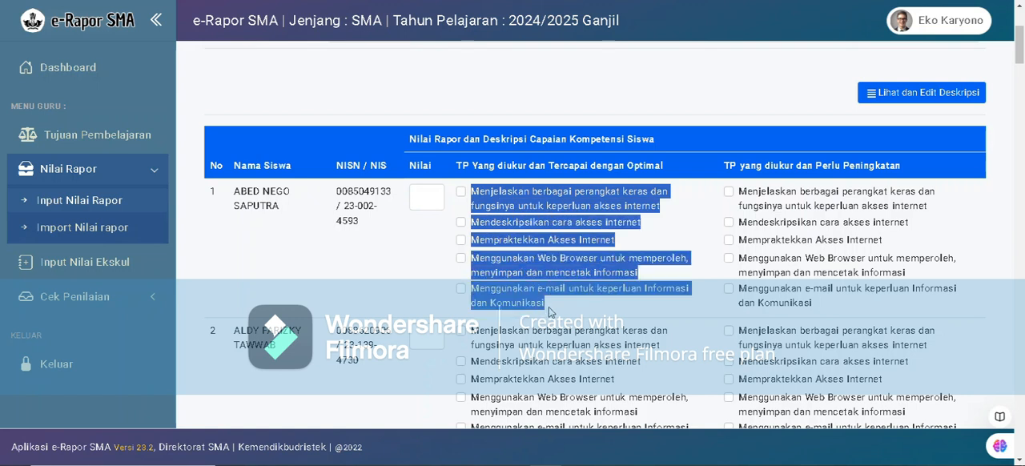
left_click(527, 217)
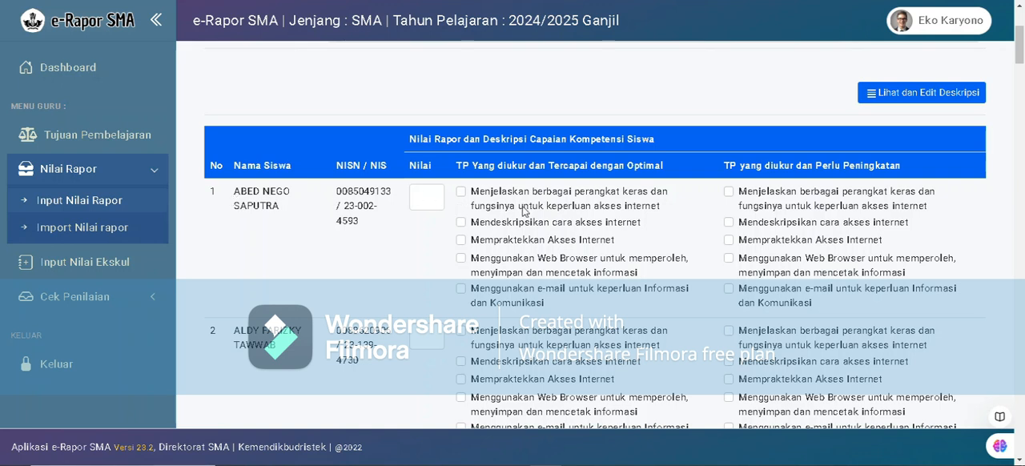
left_click(462, 223)
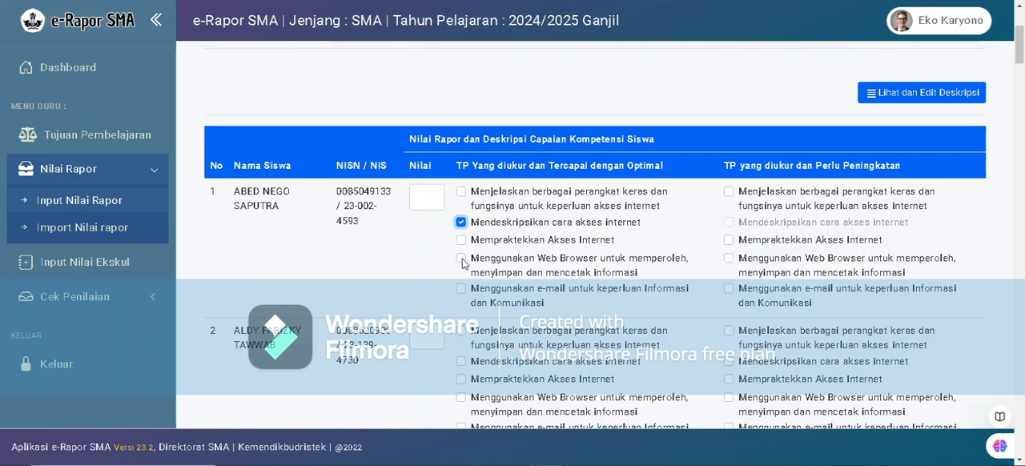
left_click(462, 258)
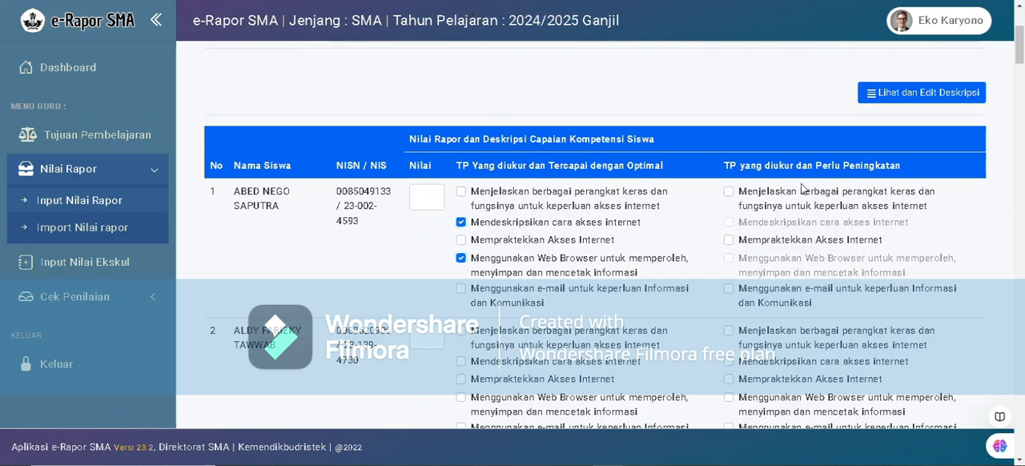
Mark "Mempraktekkan Akses Internet" and the e-mail objective as needing improvement for the first student, and enter the grade 83.
scroll(793, 202, "down", 1)
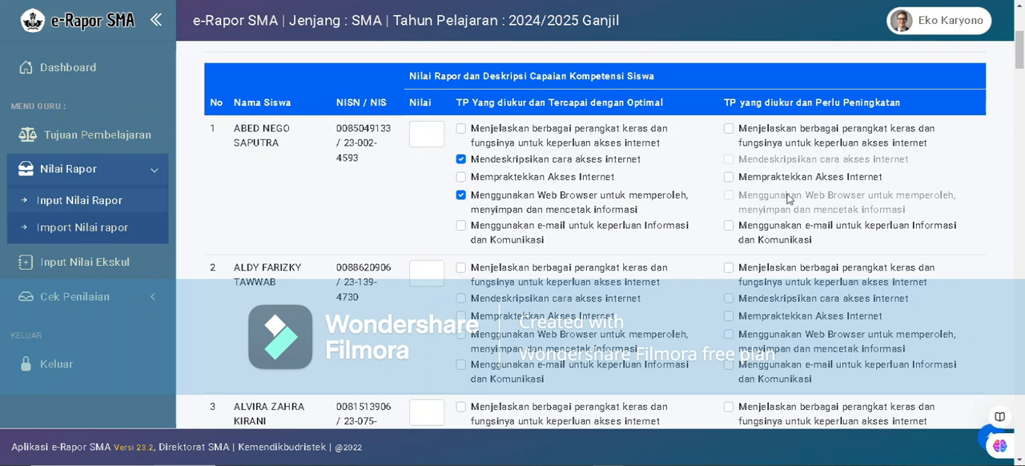
left_click(731, 179)
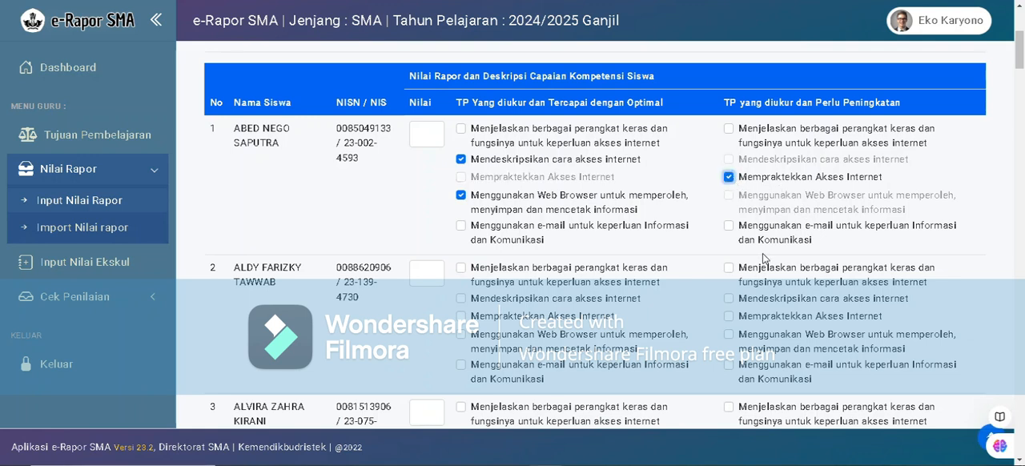
left_click(729, 226)
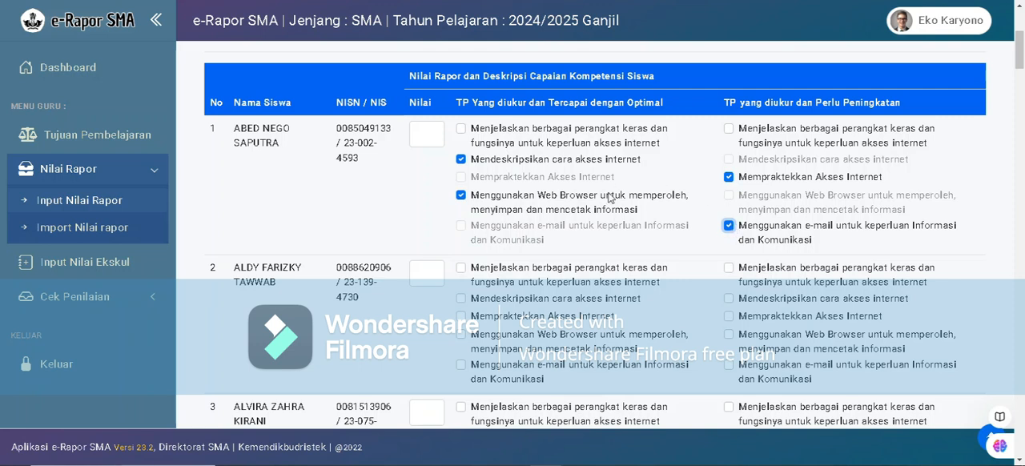
left_click(427, 136)
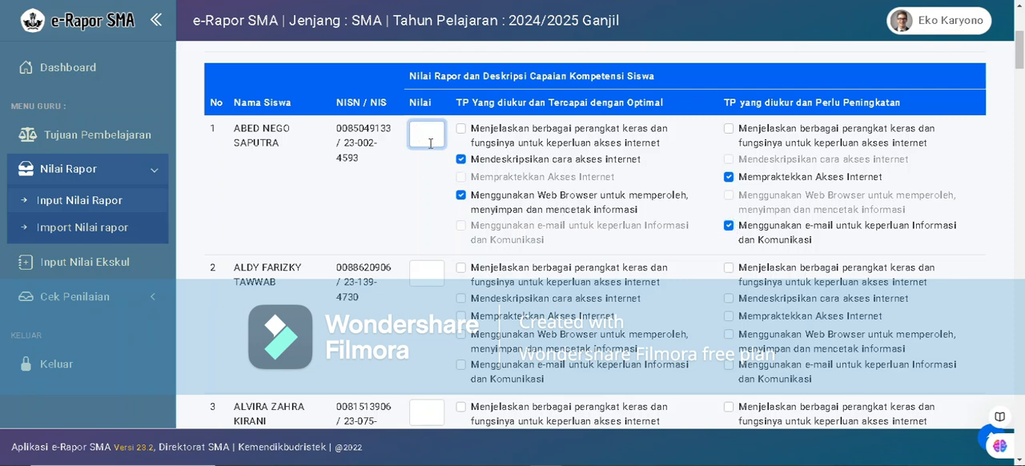
type("83")
Examine the grade and objective rows of all students in the class, and recheck the first student's entries and the class selection.
scroll(416, 186, "down", 6)
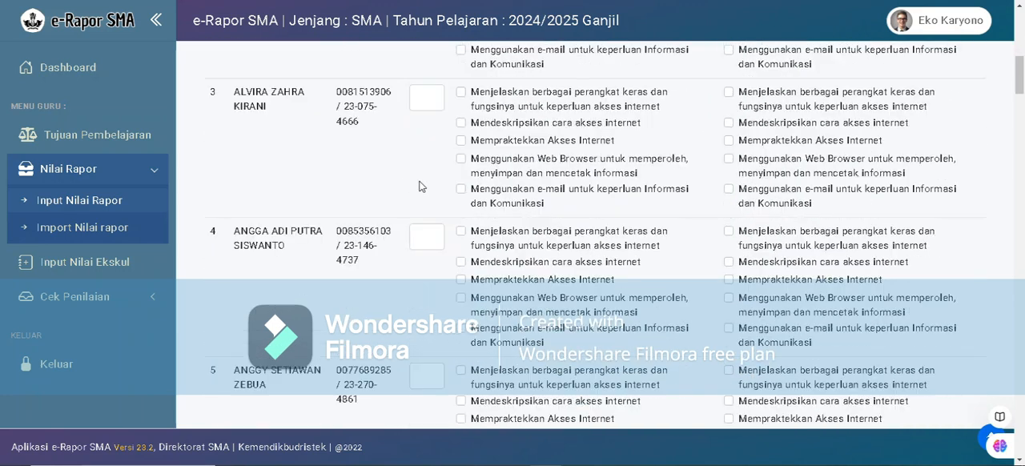
scroll(507, 207, "down", 13)
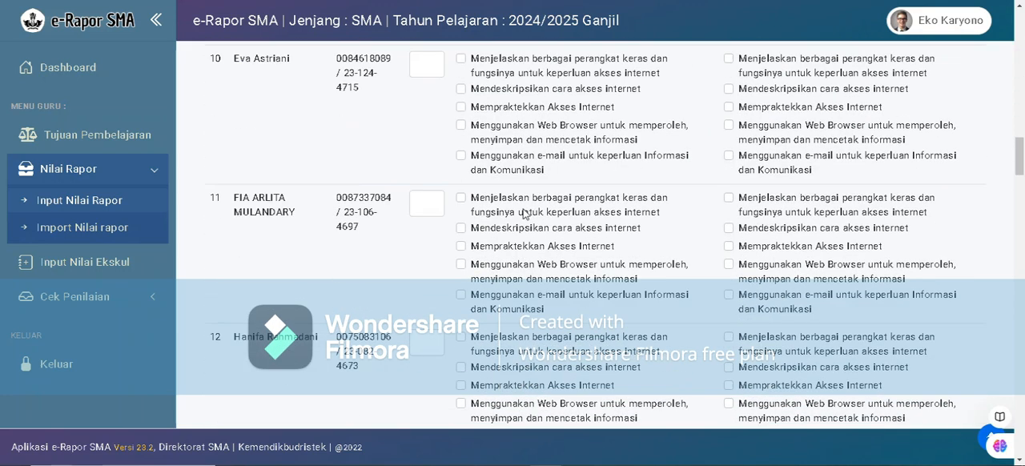
scroll(523, 217, "down", 12)
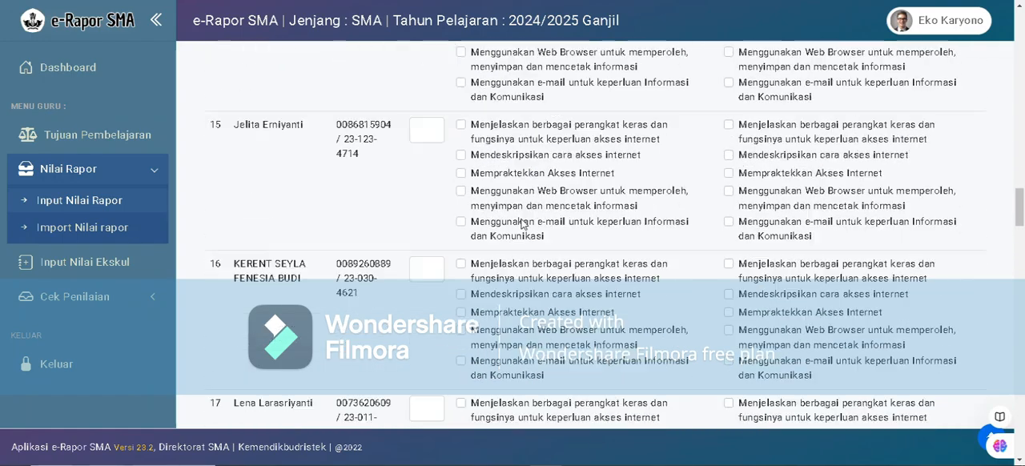
scroll(521, 225, "down", 12)
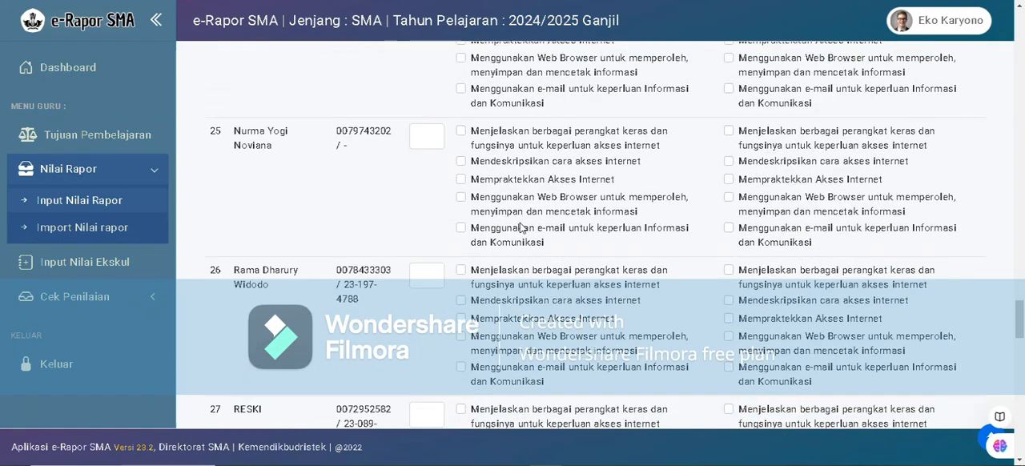
scroll(521, 226, "down", 12)
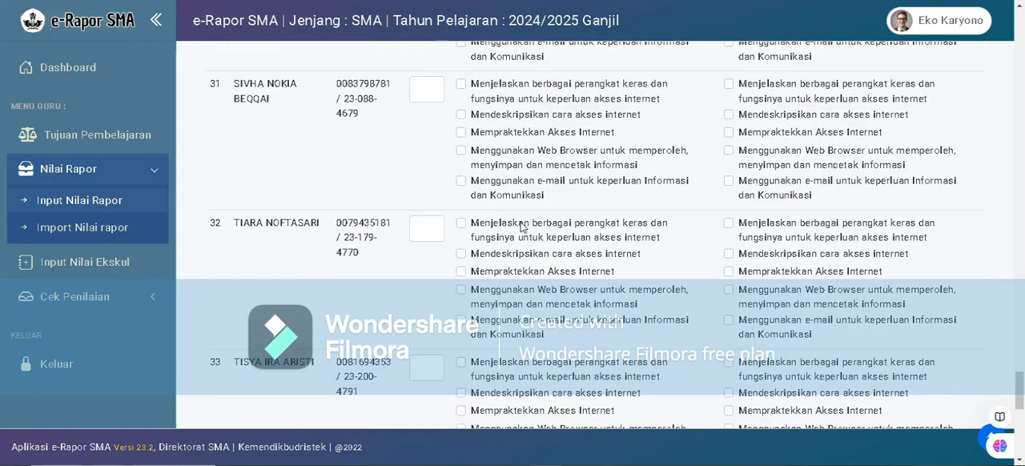
scroll(558, 242, "down", 2)
scroll(561, 240, "up", 12)
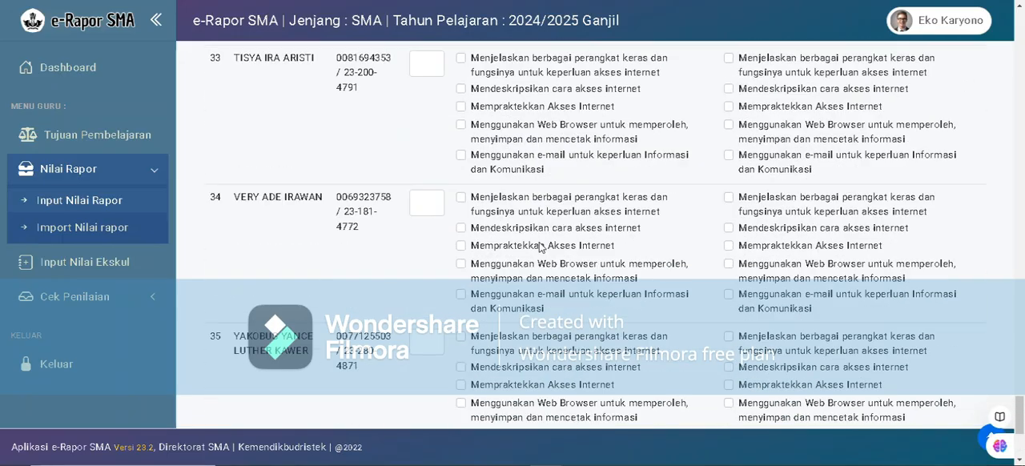
scroll(565, 241, "up", 15)
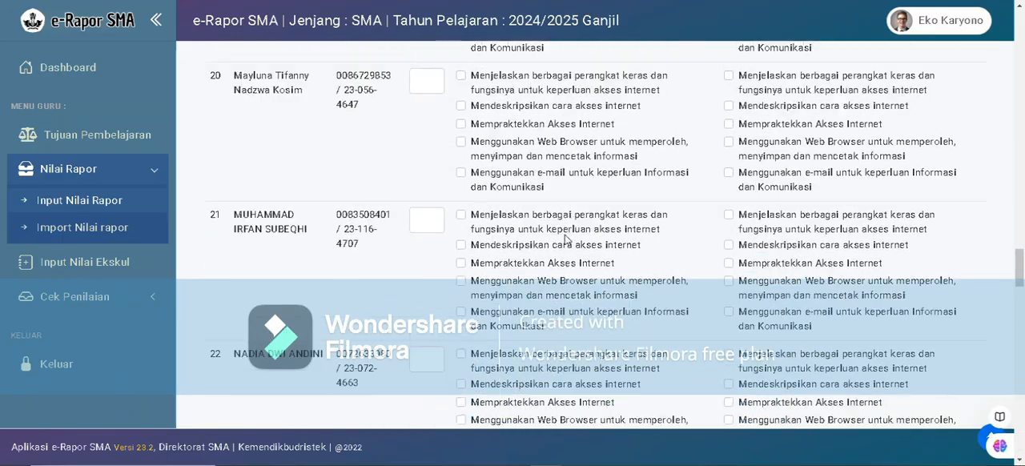
scroll(569, 242, "up", 10)
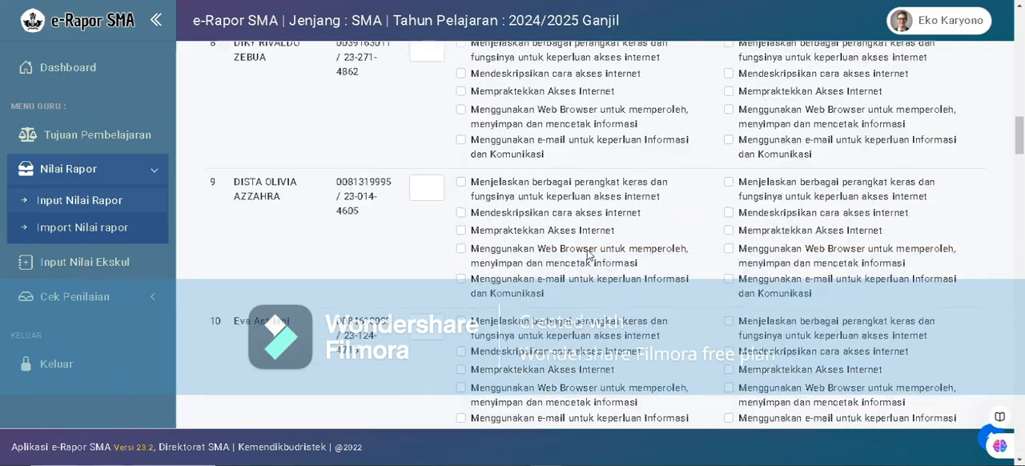
scroll(587, 254, "up", 10)
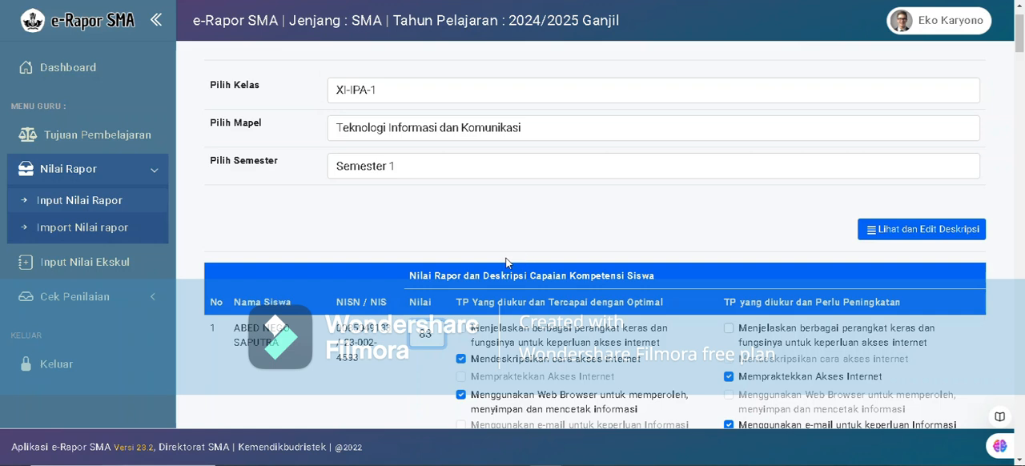
scroll(506, 264, "down", 2)
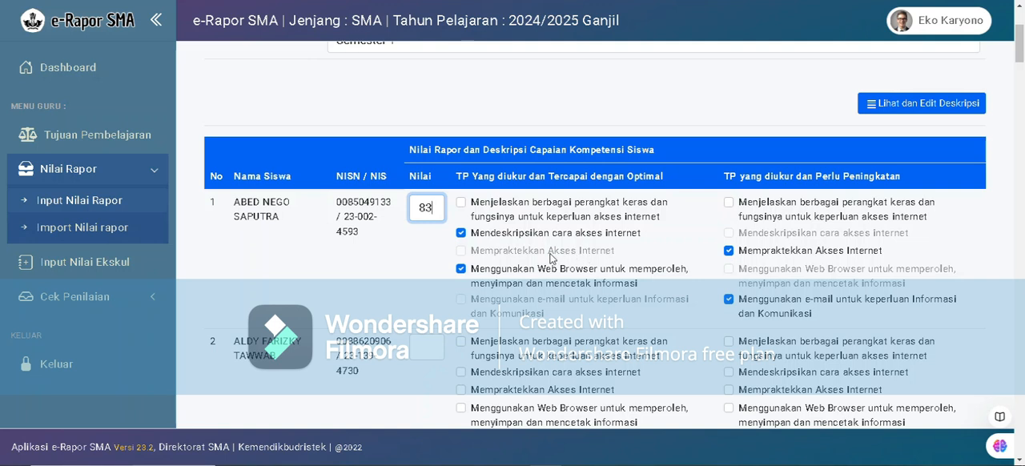
scroll(453, 240, "up", 3)
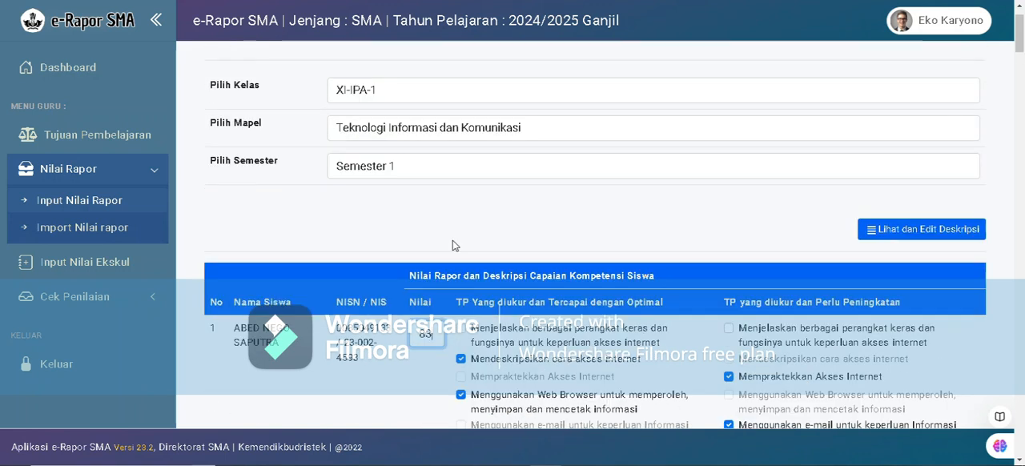
scroll(516, 290, "down", 3)
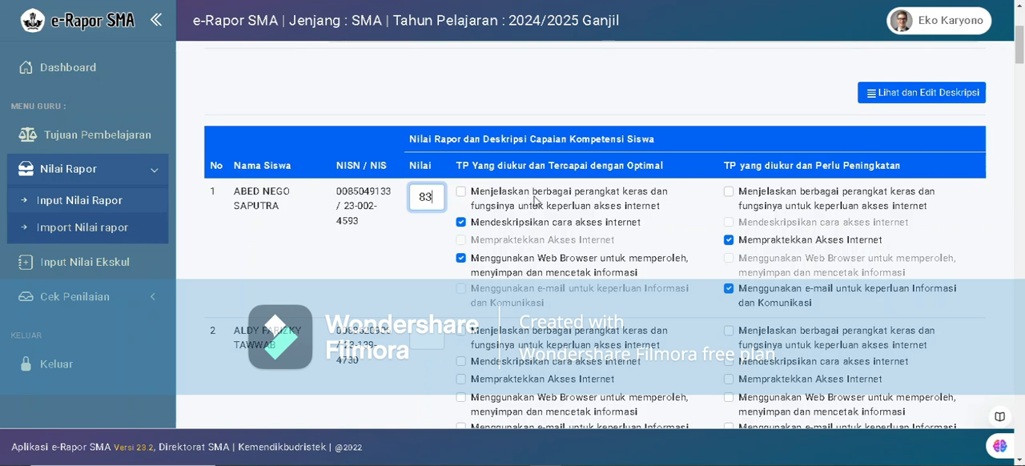
scroll(535, 205, "up", 1)
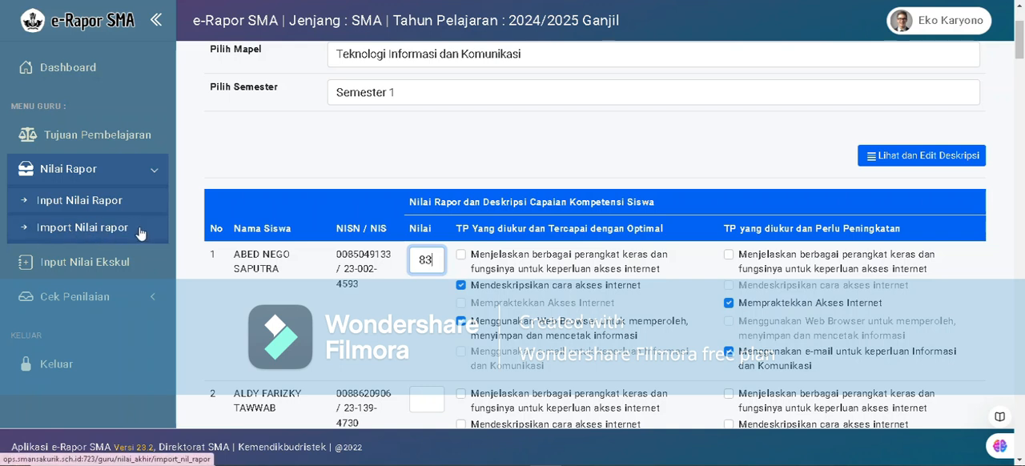
Open the report grade import for class XI-IPA-1, subject Teknologi Informasi dan Komunikasi, Semester 1.
left_click(84, 235)
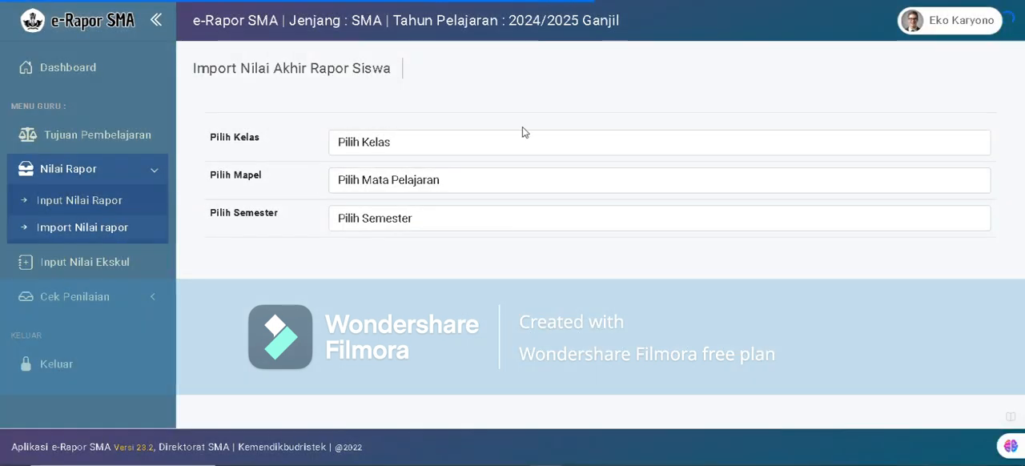
left_click(416, 142)
left_click(407, 283)
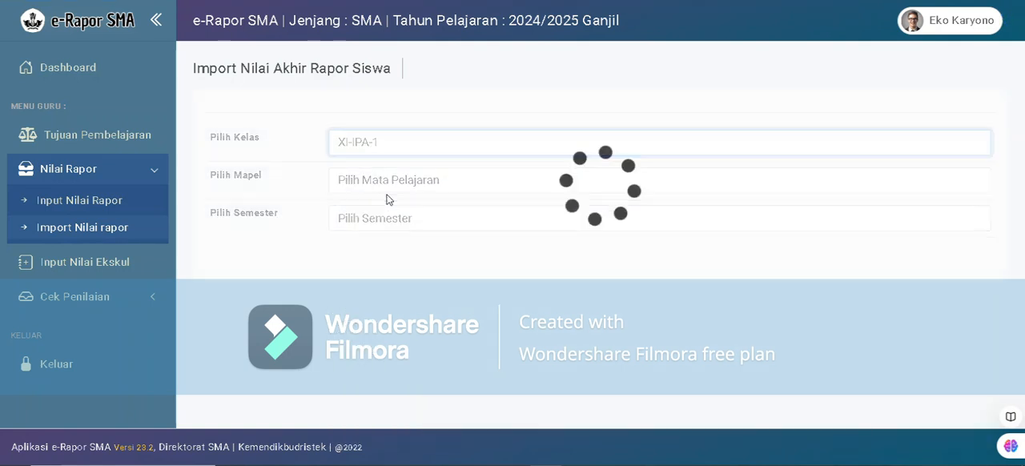
left_click(370, 186)
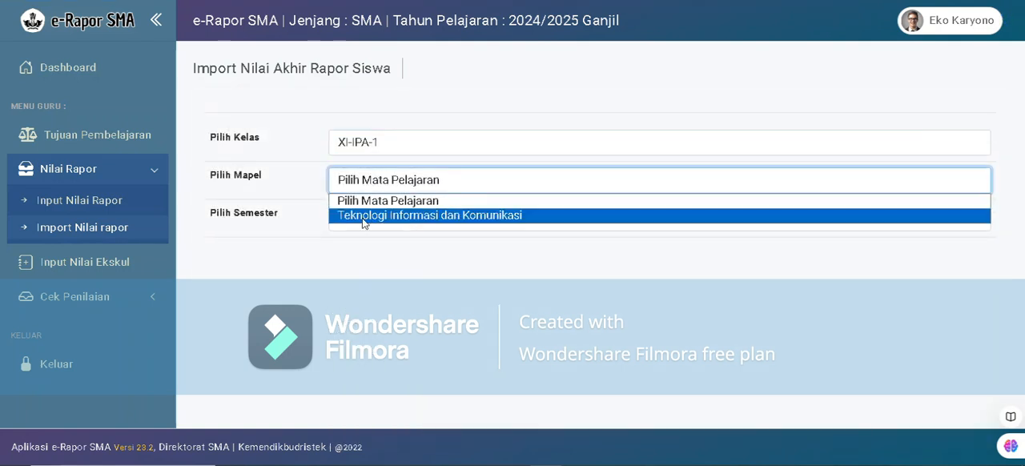
left_click(365, 216)
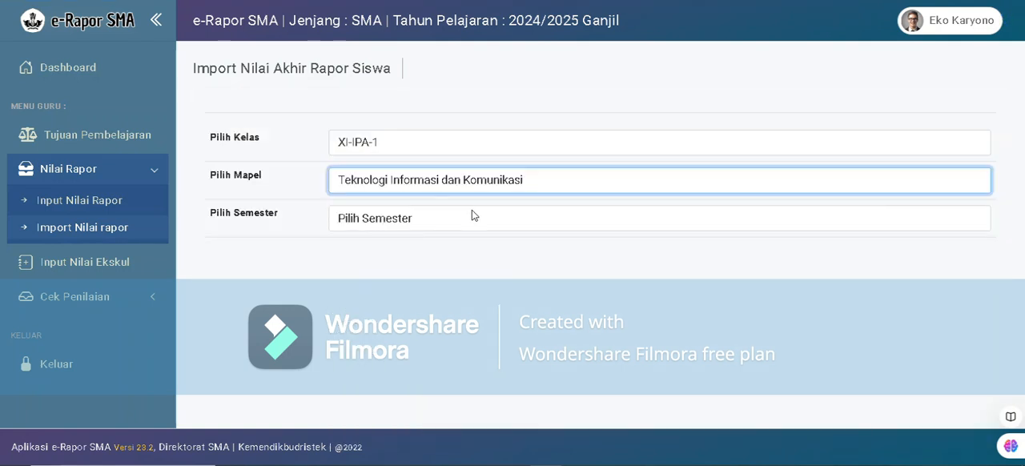
left_click(379, 224)
left_click(367, 252)
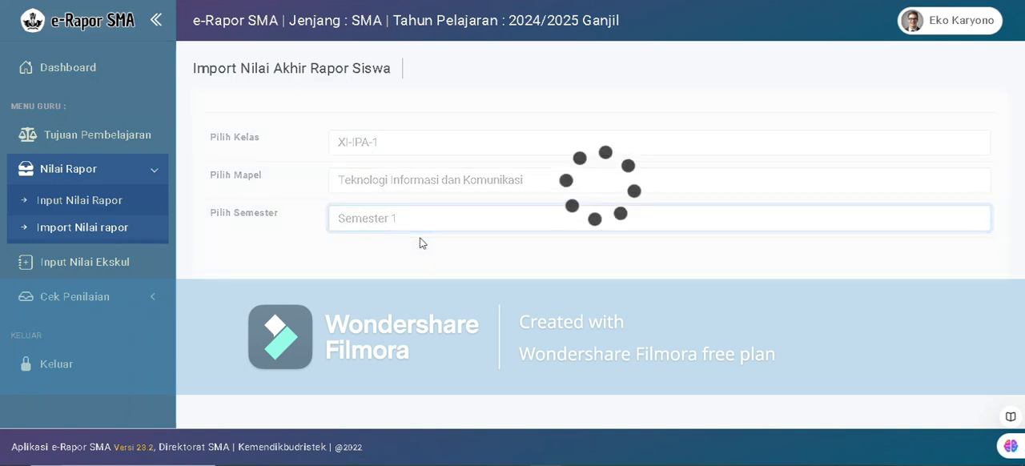
Download the class's grade import format, keep the blocked file, open it in Excel, and select the first student's Capaian Tertinggi cell.
scroll(385, 226, "down", 1)
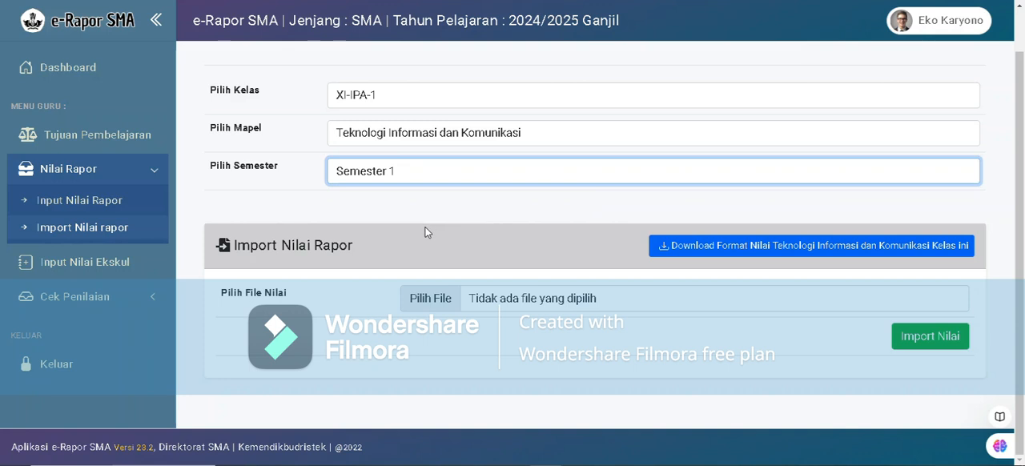
left_click(696, 252)
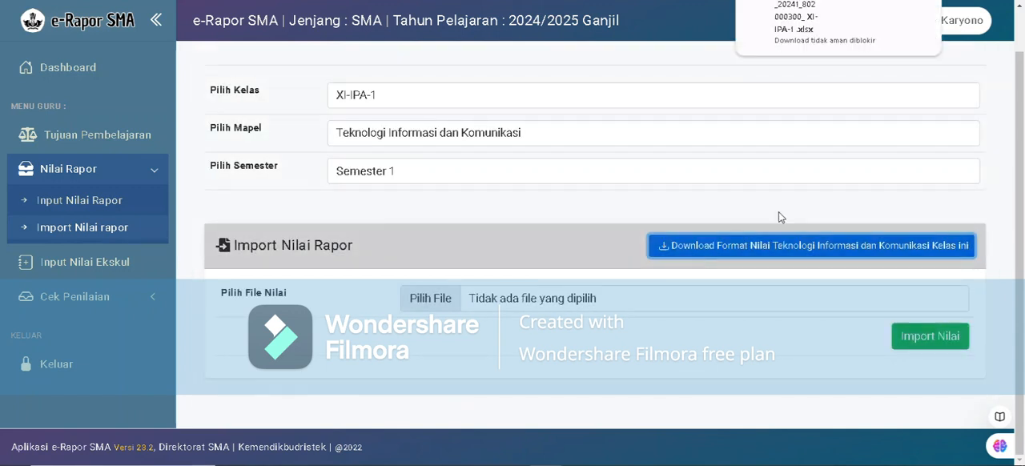
left_click(883, 1)
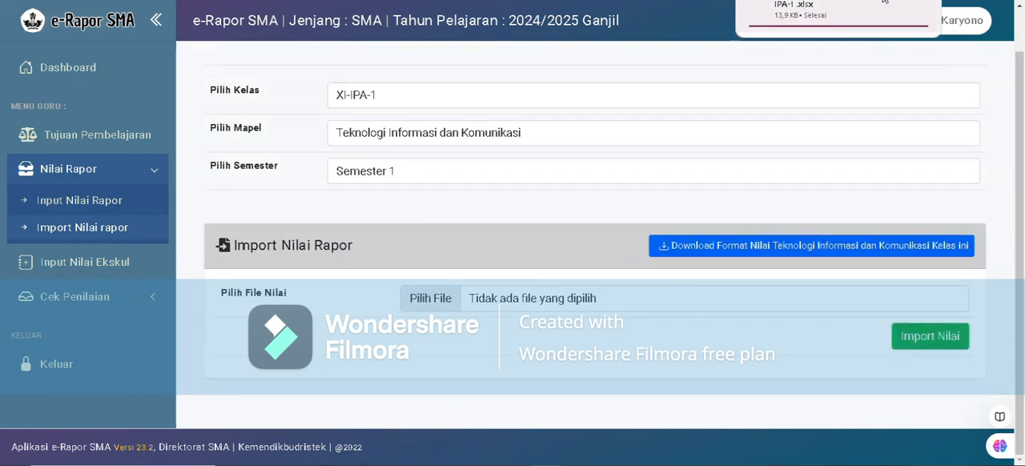
left_click(826, 10)
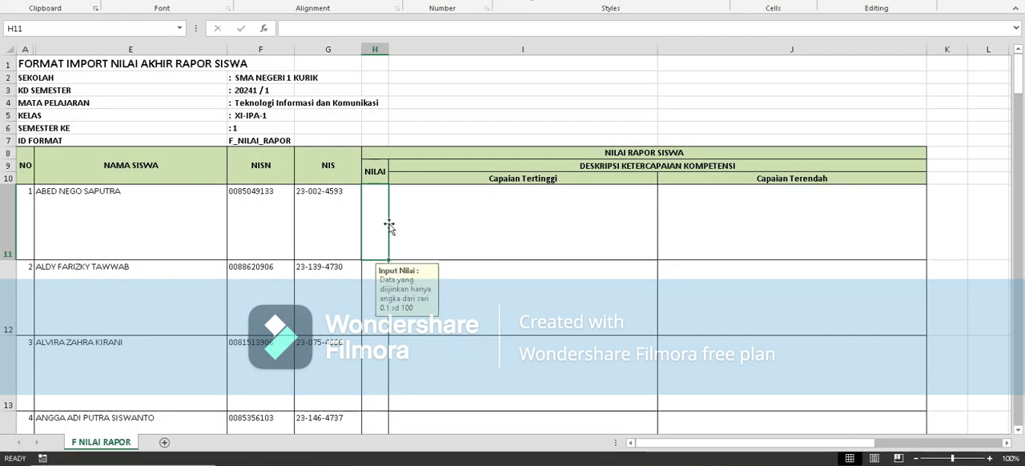
left_click(481, 217)
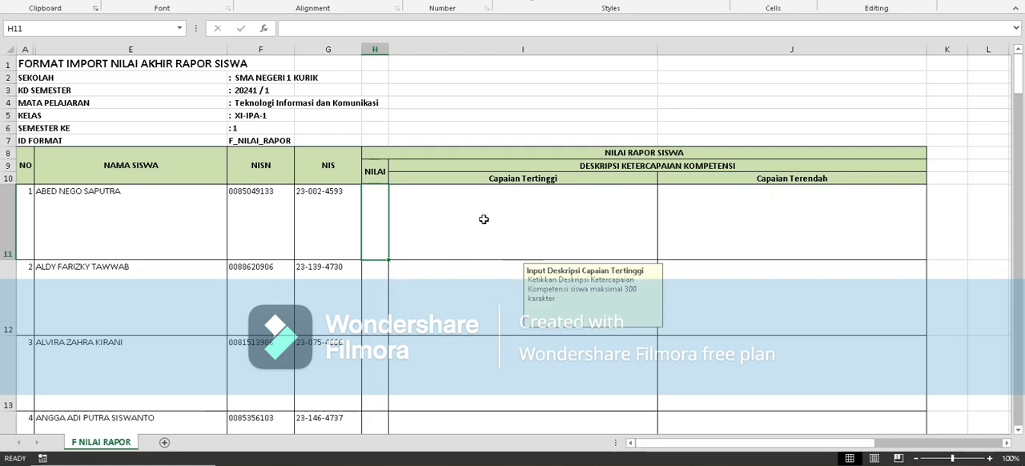
Check the first student's Capaian Tertinggi and Capaian Terendah description cells in the grade import format.
left_click(761, 225)
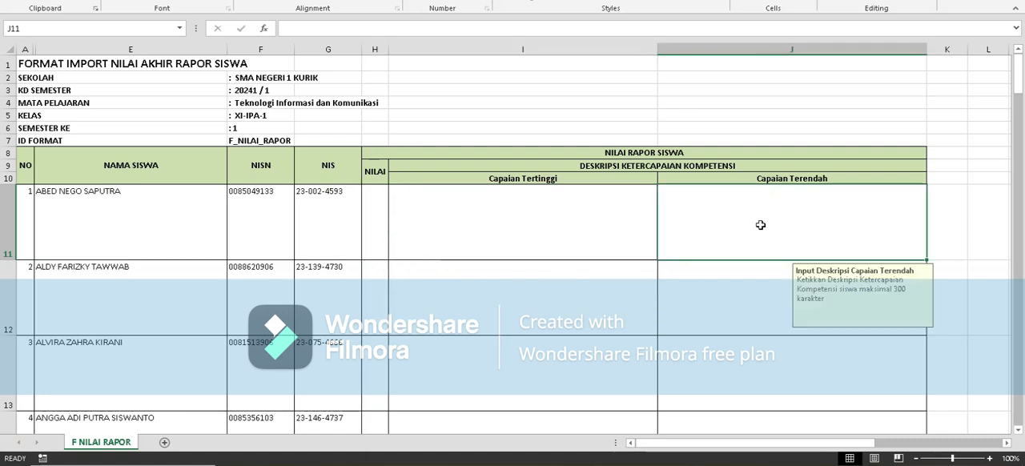
left_click(473, 224)
left_click(732, 215)
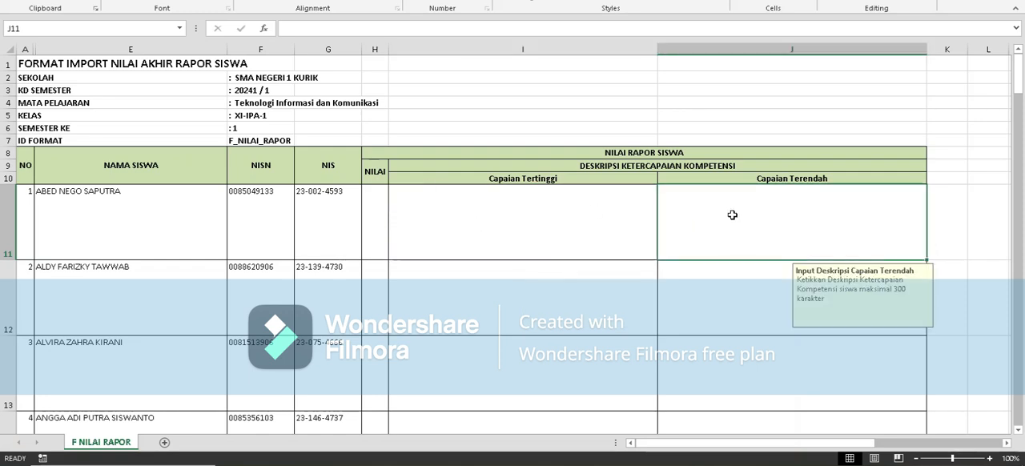
left_click(543, 235)
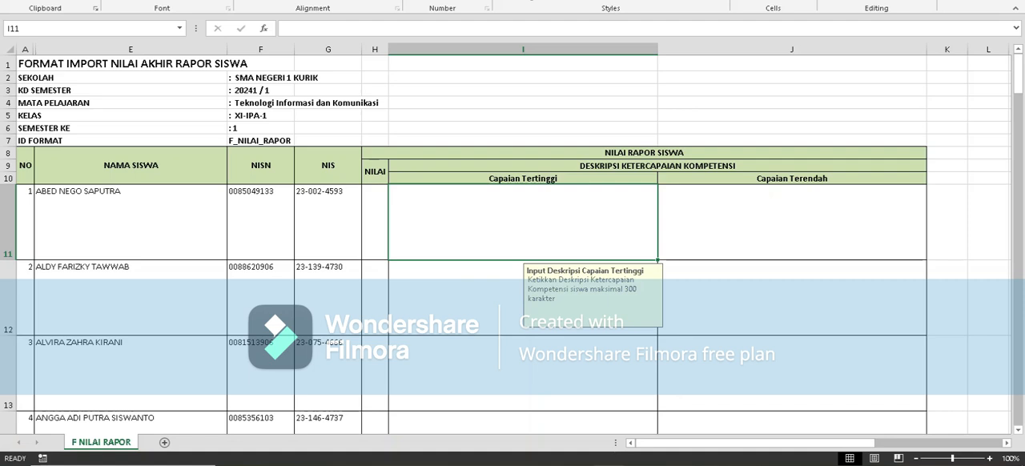
Switch to e-Rapor SMA, list the learning objectives for Teknologi Informasi dan Komunikasi, and review them.
left_click(547, 465)
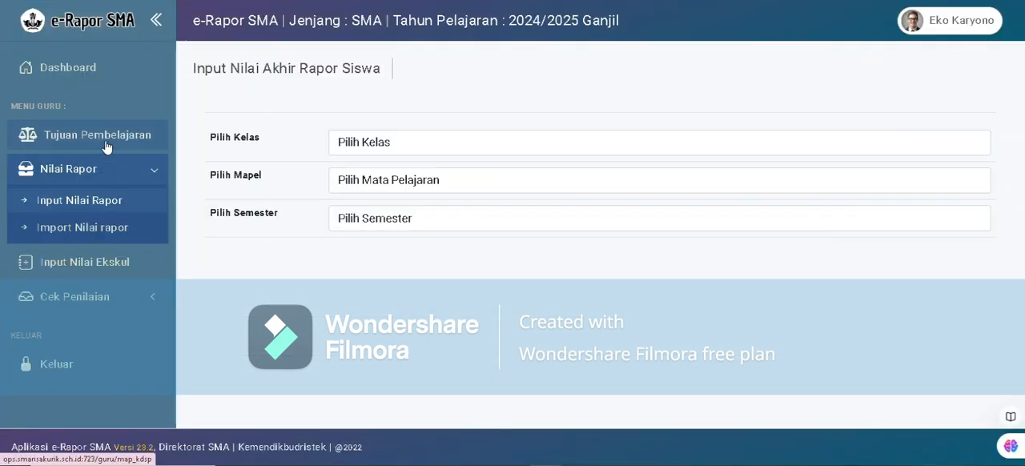
left_click(108, 141)
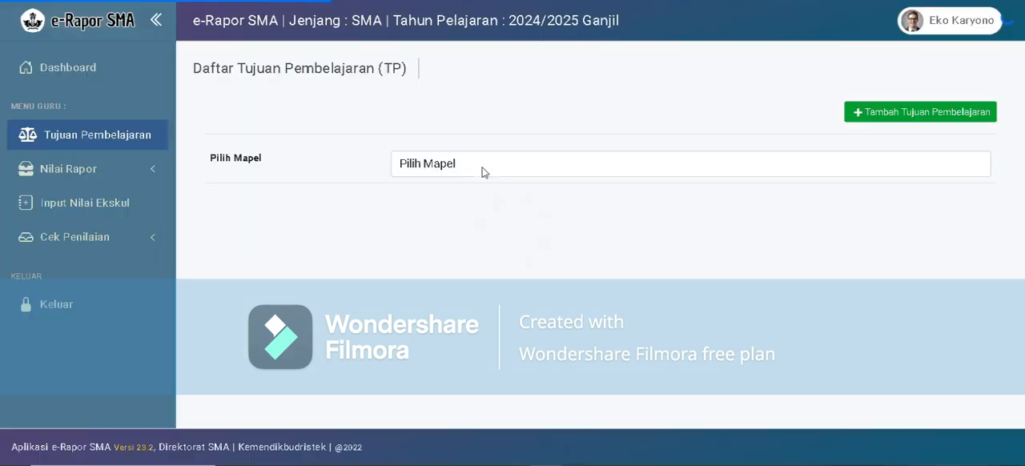
left_click(489, 172)
left_click(492, 211)
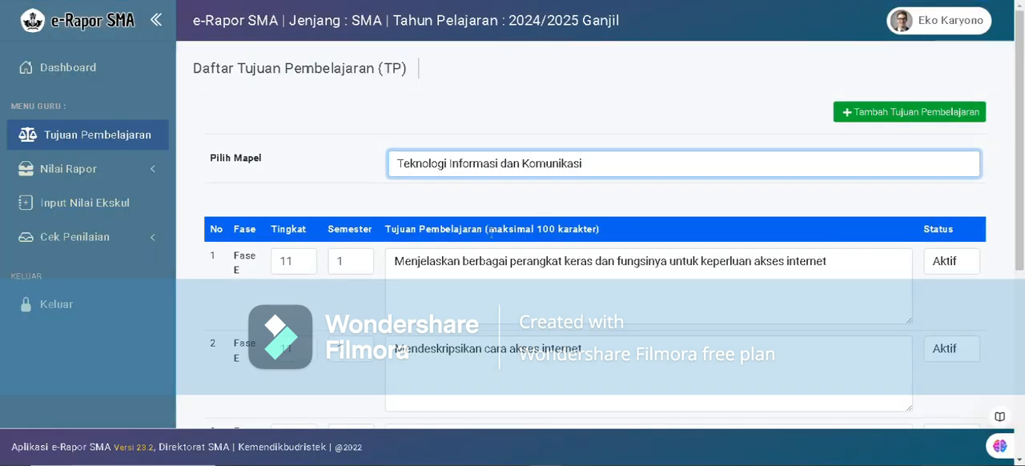
scroll(431, 188, "down", 3)
scroll(471, 135, "down", 2)
scroll(472, 135, "up", 3)
scroll(470, 227, "down", 2)
scroll(471, 183, "up", 2)
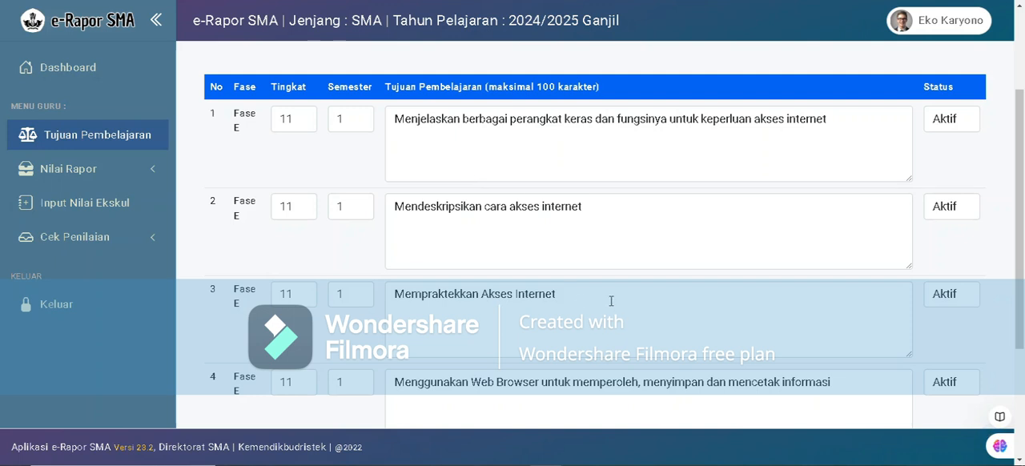
Switch to Generate_Deskripsi.xlsx and examine the first row's Capaian Tertinggi, Capaian Terendah and Nilai Rapor formulas and the student name, NISN and NIS columns.
mouse_move(576, 464)
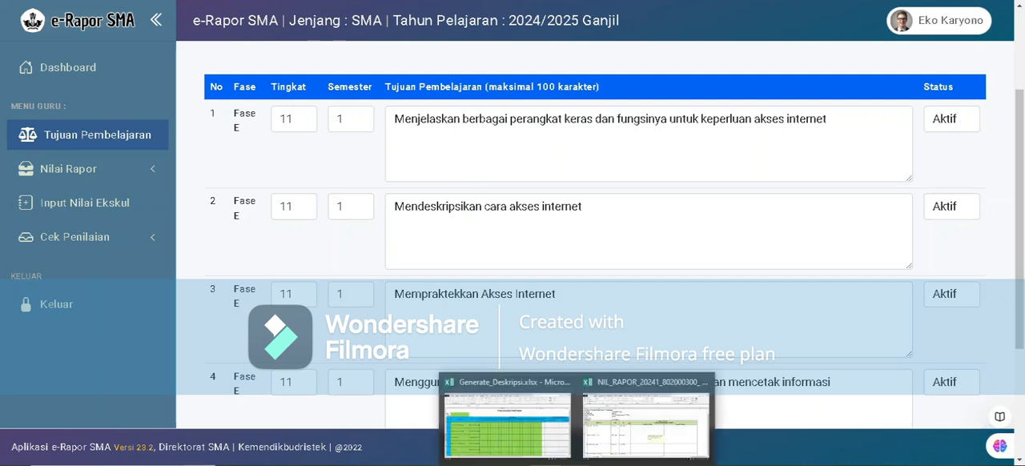
left_click(521, 433)
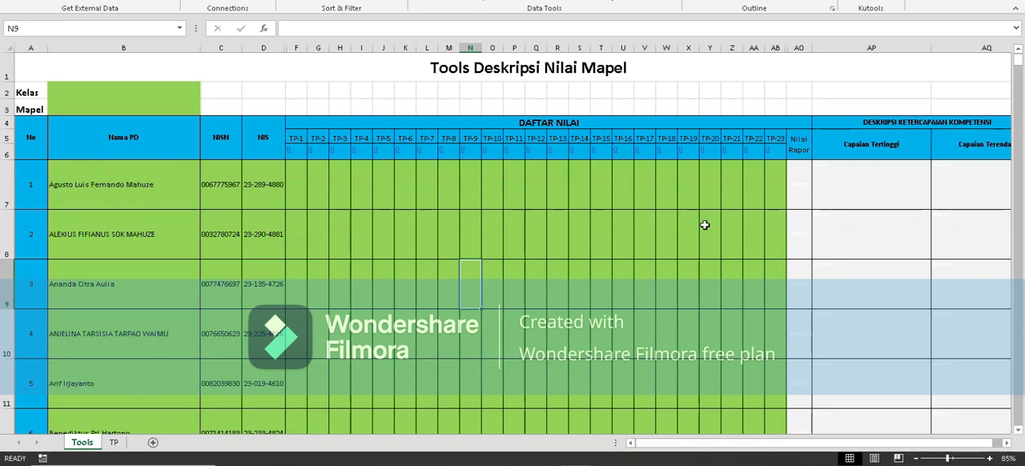
left_click(837, 190)
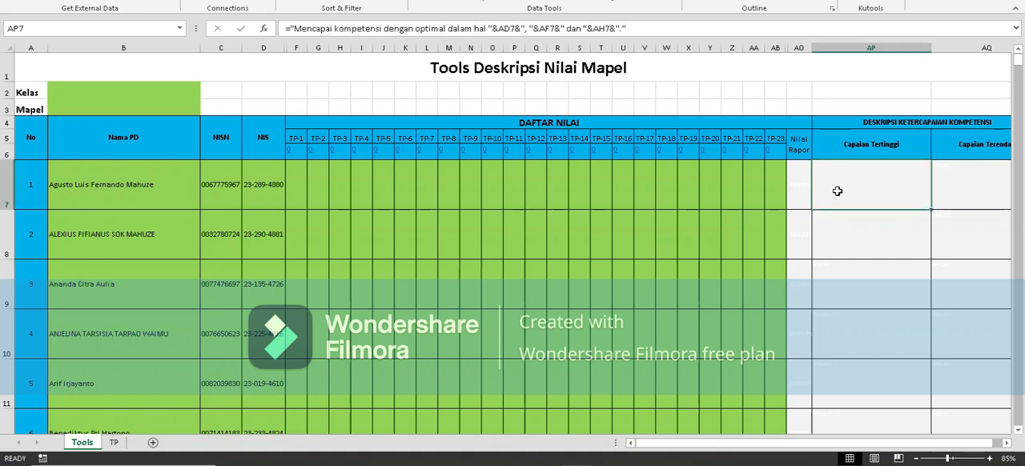
left_click(970, 176)
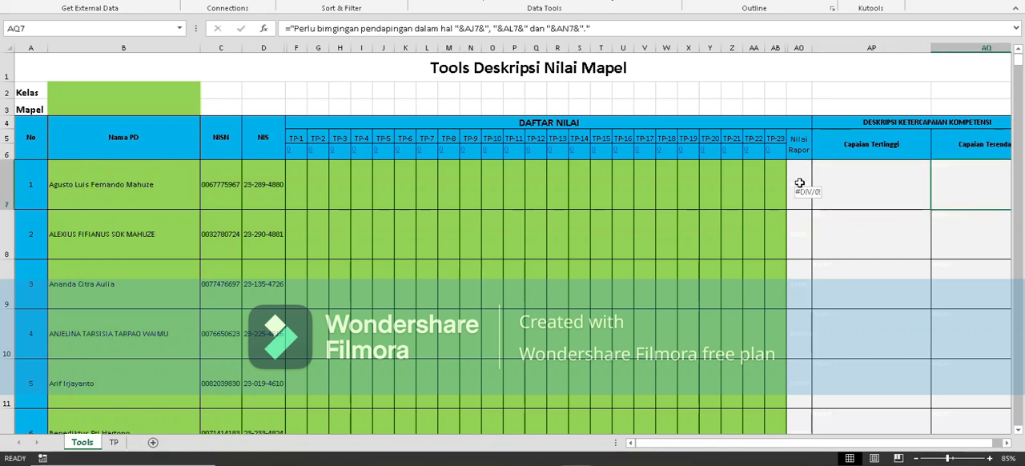
left_click(800, 183)
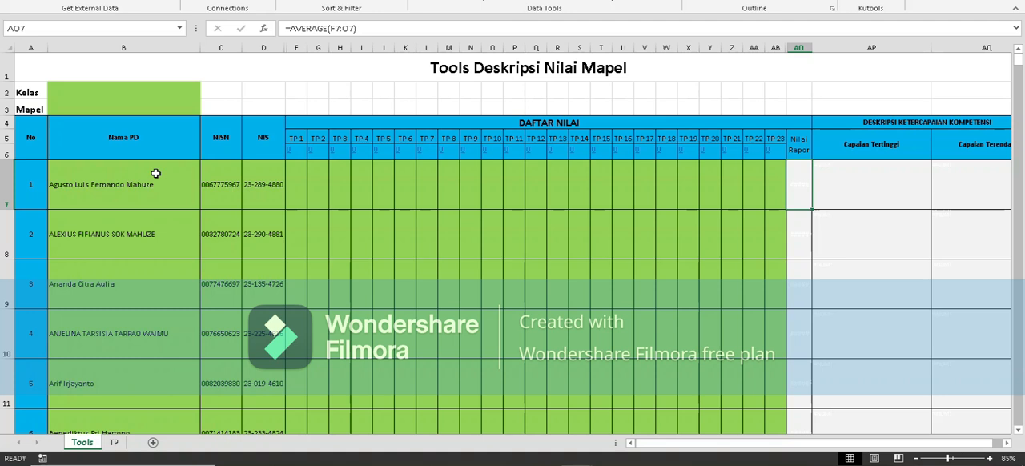
left_click_drag(135, 176, 253, 330)
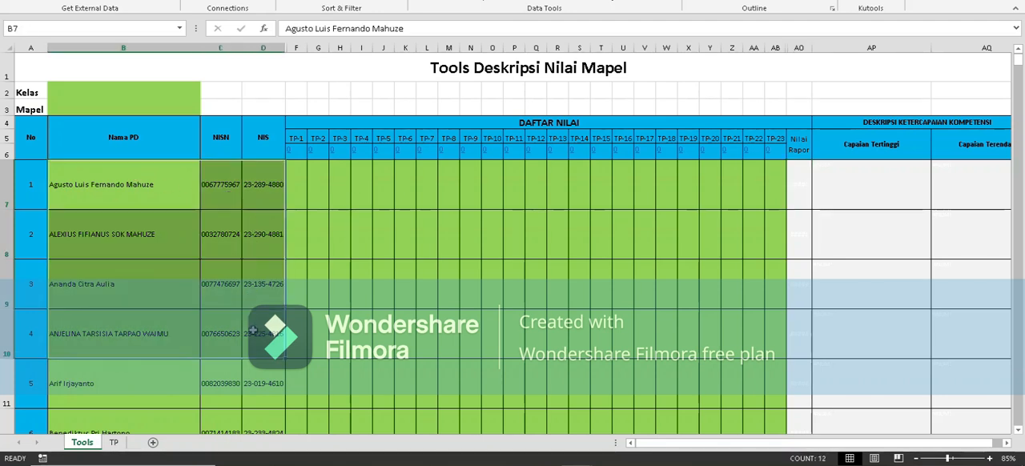
left_click(258, 201)
left_click(169, 190)
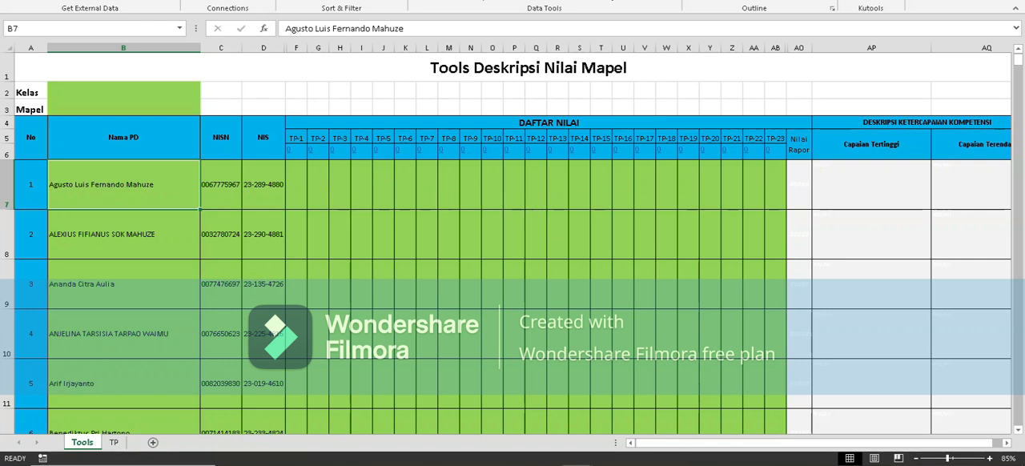
In the NIL_RAPOR import format workbook, copy the name, NISN and NIS of all students, from row 11 to row 46.
mouse_move(577, 463)
left_click(648, 420)
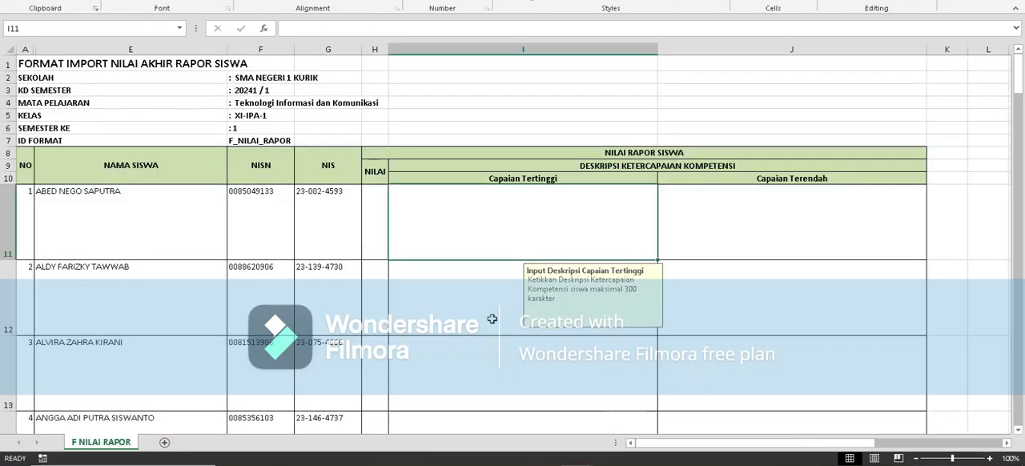
left_click(122, 217)
scroll(240, 232, "down", 1)
left_click_drag(166, 189, 315, 463)
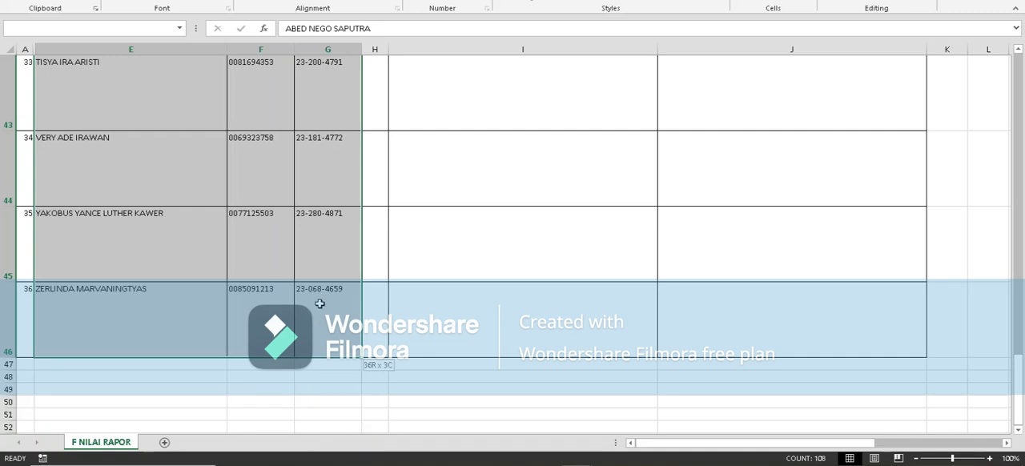
left_click_drag(320, 303, 320, 301)
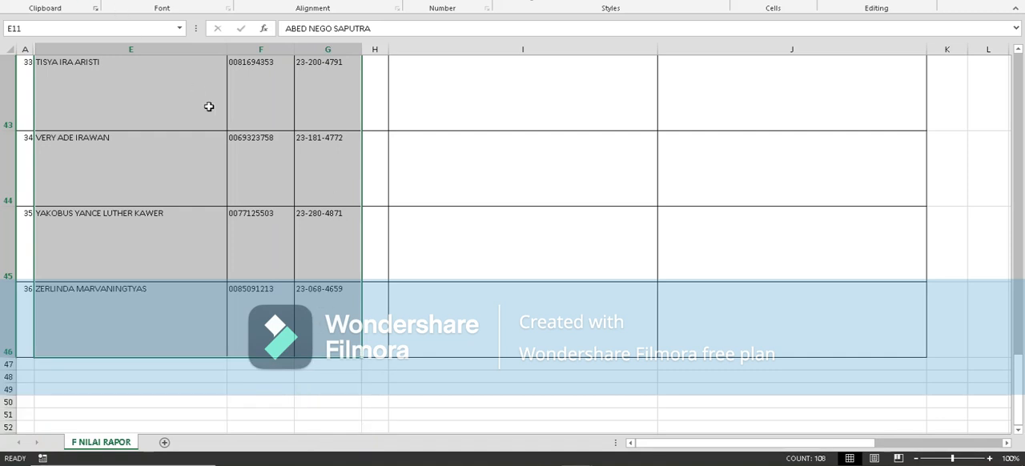
right_click(150, 86)
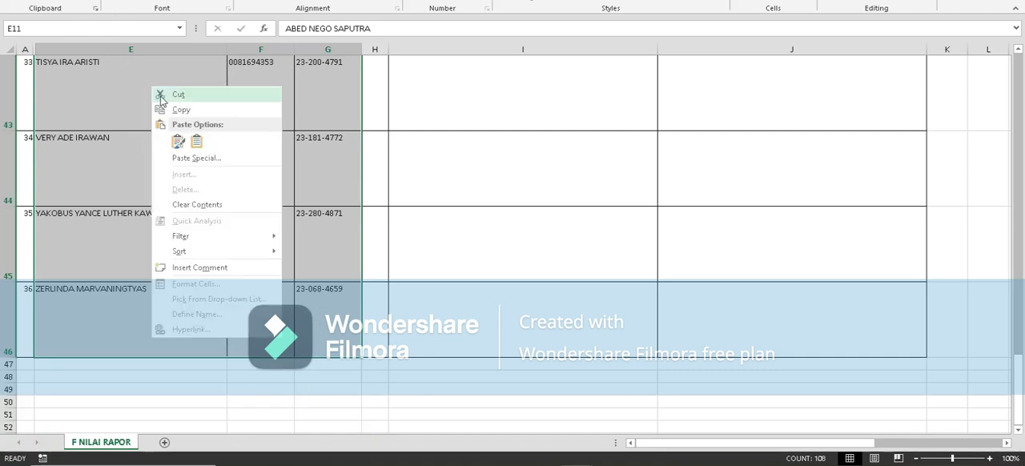
left_click(178, 107)
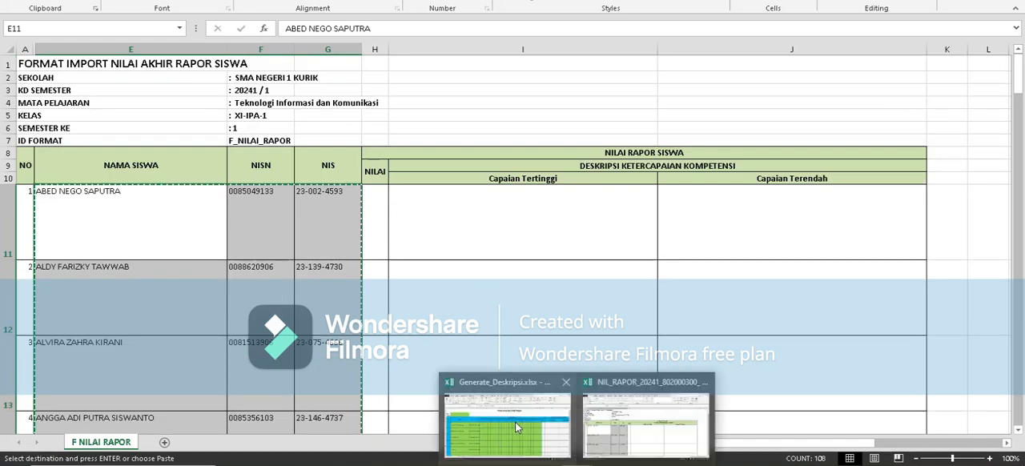
Paste the copied student data as values into the Tools sheet of Generate_Deskripsi.xlsx, starting at cell B7.
left_click(515, 422)
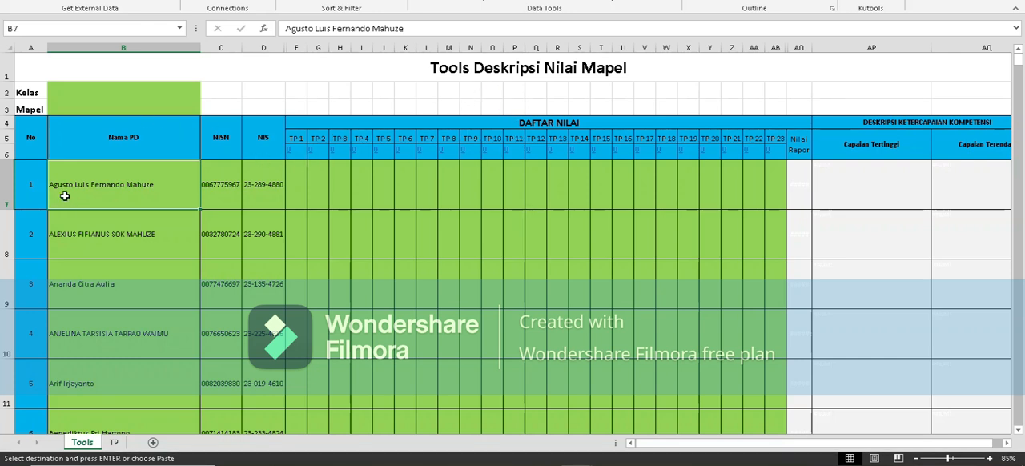
scroll(114, 195, "down", 13)
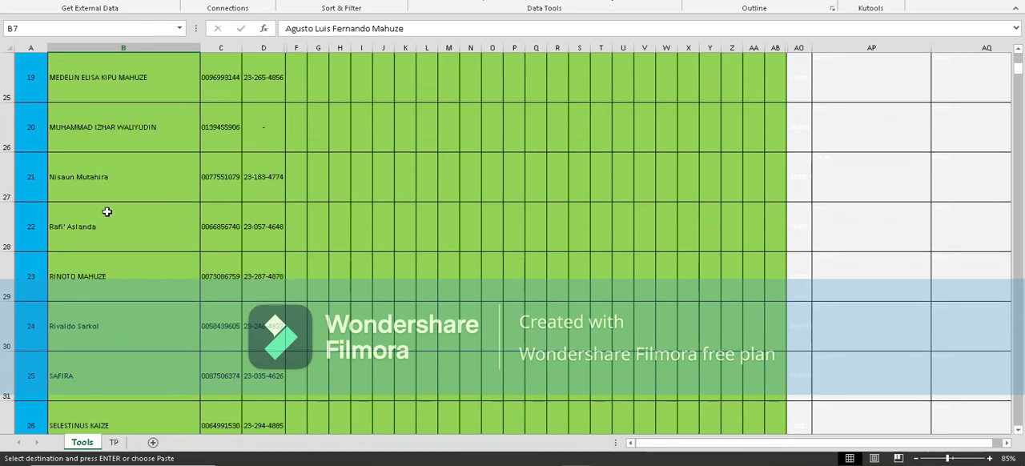
scroll(108, 204, "up", 13)
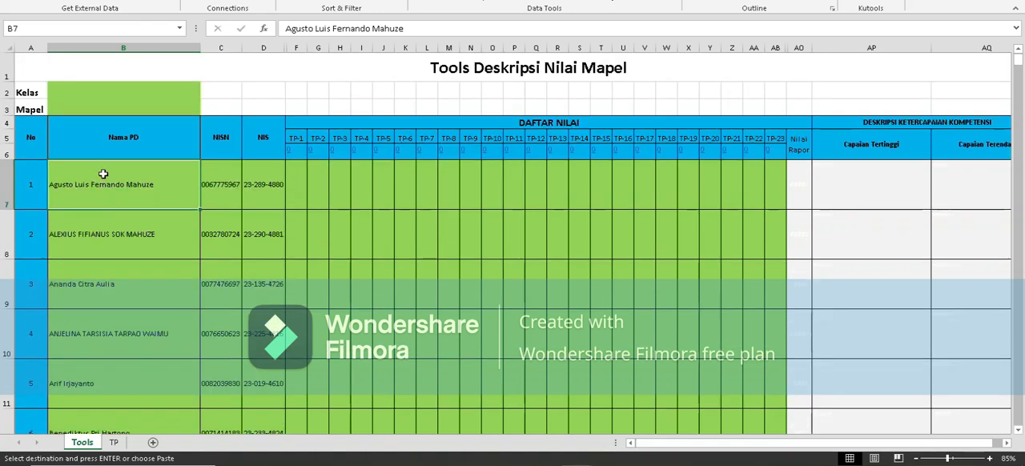
right_click(104, 174)
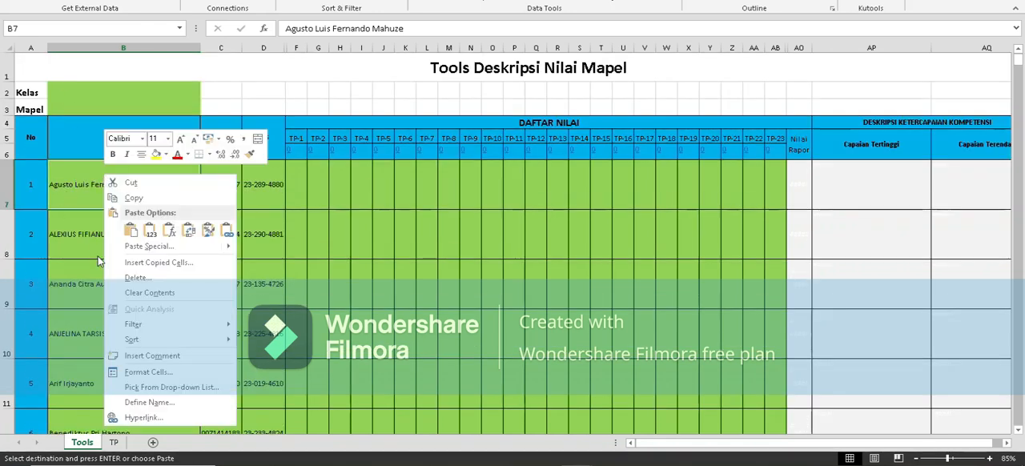
left_click(153, 232)
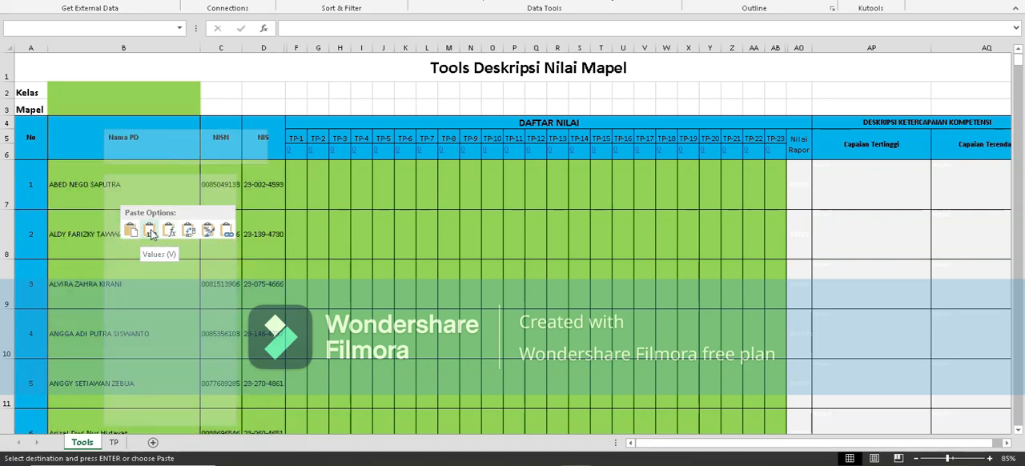
left_click(150, 230)
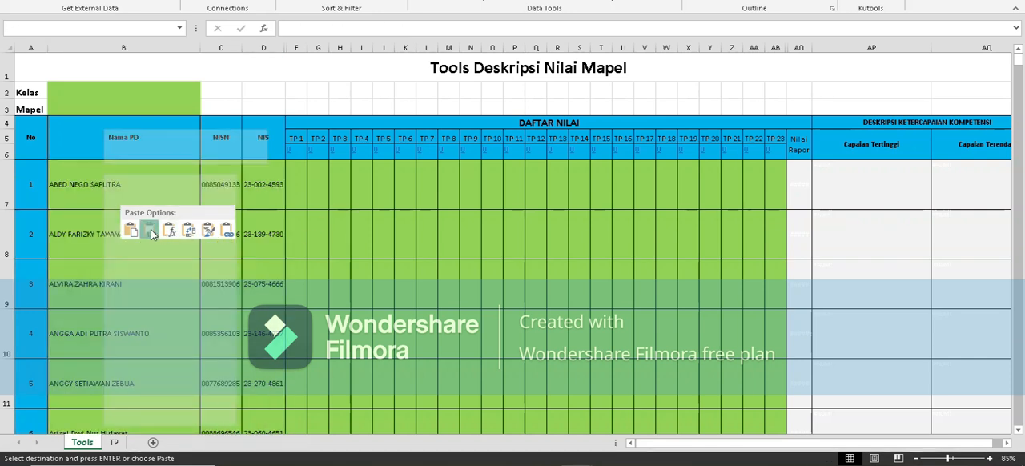
Compare the pasted student list in the Tools sheet with the import format, down to the last student.
scroll(213, 202, "down", 9)
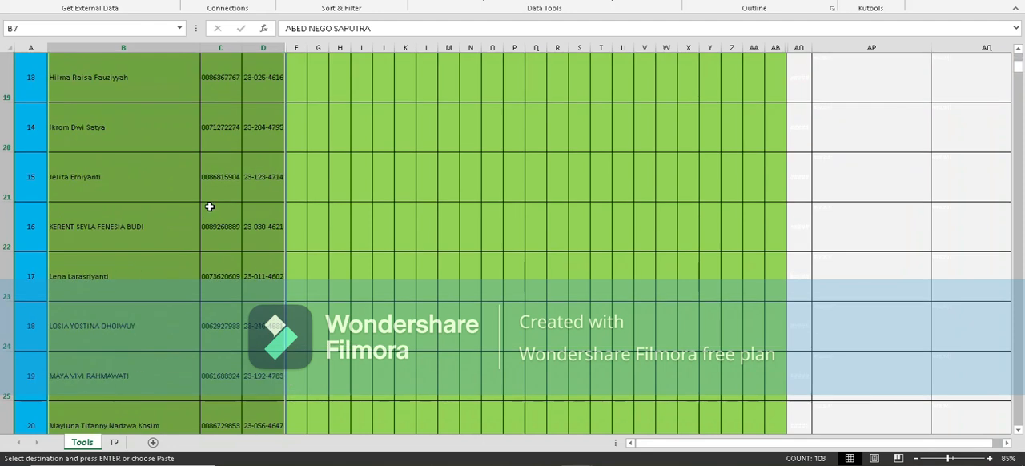
scroll(220, 210, "down", 2)
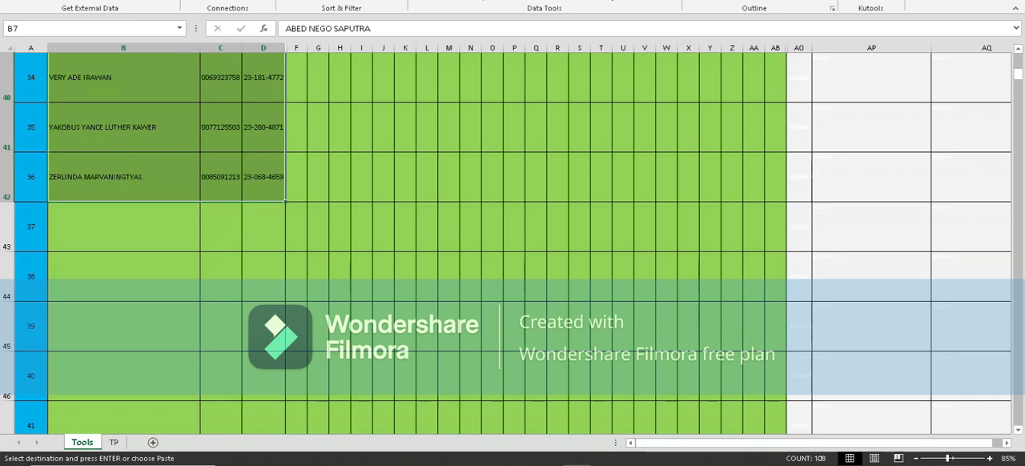
left_click(646, 449)
scroll(177, 270, "down", 5)
scroll(177, 269, "down", 10)
scroll(121, 256, "up", 3)
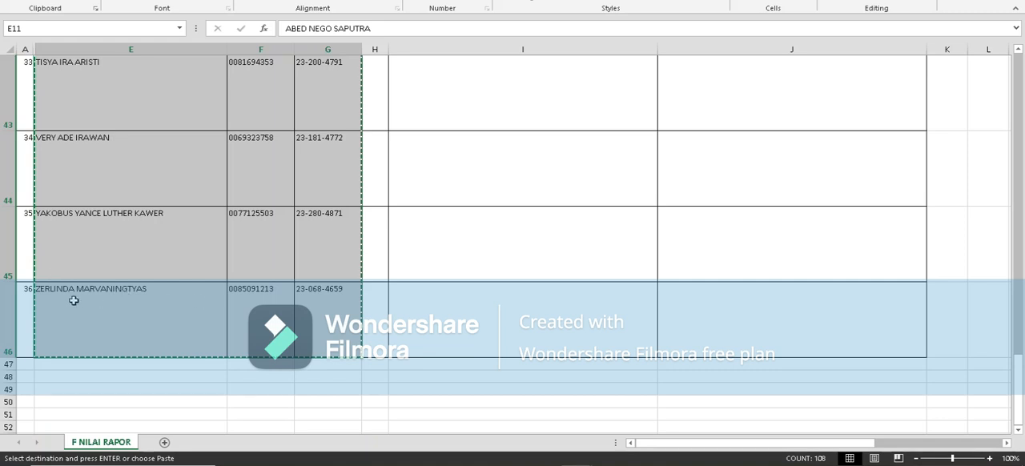
left_click(541, 441)
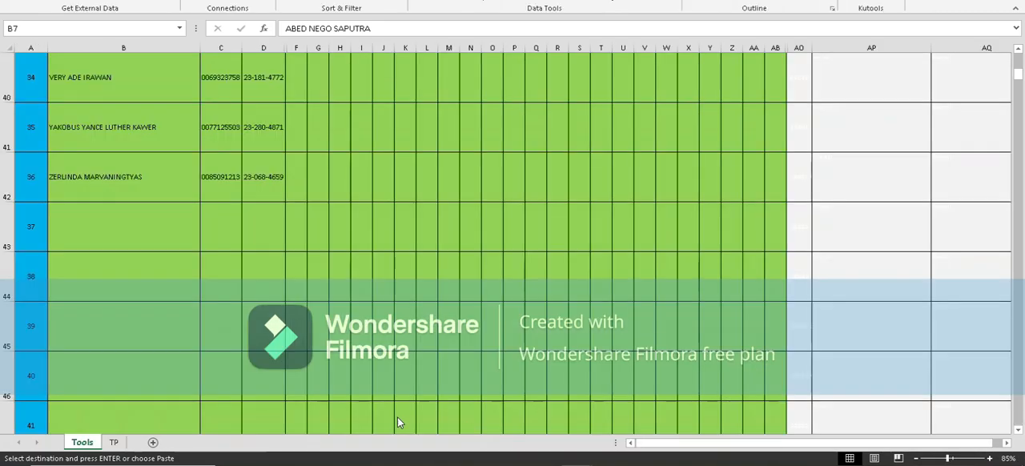
key("ctrl+v")
scroll(200, 197, "up", 11)
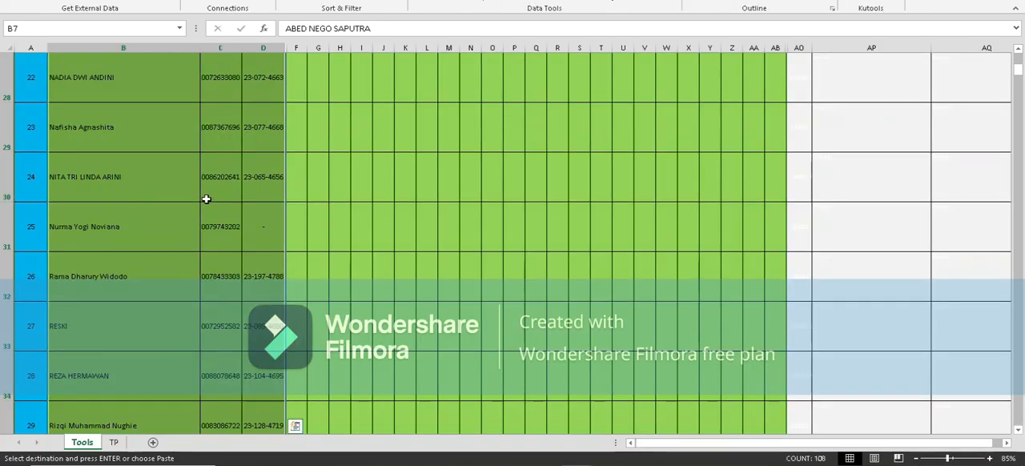
scroll(206, 199, "up", 2)
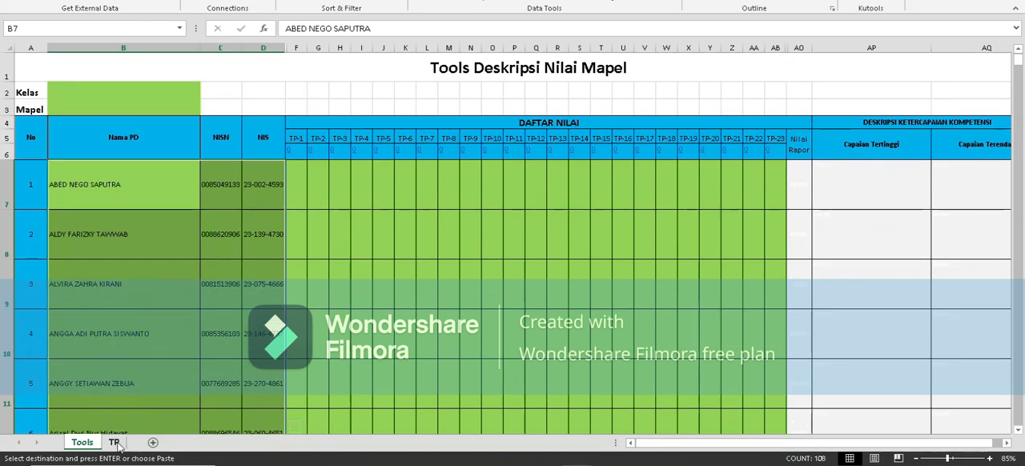
Open the TP sheet of Generate_Deskripsi.xlsx and select the first Tujuan Pembelajaran cell, B2.
left_click(115, 443)
left_click(257, 76)
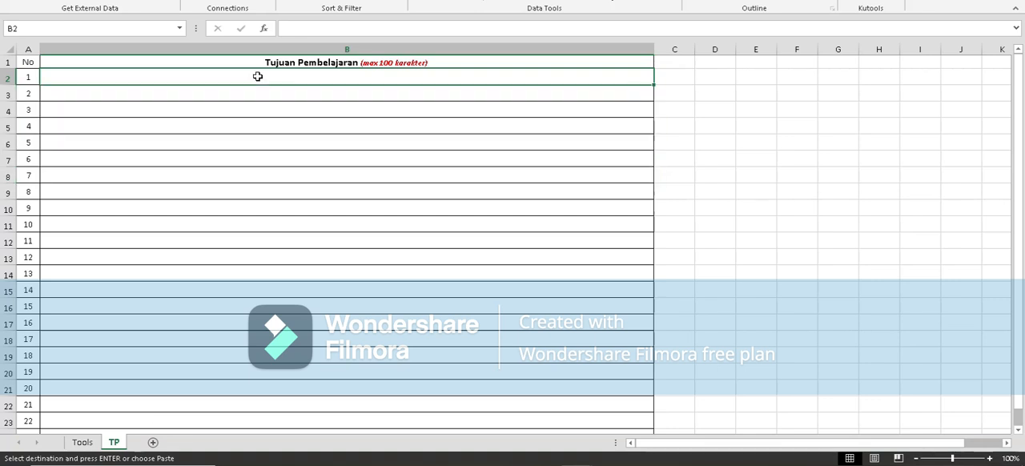
left_click_drag(258, 76, 260, 193)
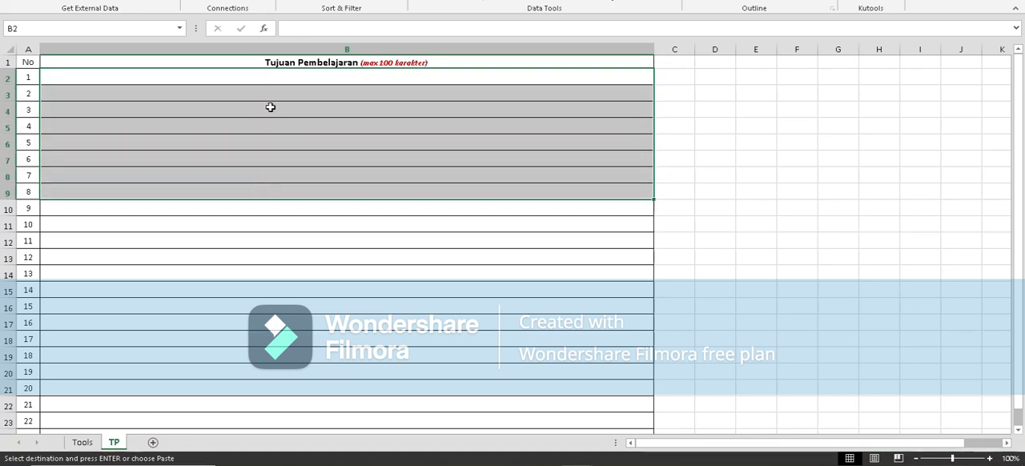
left_click(275, 79)
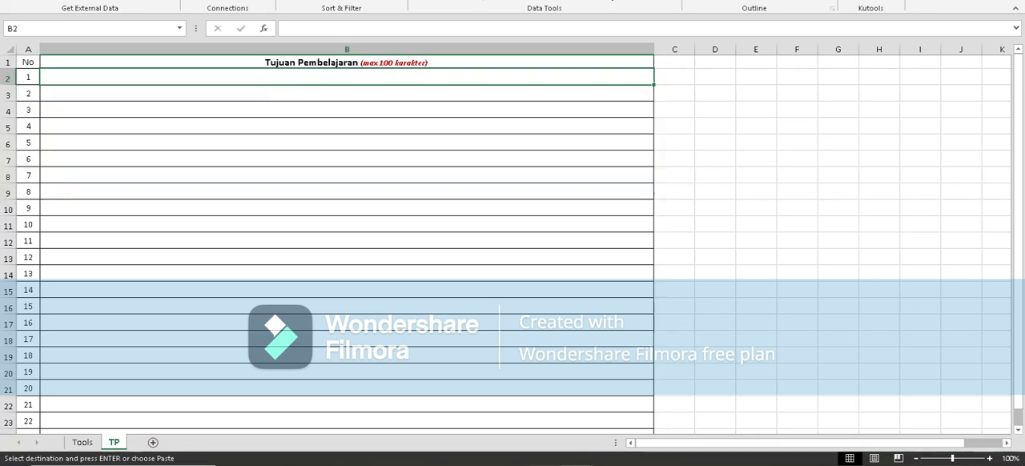
View the first Tujuan Pembelajaran in e-Rapor SMA and select the five Kompetensi Dasar items in the Word document.
left_click(550, 465)
left_click_drag(392, 119, 852, 146)
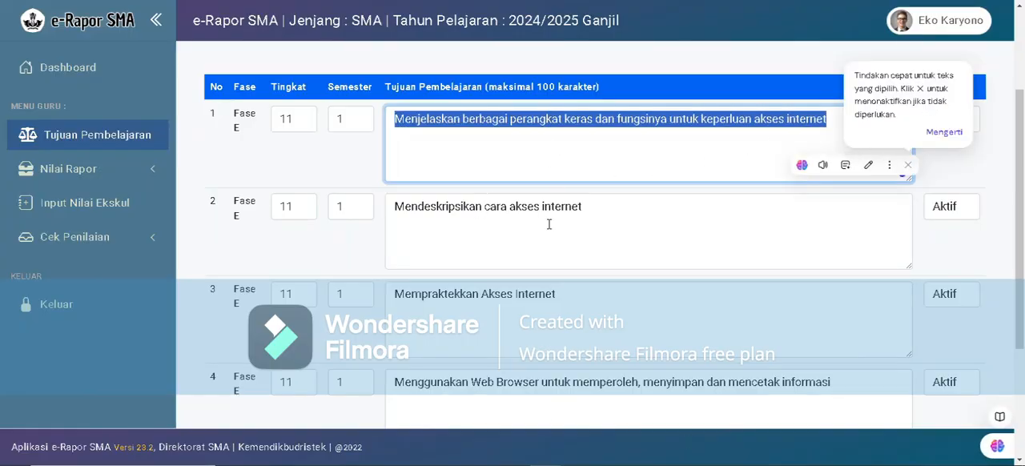
left_click(489, 163)
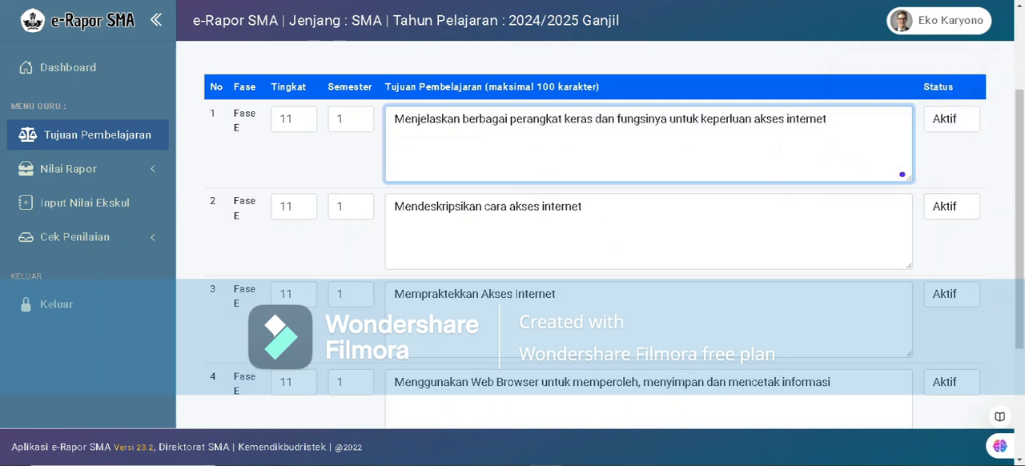
left_click(639, 463)
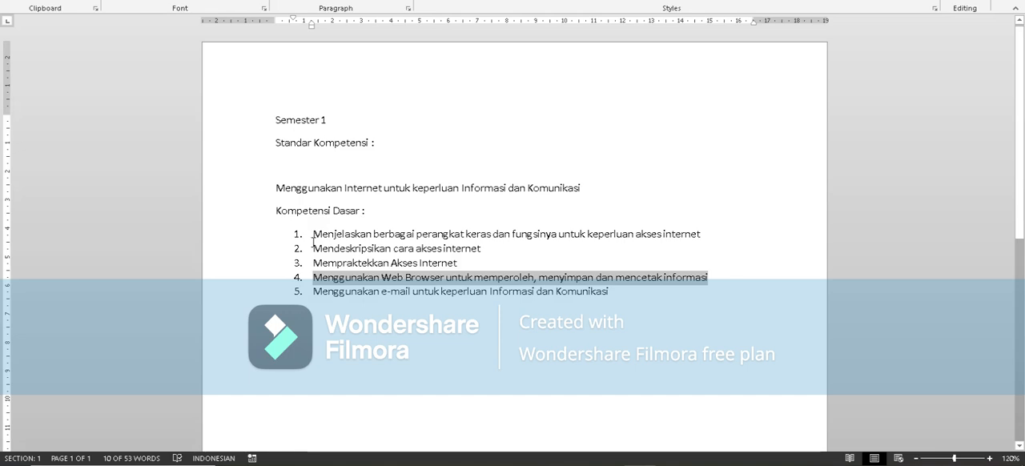
left_click_drag(312, 234, 614, 293)
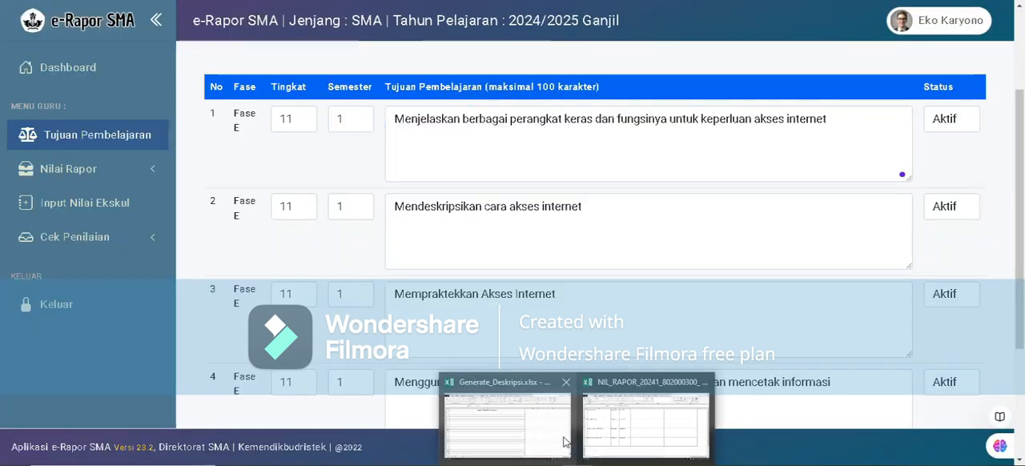
Look over the student rows of the NIL_RAPOR import format and return to the TP sheet of Generate_Deskripsi.xlsx.
left_click(526, 429)
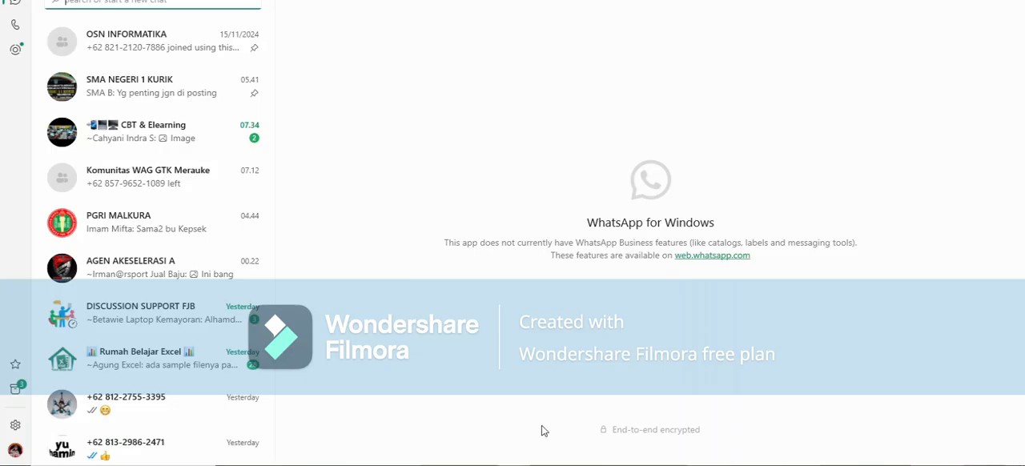
mouse_move(578, 465)
left_click(605, 412)
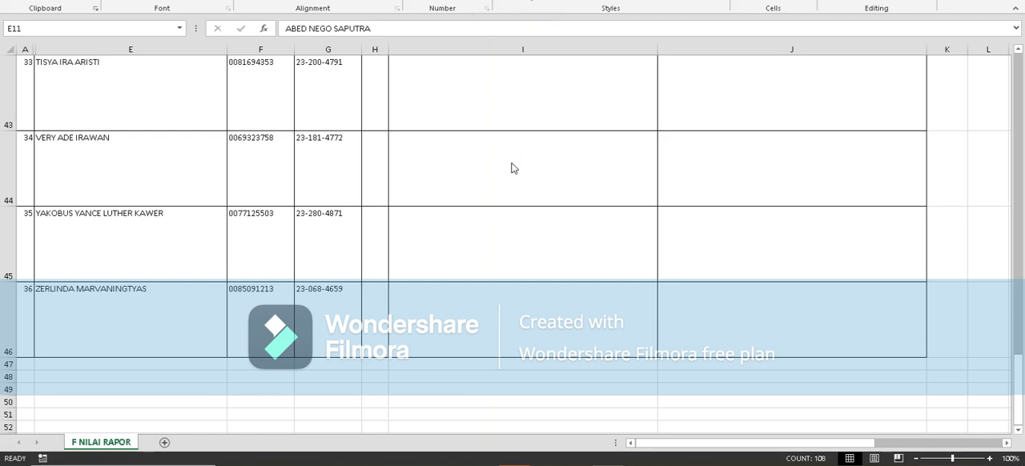
scroll(590, 160, "up", 14)
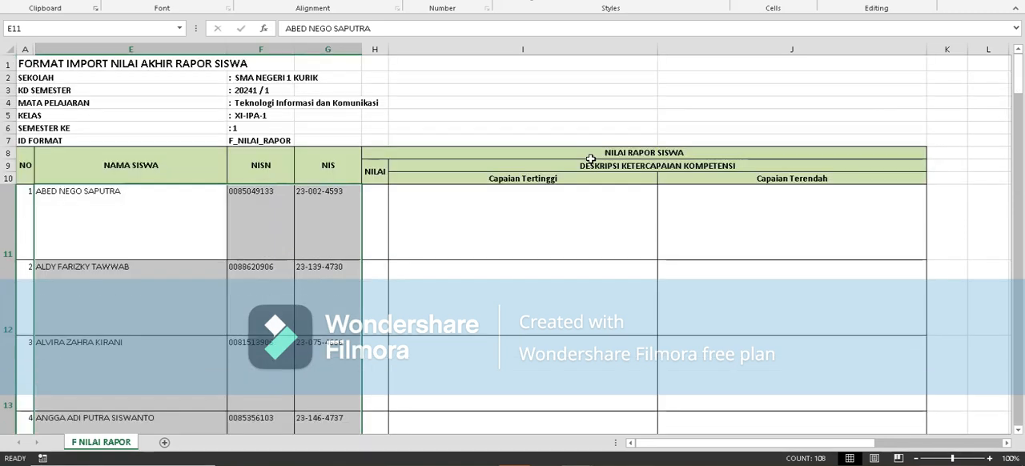
scroll(590, 161, "down", 2)
scroll(590, 160, "up", 1)
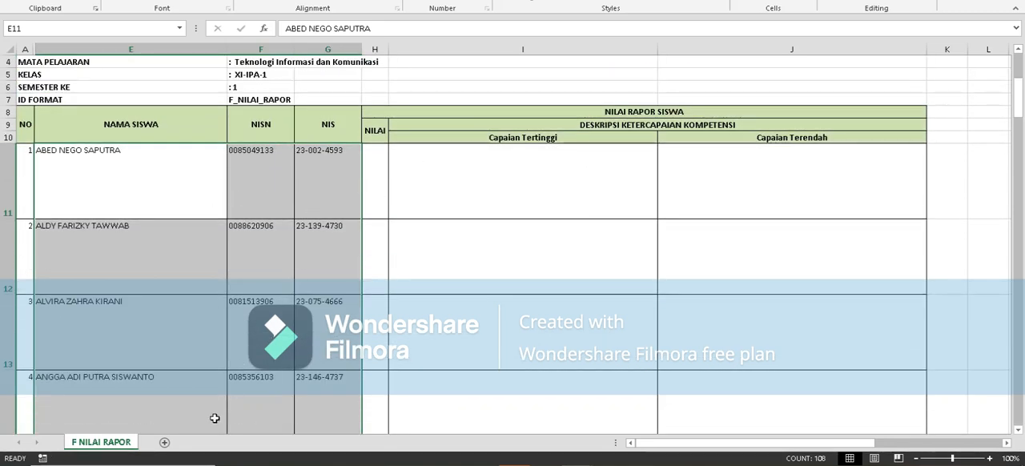
left_click(572, 464)
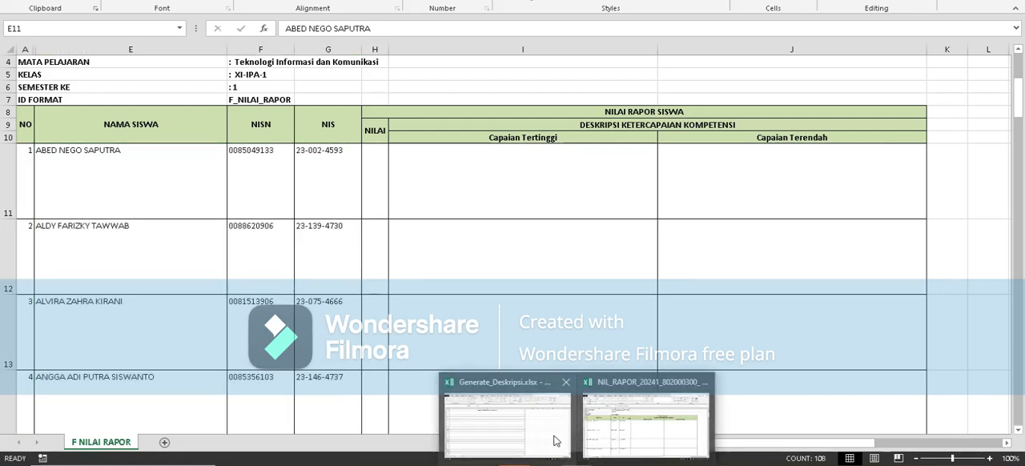
left_click(557, 441)
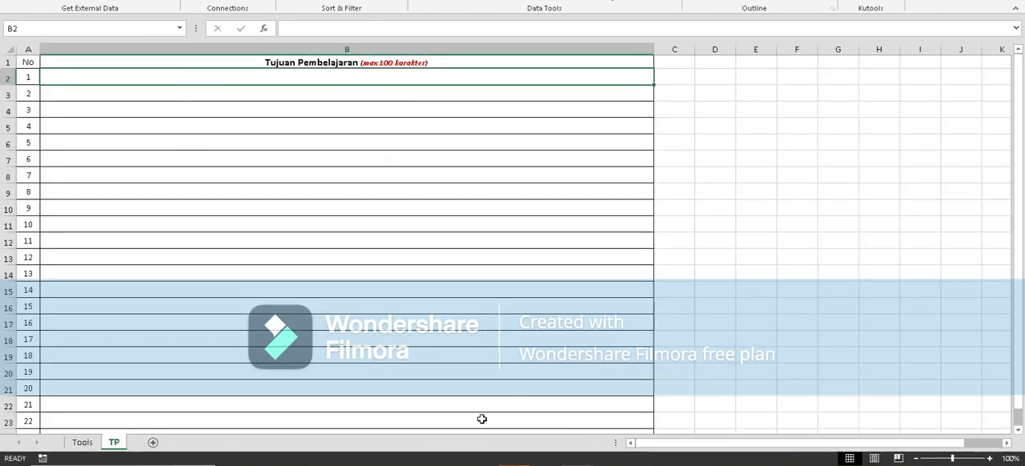
Copy the five selected Kompetensi Dasar items from Word into the TP sheet from cell B2, matching the destination formatting.
left_click(644, 464)
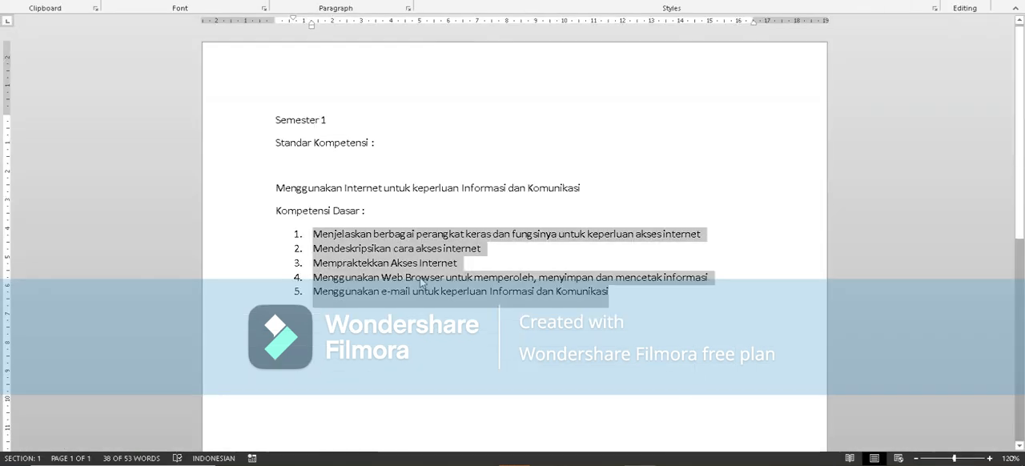
right_click(413, 273)
left_click(460, 57)
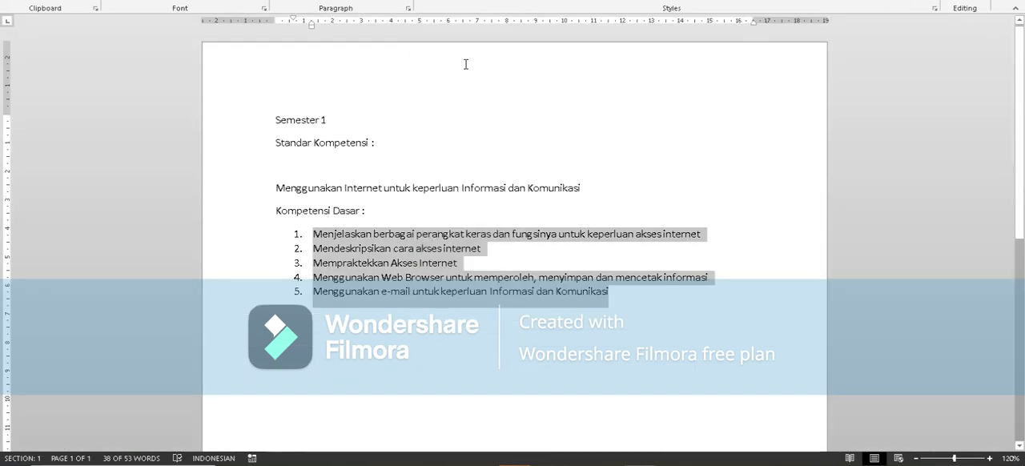
left_click(557, 464)
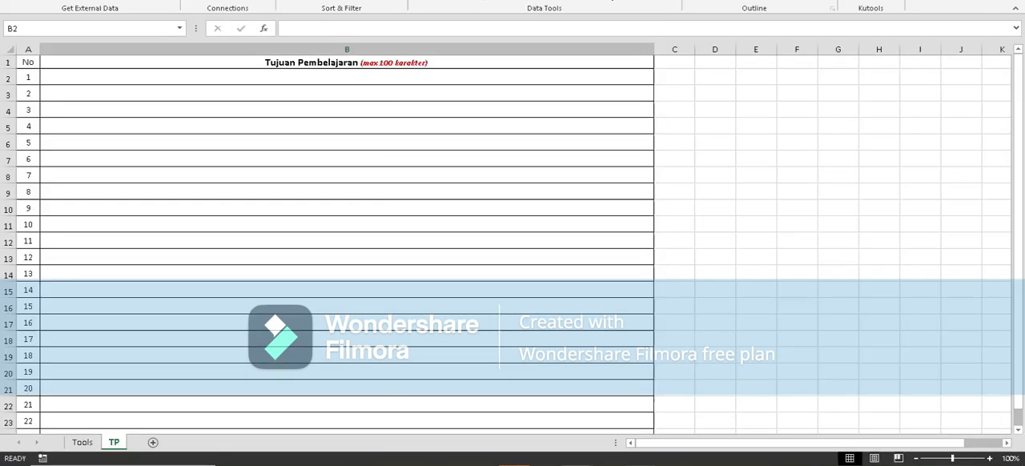
right_click(73, 76)
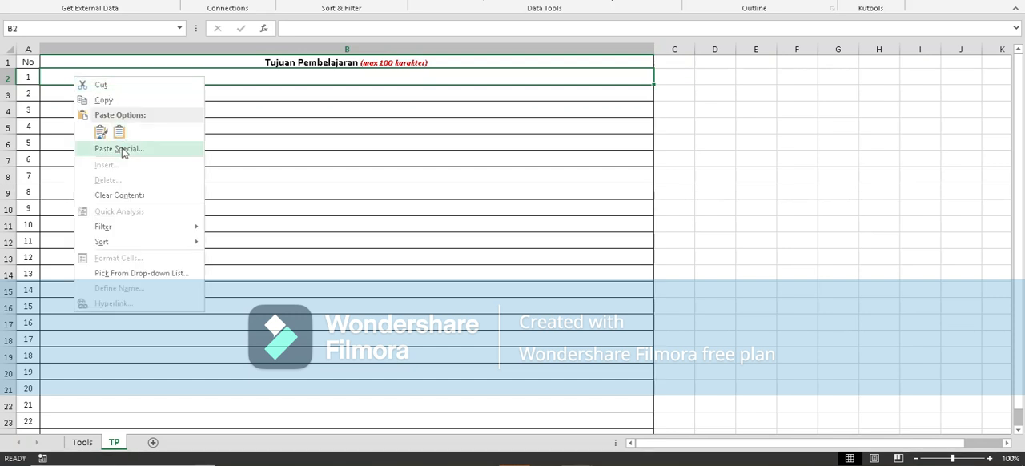
left_click(119, 133)
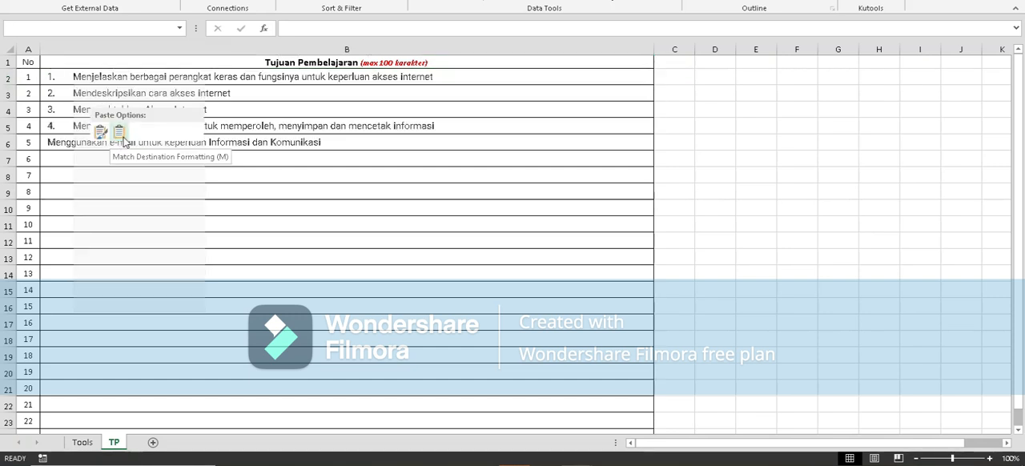
Remove the leading list numbers and spacing from the first two learning objectives, in cells B2 and B3.
left_click(73, 76)
double_click(73, 76)
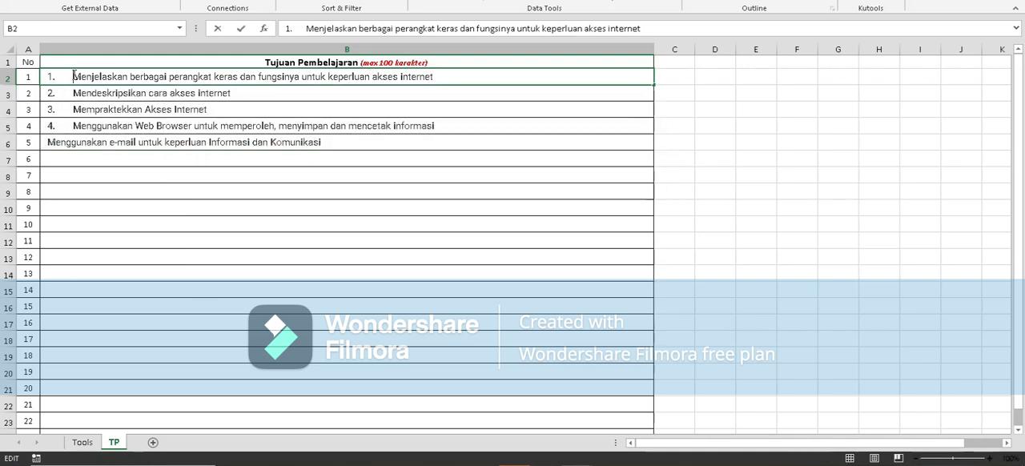
key("BackSpace")
key("BackSpace")
key("BackSpace")
double_click(73, 93)
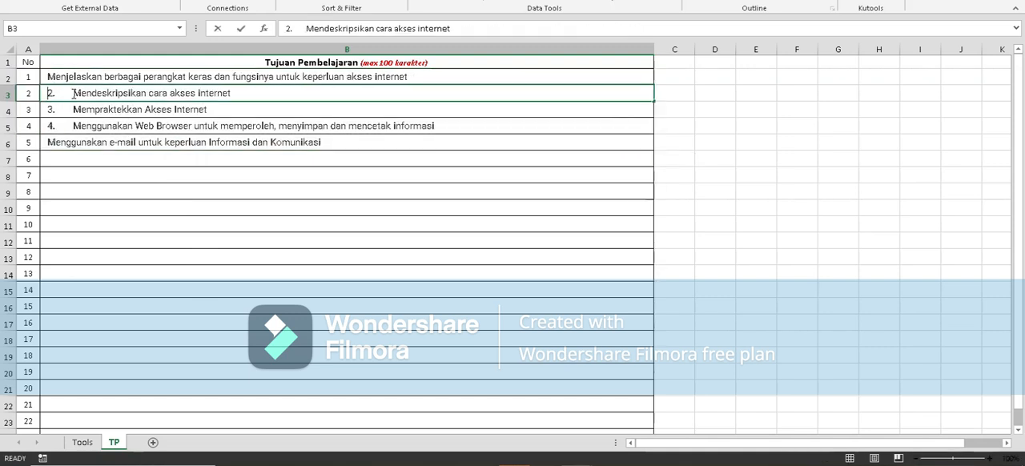
key("BackSpace")
key("BackSpace")
key("BackSpace")
Remove the leading list numbers and spacing from the third and fourth learning objectives, in cells B4 and B5.
double_click(73, 109)
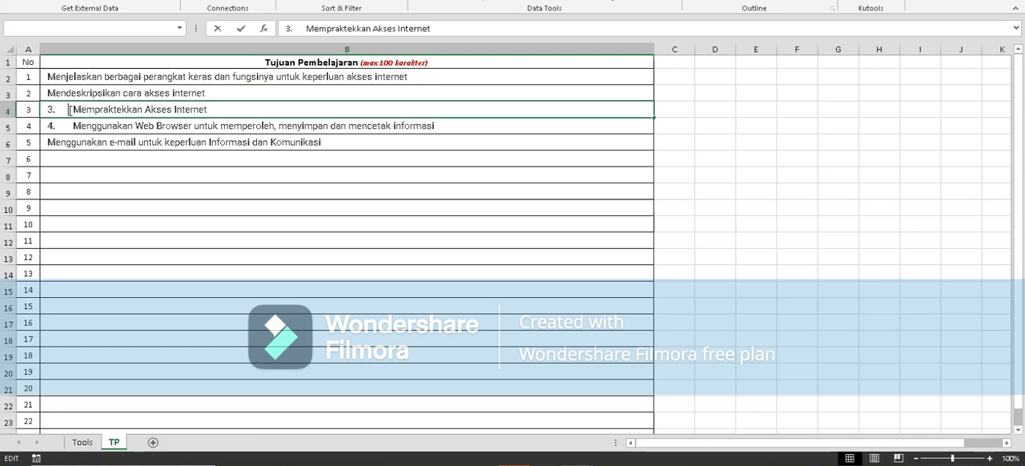
key("BackSpace")
key("BackSpace")
key("BackSpace")
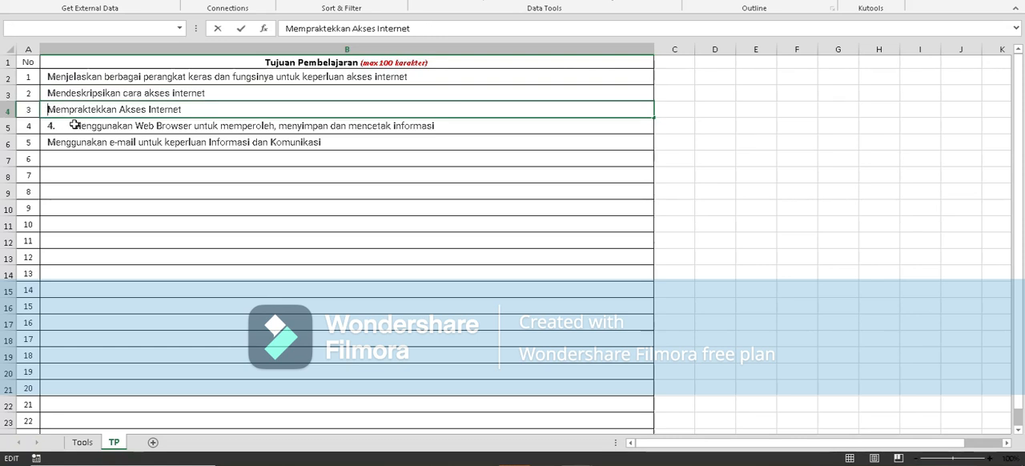
left_click(72, 125)
double_click(72, 125)
key("BackSpace")
key("BackSpace")
key("BackSpace")
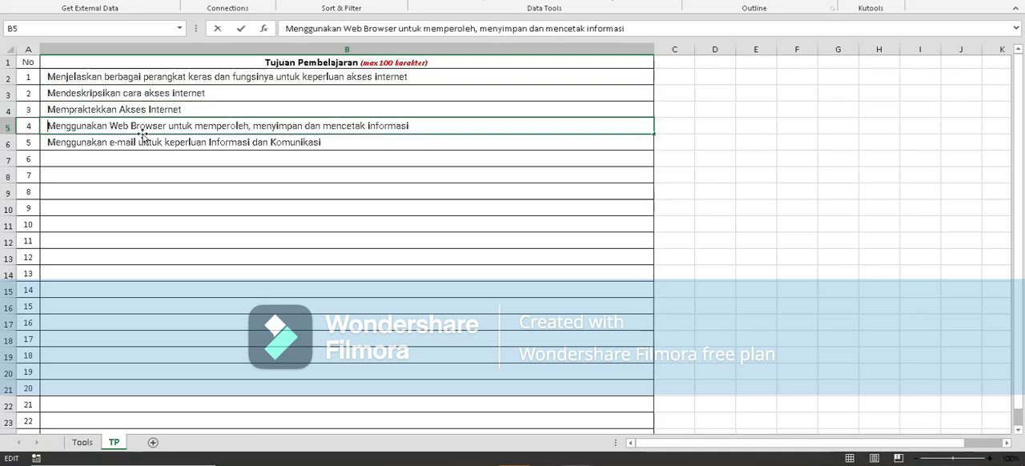
left_click(152, 144)
Compare the five learning objectives in B2:B6 of the TP sheet with the Tujuan Pembelajaran list in e-Rapor SMA.
left_click_drag(142, 80, 139, 145)
left_click_drag(149, 76, 166, 142)
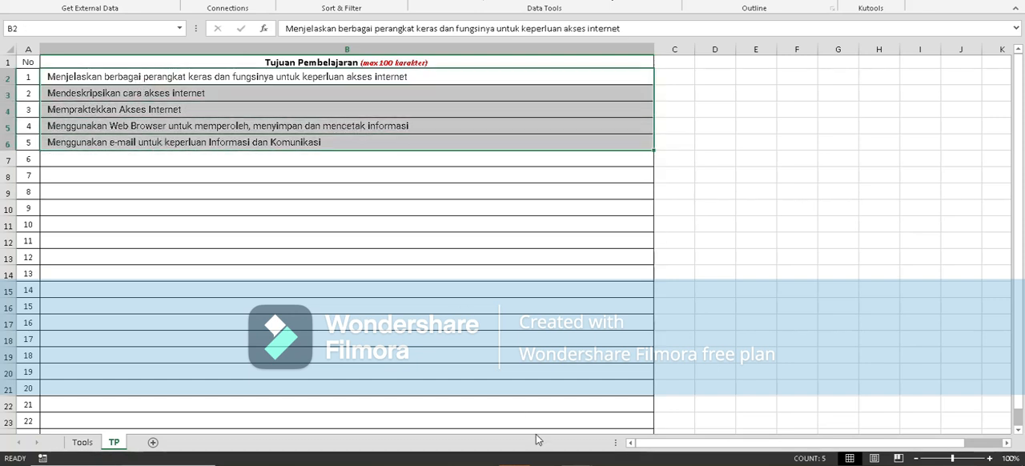
key("alt+Tab")
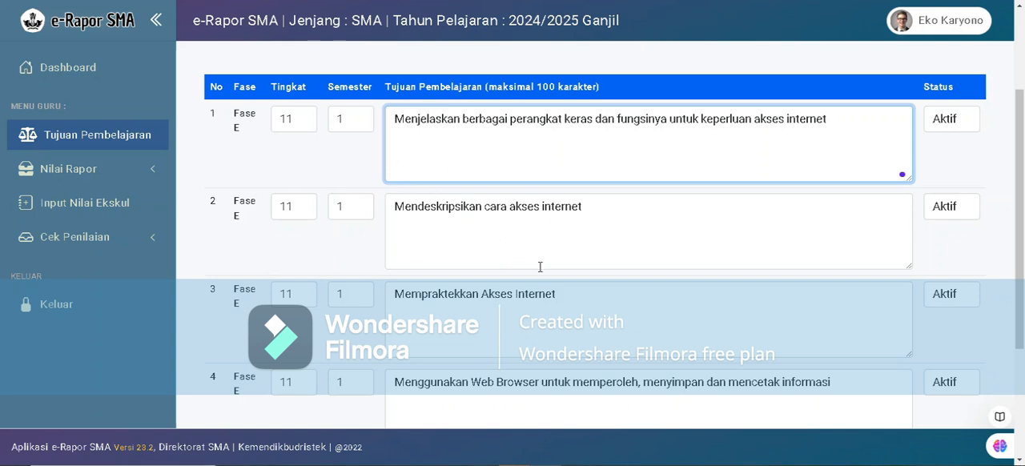
left_click(577, 464)
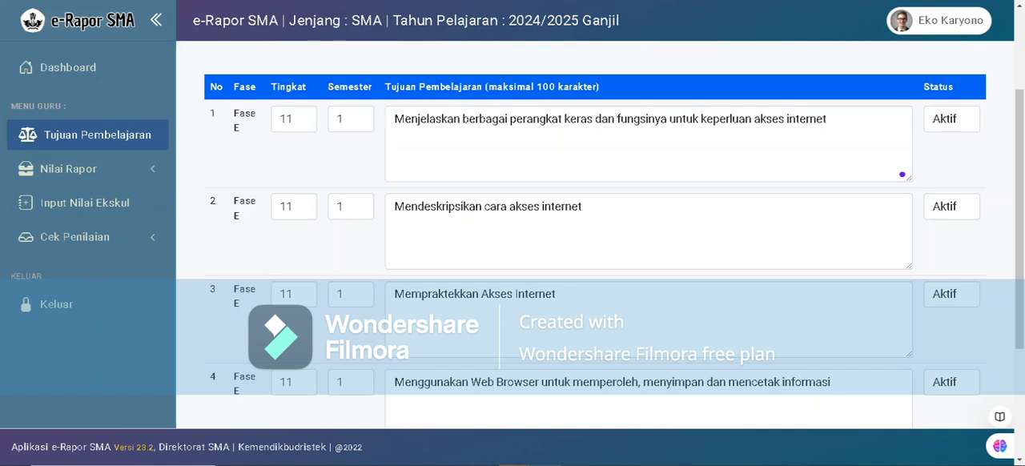
left_click(515, 419)
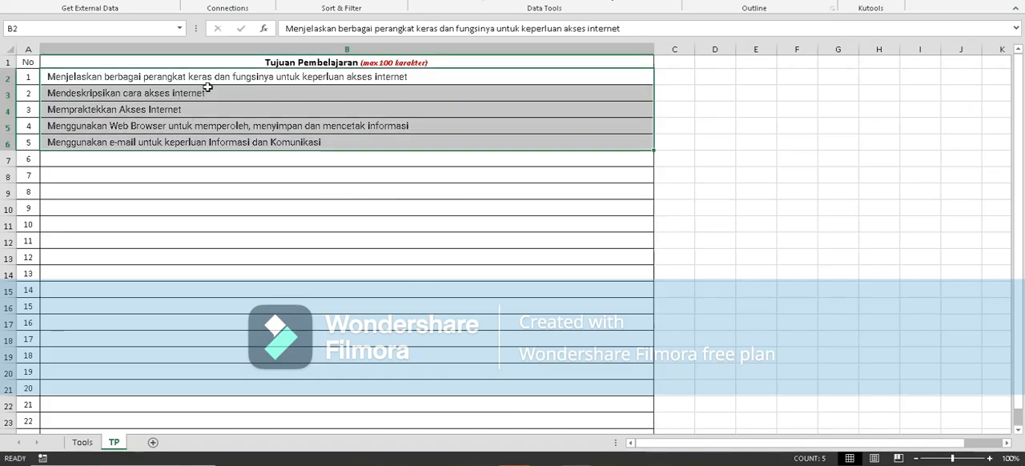
left_click_drag(219, 84, 222, 284)
left_click(211, 164)
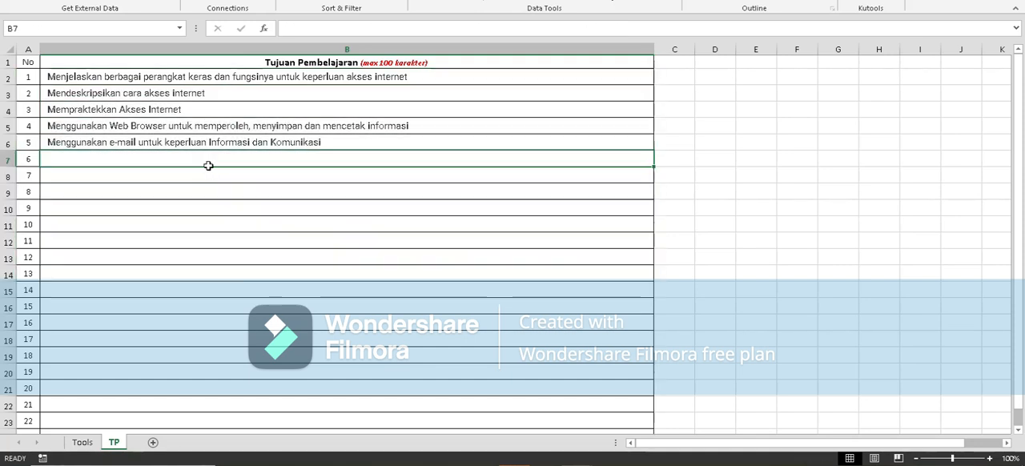
Examine the TP-1 to TP-5 grade columns in the Tools sheet against the objectives listed in the TP sheet.
left_click(82, 443)
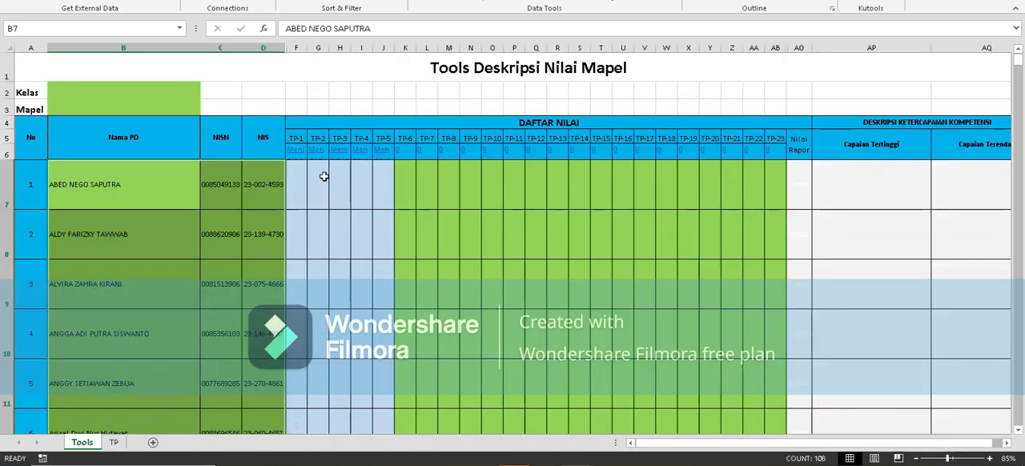
left_click_drag(296, 190, 389, 192)
left_click_drag(302, 181, 385, 304)
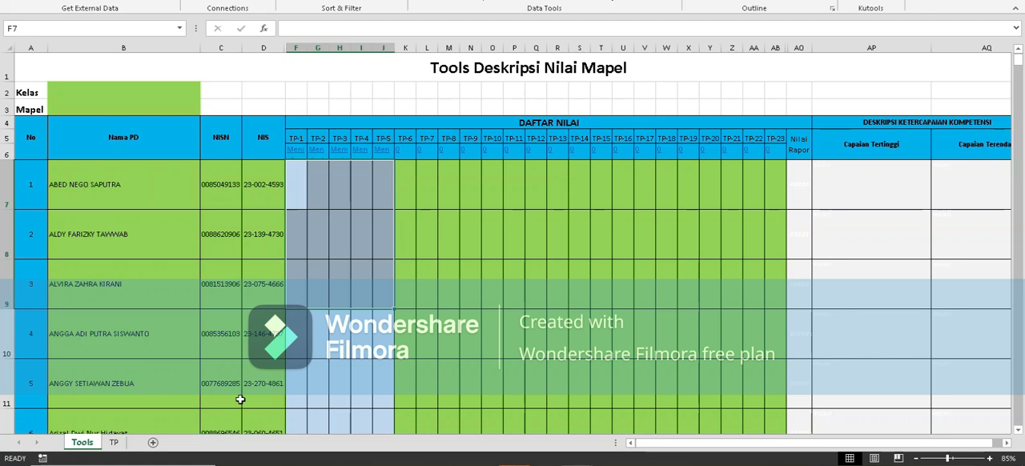
left_click(112, 442)
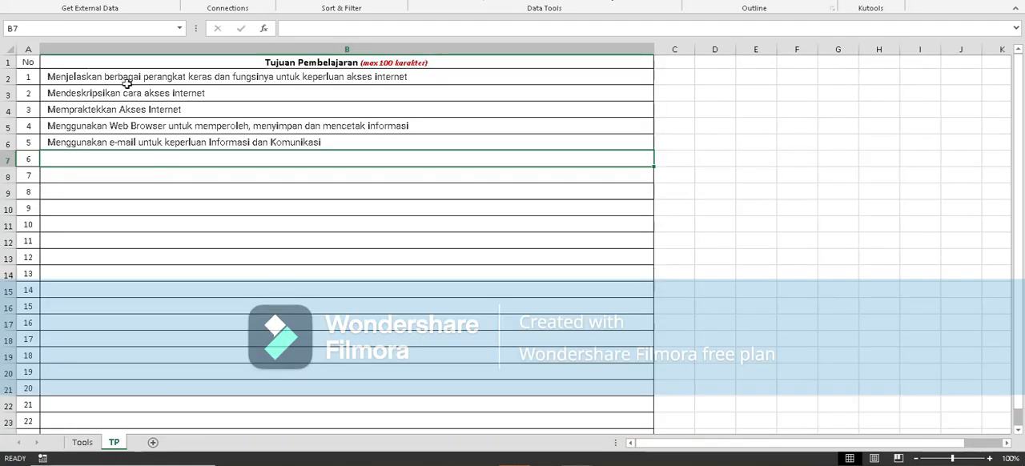
left_click(82, 442)
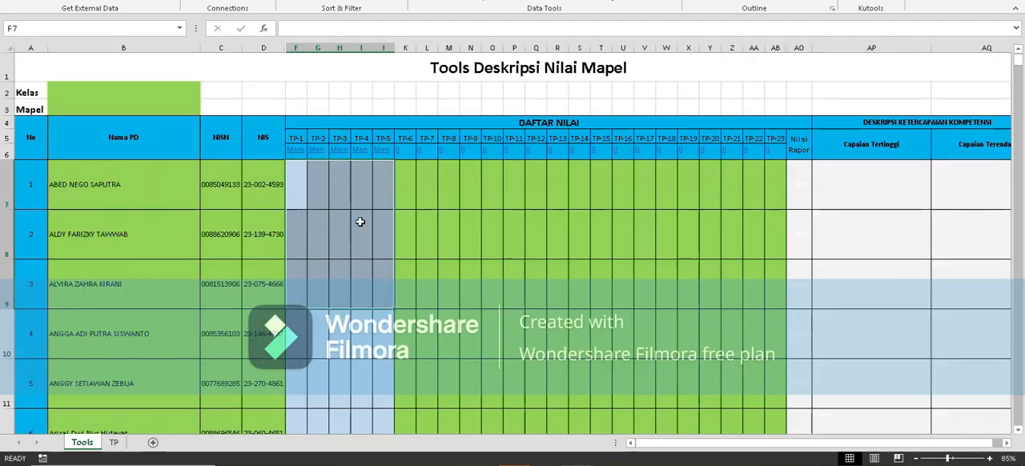
Follow the link under TP-5 to the TP sheet and go through the objectives in B2 to B6 one by one.
left_click(386, 159)
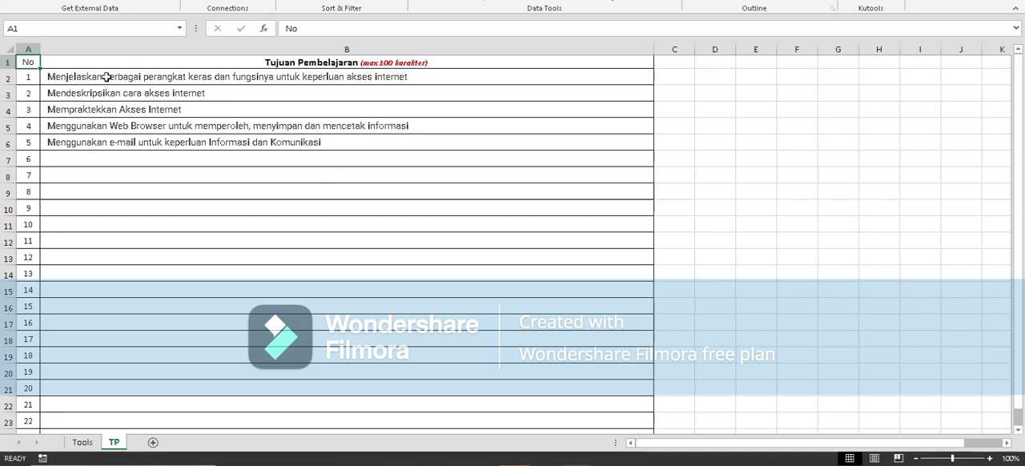
left_click(106, 76)
left_click(104, 93)
left_click(108, 110)
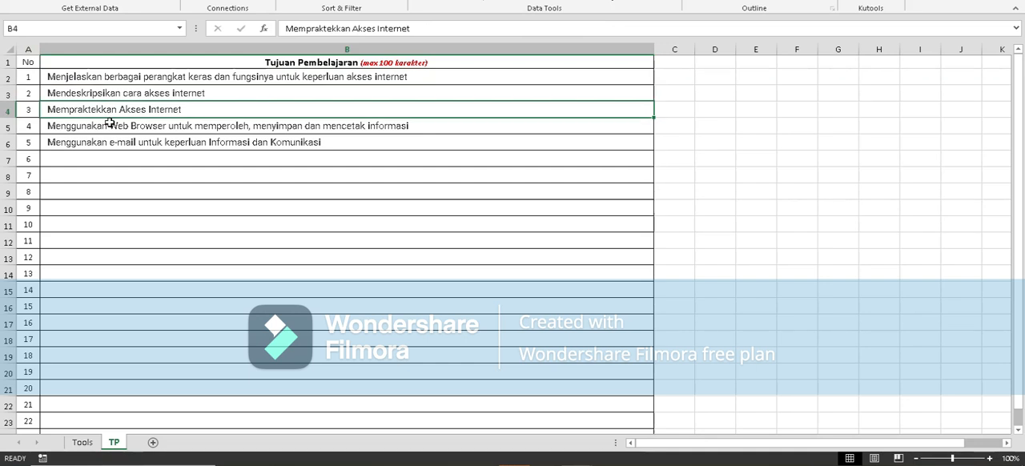
left_click(107, 126)
left_click(90, 142)
mouse_move(41, 142)
left_mouse_down()
mouse_move(39, 101)
mouse_move(41, 134)
mouse_move(56, 143)
left_mouse_up()
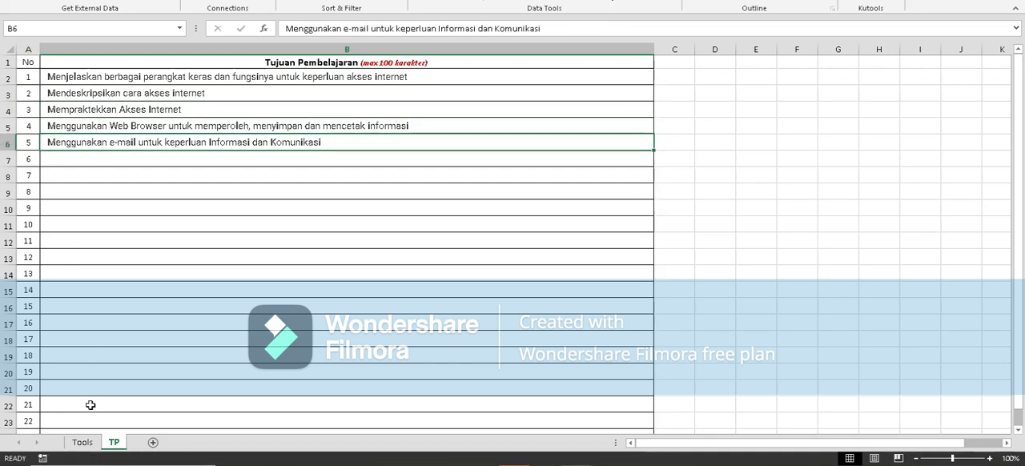
Return to the Tools sheet and examine the TP-1 to TP-5 grade cells of the first students.
left_click(83, 443)
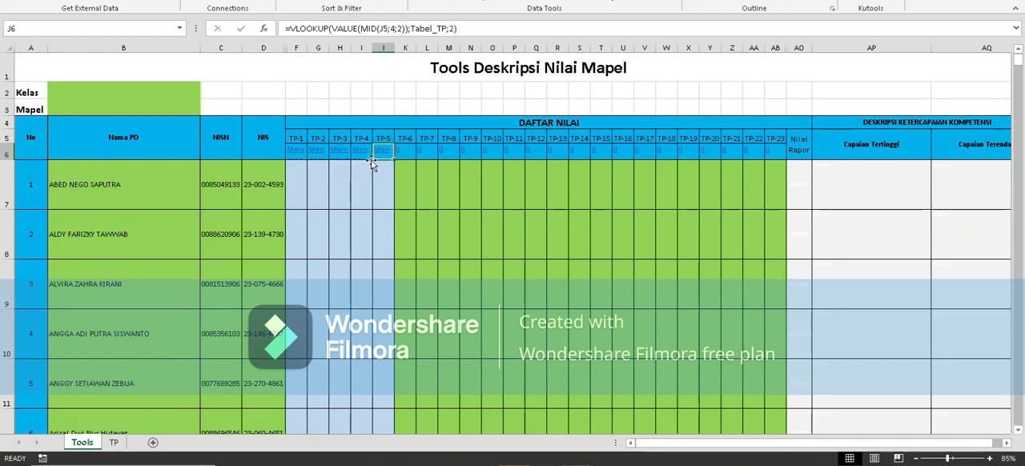
left_click_drag(302, 186, 378, 201)
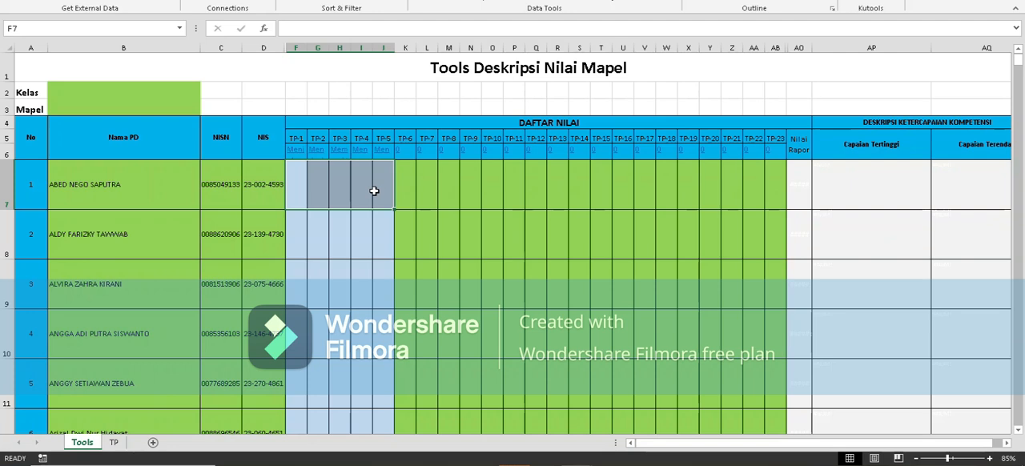
left_click(343, 226)
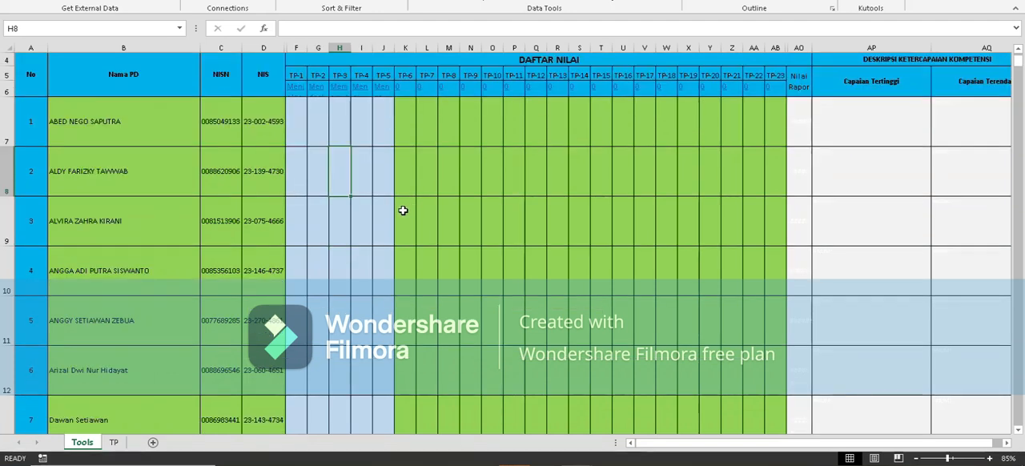
Paste the copied grades into the TP-1 to TP-5 columns of the Tools sheet, starting at F7.
left_click(296, 191)
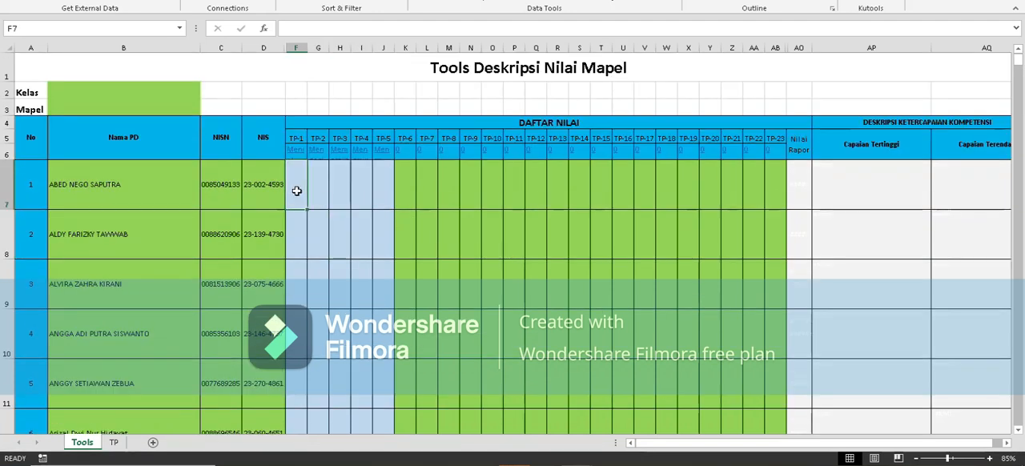
left_click(376, 189)
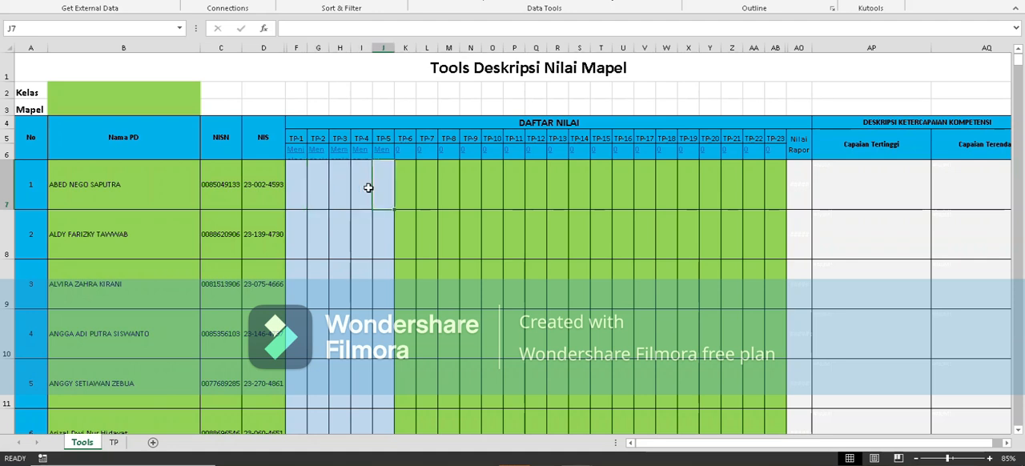
left_click(300, 187)
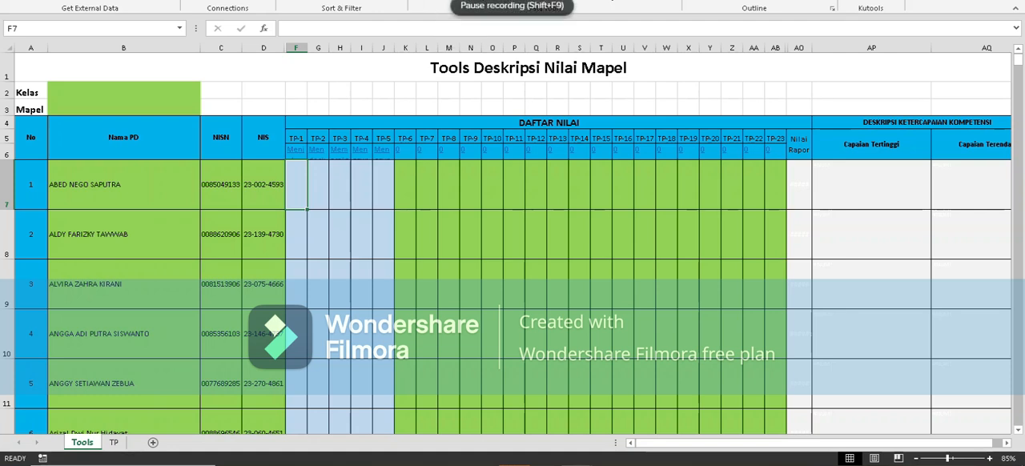
key("ctrl+v")
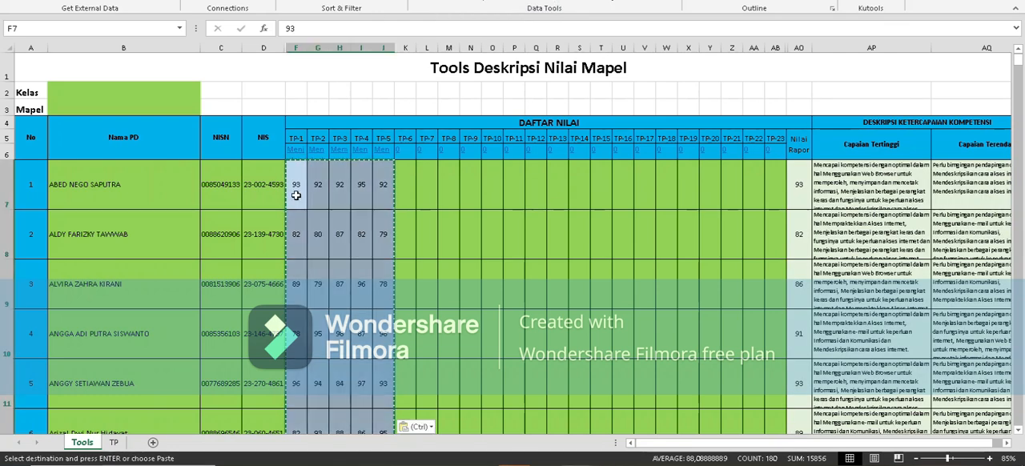
key("Escape")
key("Tab")
key("Tab")
key("Tab")
key("Tab")
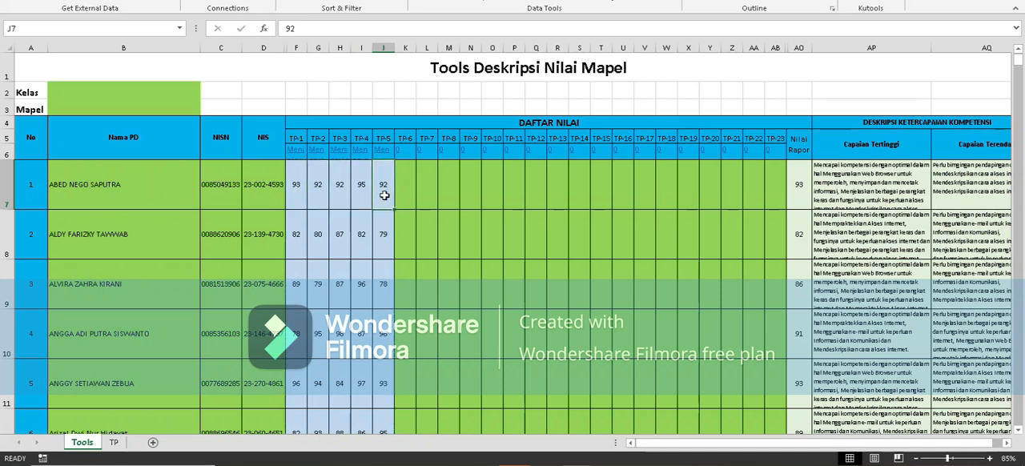
Examine the first students' generated Nilai Rapor, Capaian Tertinggi and Capaian Terendah against their TP-1 to TP-5 grades.
left_click_drag(305, 189, 385, 190)
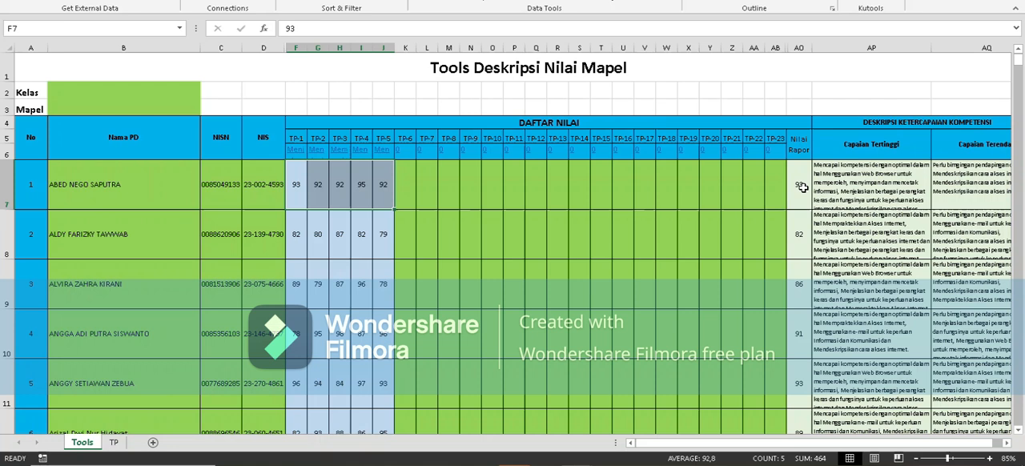
left_click(802, 187)
left_click_drag(808, 167, 800, 401)
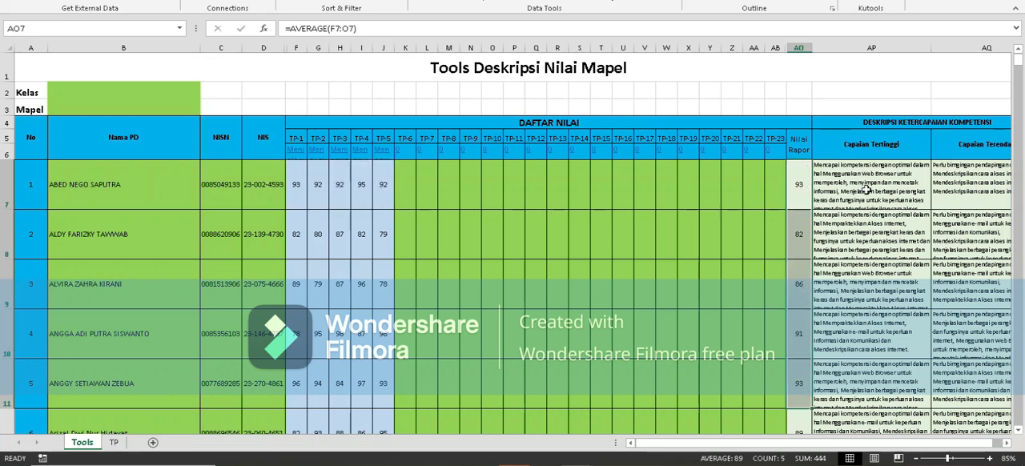
left_click(846, 196)
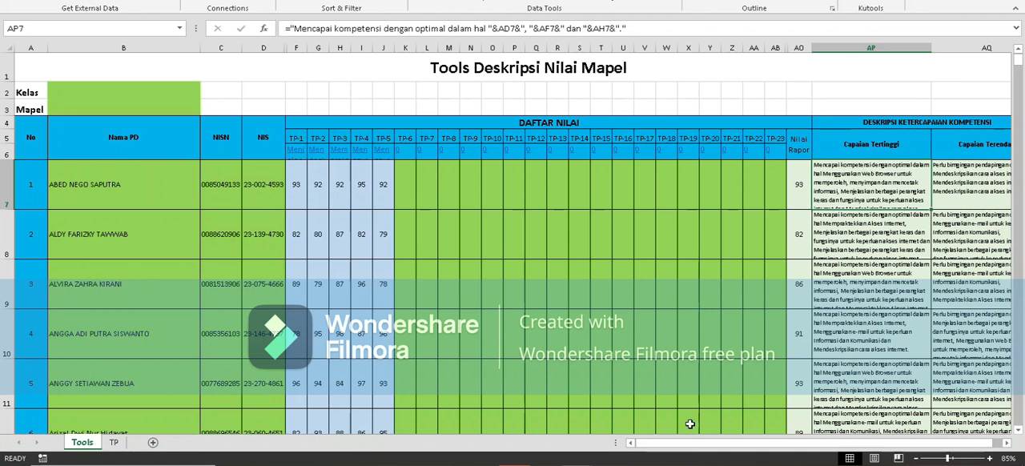
left_click_drag(679, 445, 731, 455)
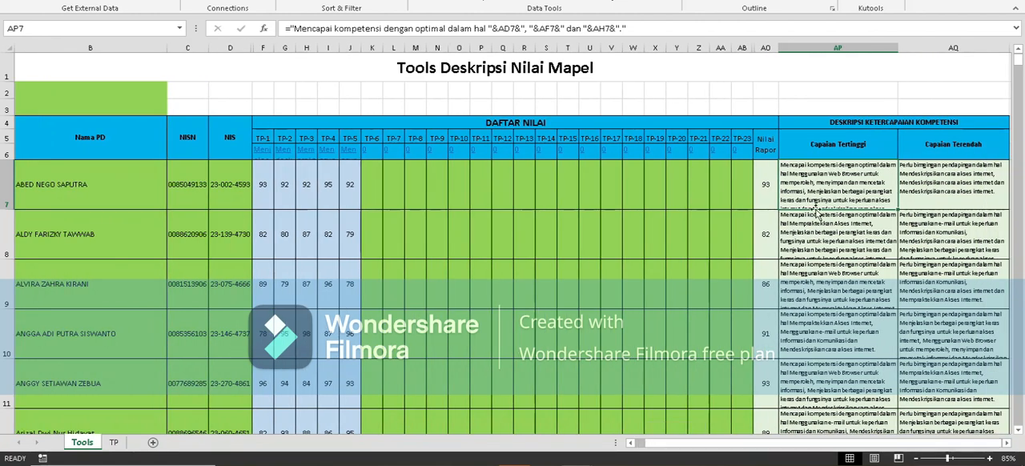
left_click_drag(826, 246, 828, 242)
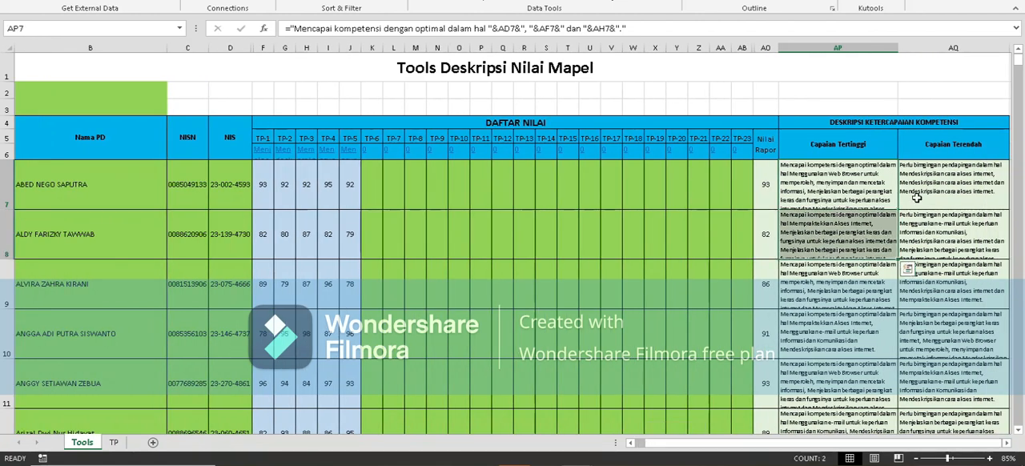
left_click_drag(940, 171, 917, 215)
left_click(769, 190)
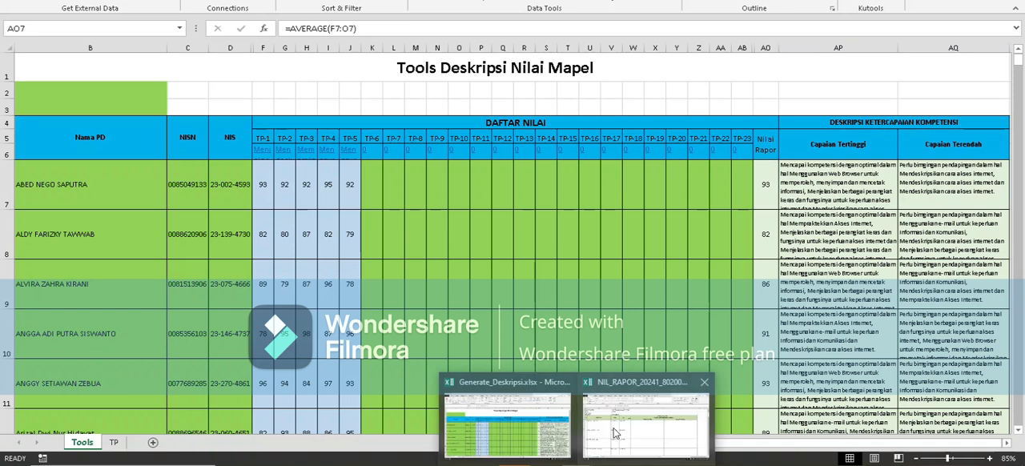
Switch to the NIL_RAPOR workbook and examine the empty Nilai, Capaian Tertinggi and Capaian Terendah cells of the first students.
left_click(609, 418)
scroll(266, 111, "up", 1)
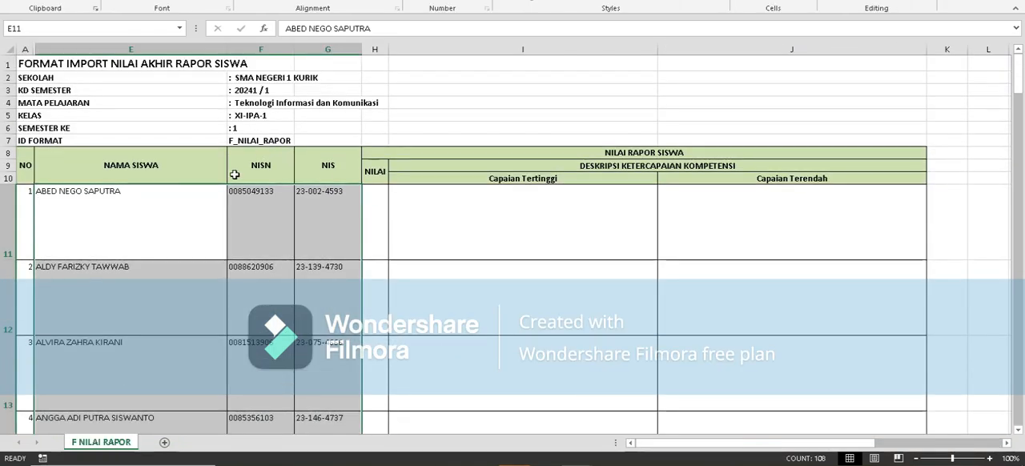
left_click_drag(397, 214, 716, 268)
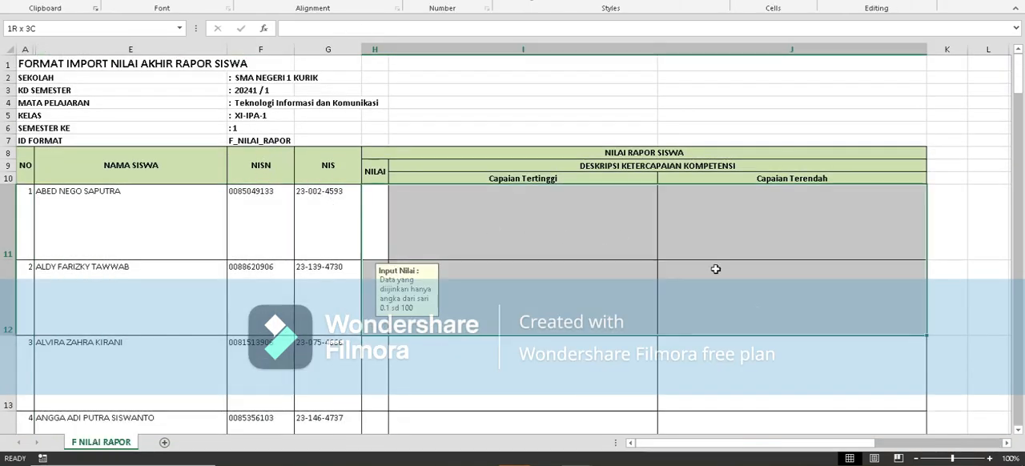
left_click(501, 218)
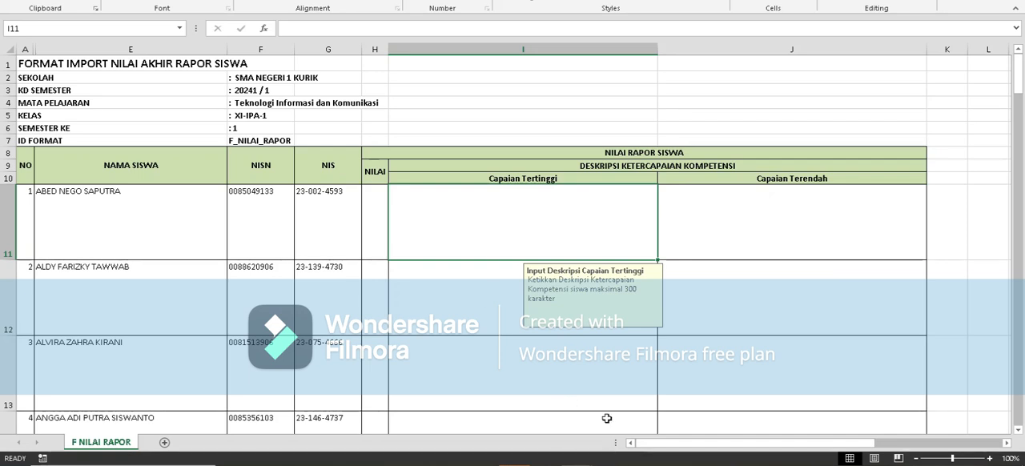
Return to Generate_Deskripsi.xlsx and copy the Nilai Rapor, Capaian Tertinggi and Capaian Terendah cells AO7:AQ42 from the Tools sheet.
left_click(576, 465)
left_click(556, 440)
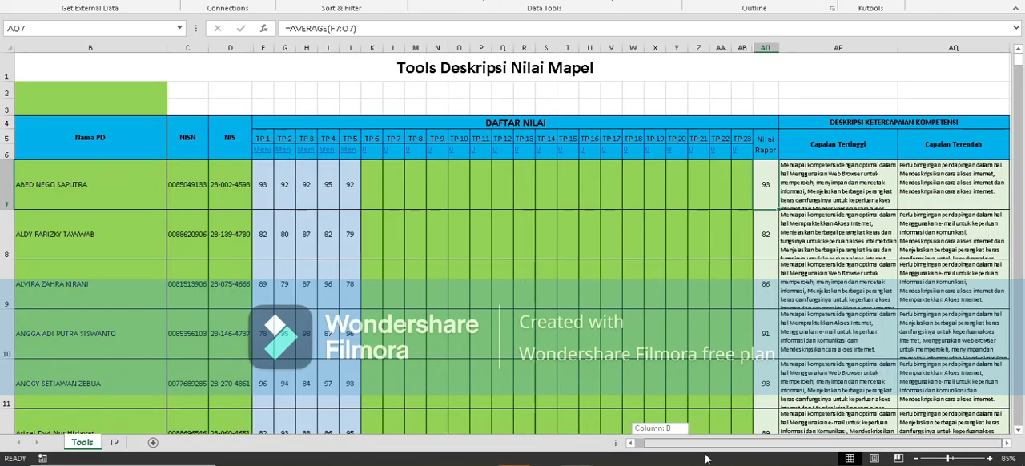
left_click_drag(771, 200, 712, 95)
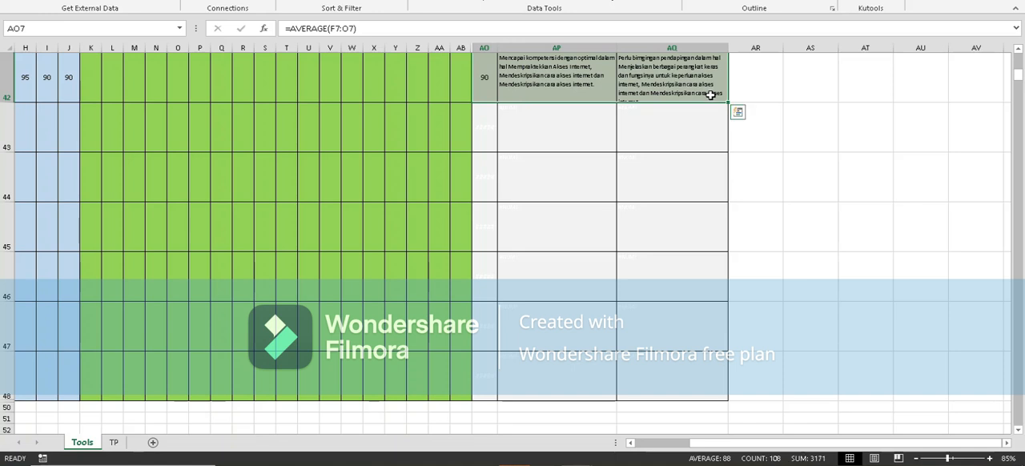
right_click(553, 93)
left_click(578, 118)
scroll(578, 118, "up", 14)
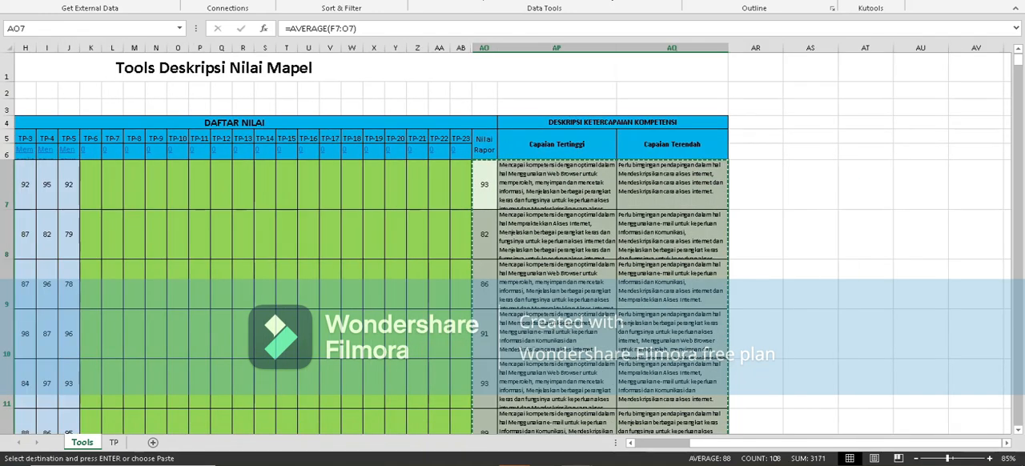
Paste the copied grades and descriptions as values into the F NILAI RAPOR sheet of the NIL_RAPOR workbook, starting at H11.
mouse_move(531, 446)
left_click(609, 413)
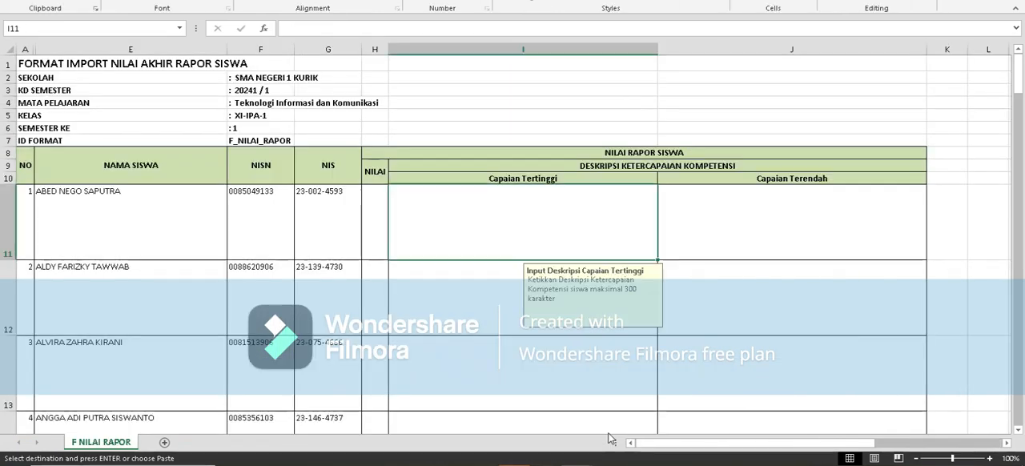
left_click(375, 211)
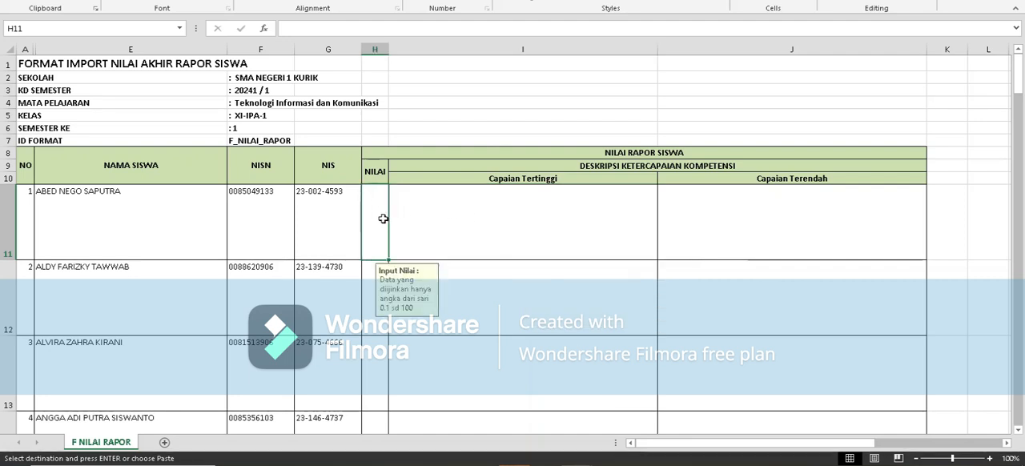
right_click(382, 219)
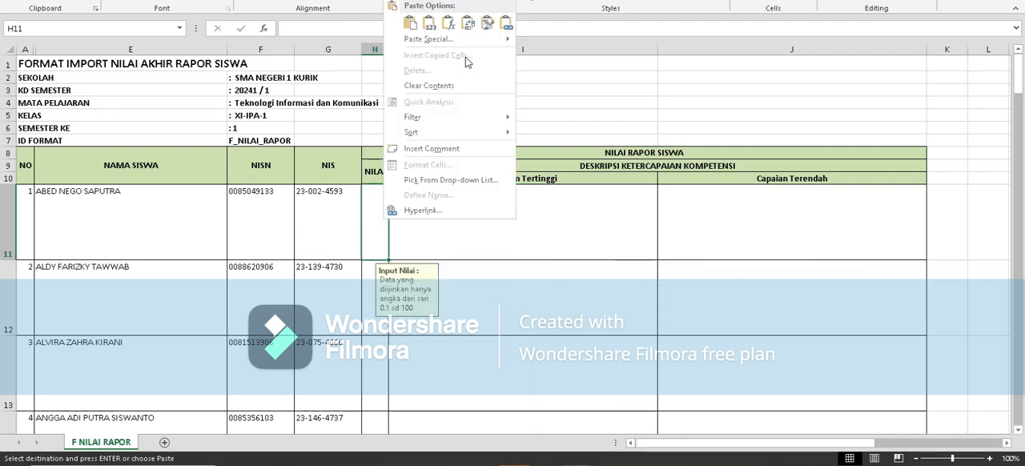
left_click(433, 29)
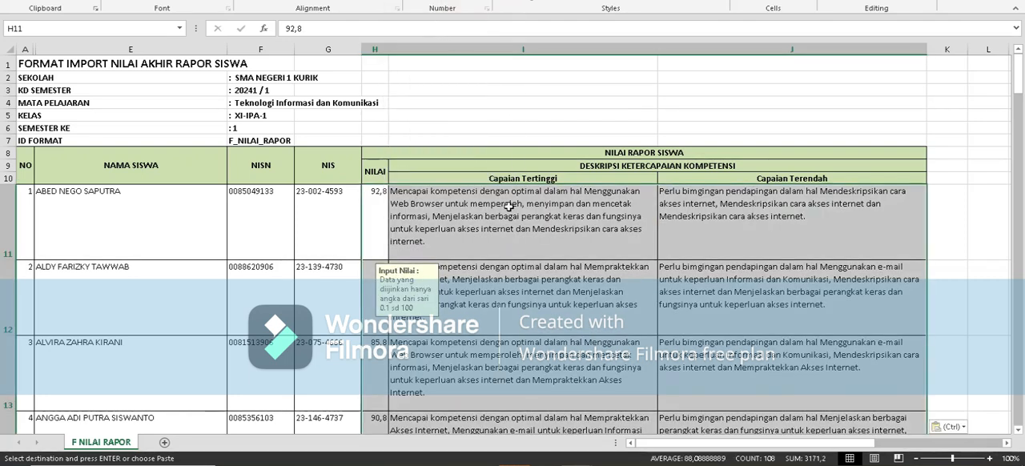
Review the pasted grades and competency descriptions down the whole student list, then end copy mode.
scroll(456, 229, "down", 2)
scroll(456, 229, "down", 10)
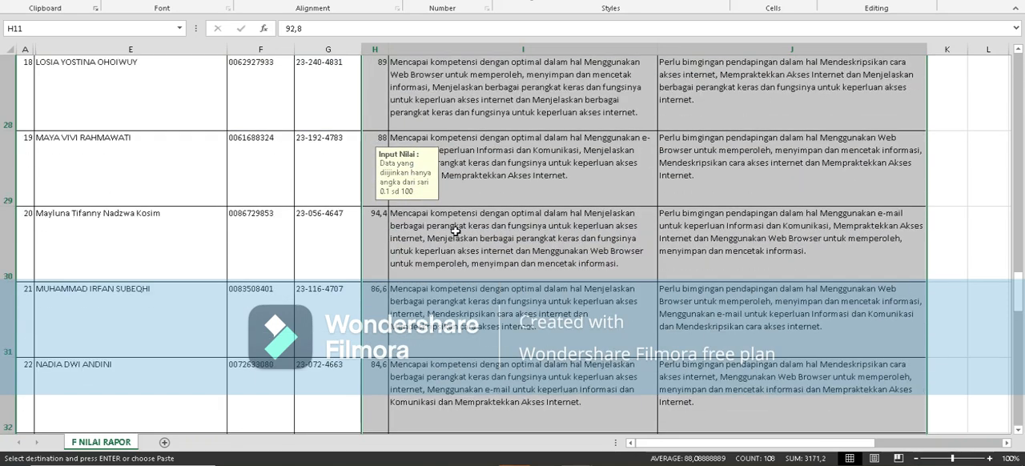
scroll(455, 230, "up", 10)
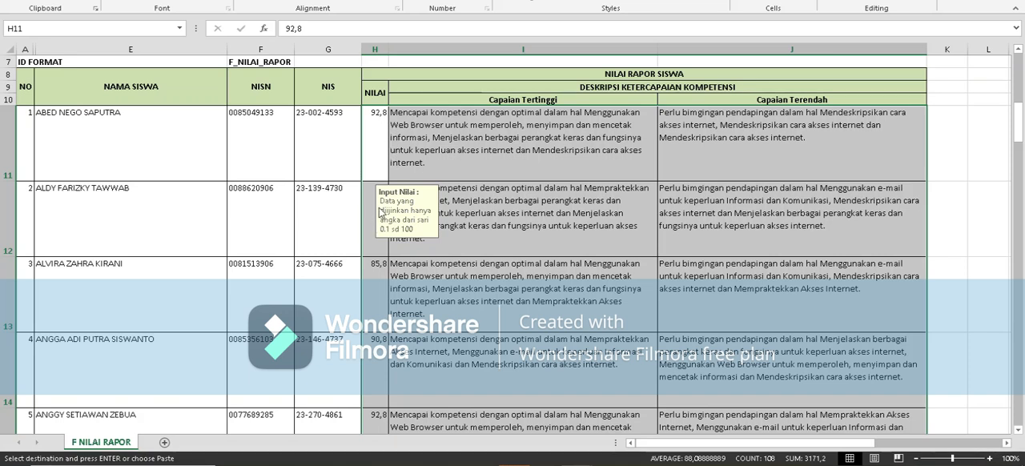
left_click(377, 138)
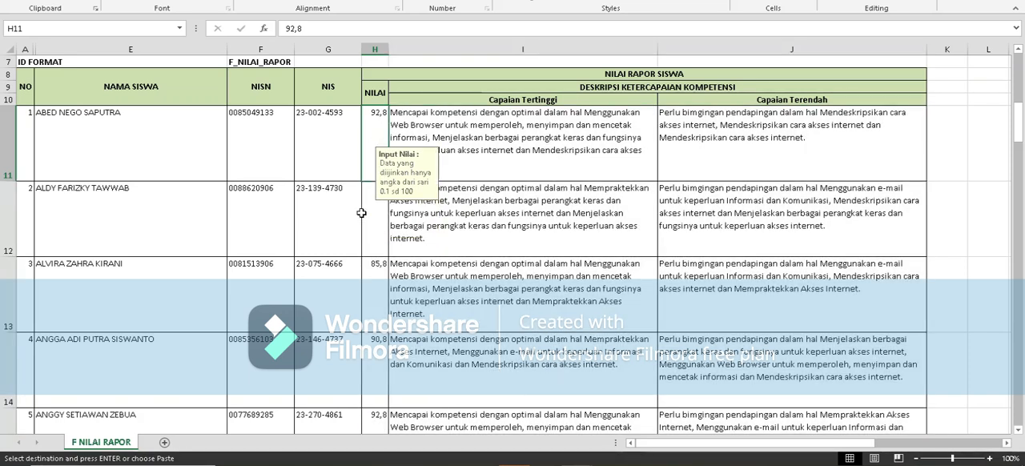
scroll(392, 185, "down", 10)
scroll(395, 226, "down", 2)
scroll(396, 227, "up", 5)
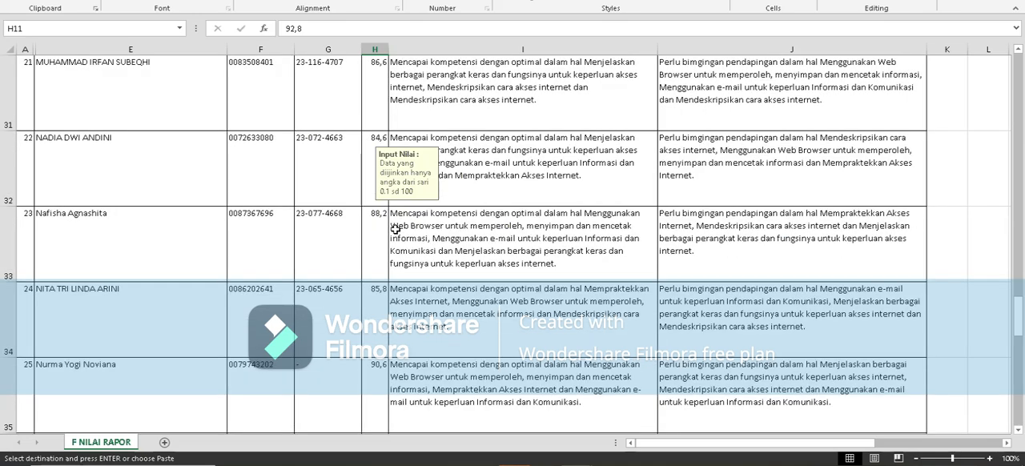
scroll(393, 210, "up", 4)
scroll(393, 210, "up", 7)
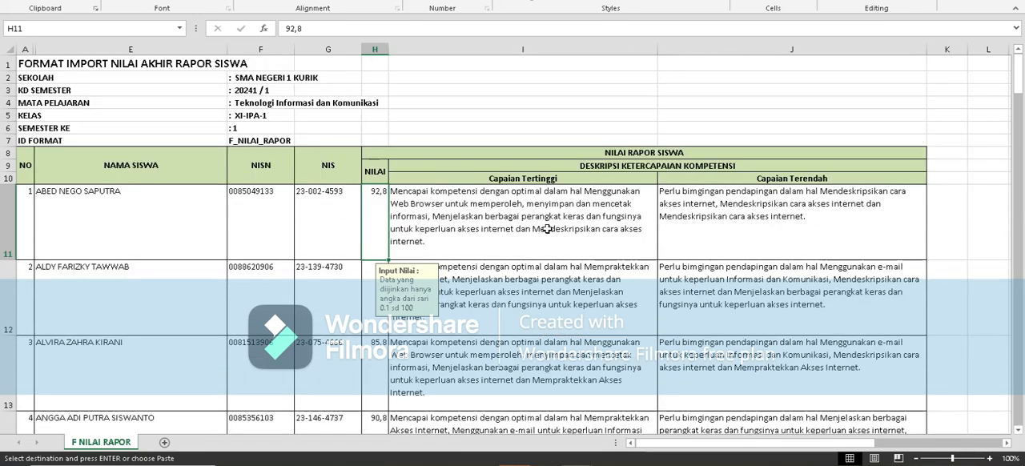
left_click(540, 232)
key("ctrl+v")
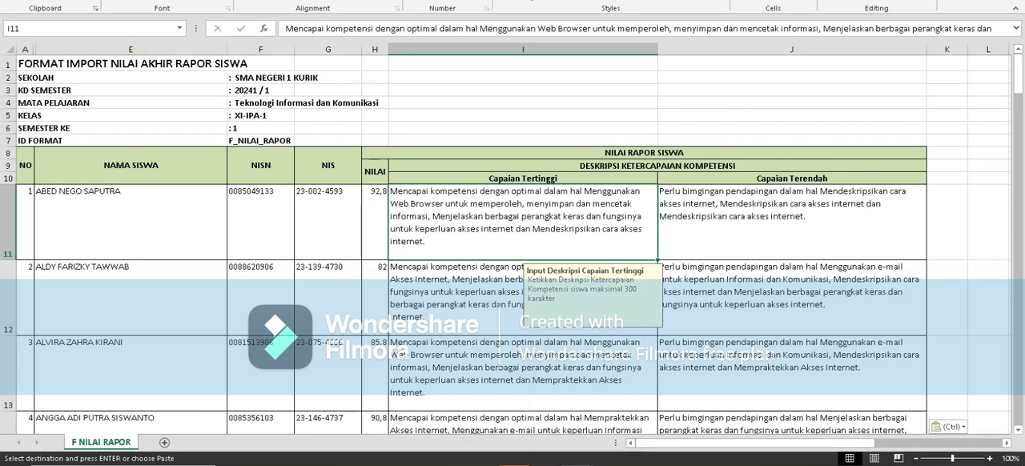
key("Escape")
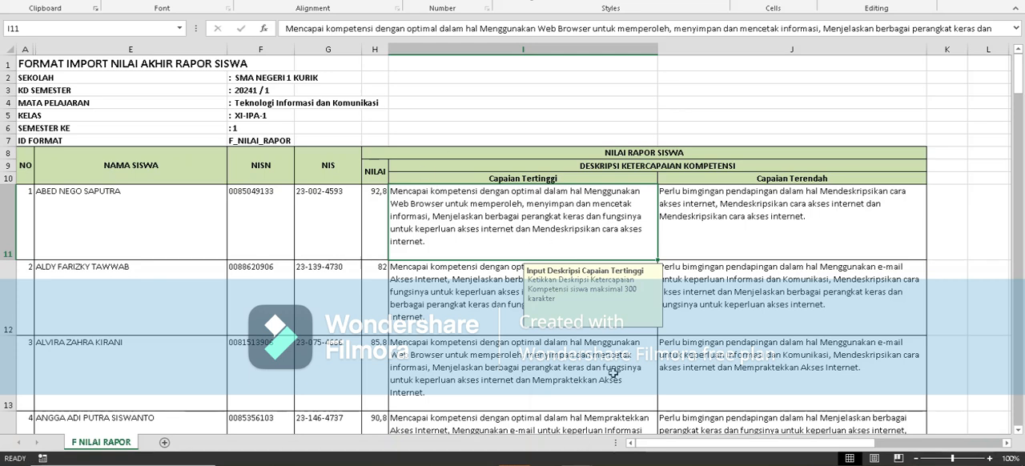
Save a copy of the workbook in the INFORMATIKA folder as NIL_RAPOR_20241_802000300_ XI-IPA-1.xlsx.
left_click(18, 0)
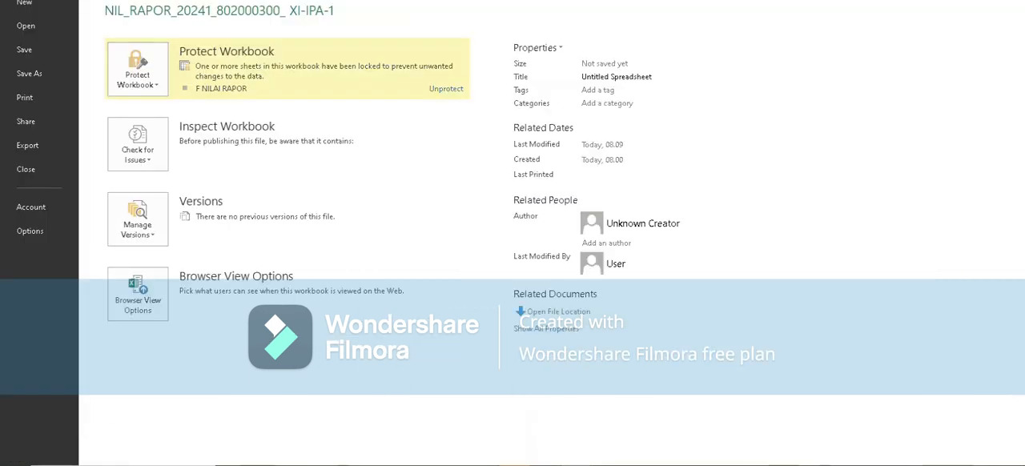
left_click(28, 73)
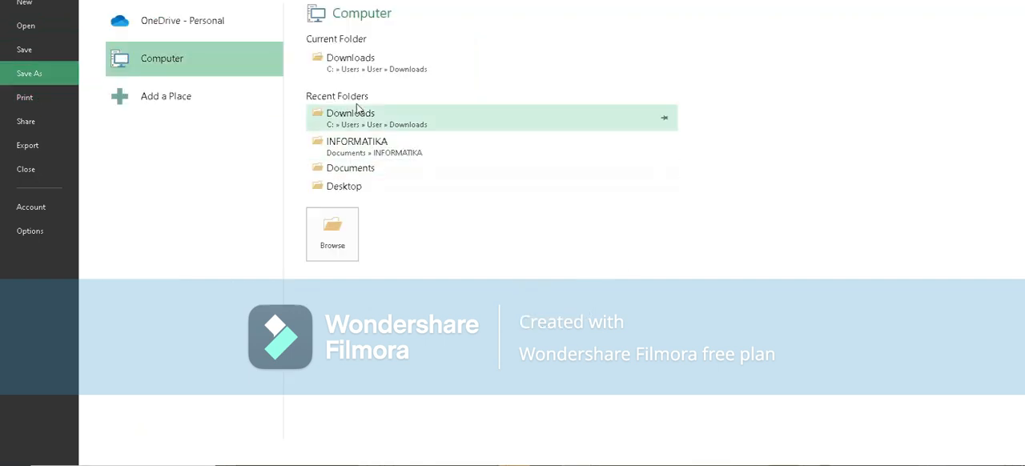
left_click(385, 154)
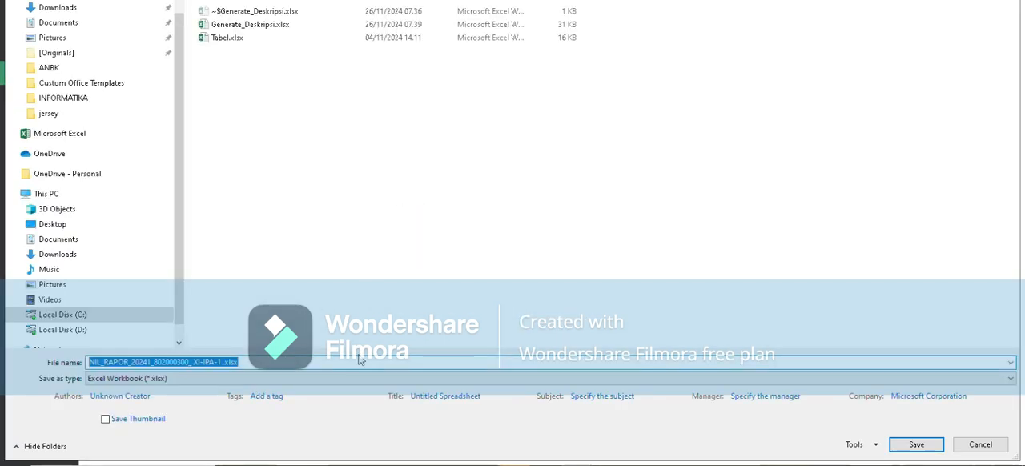
left_click(915, 446)
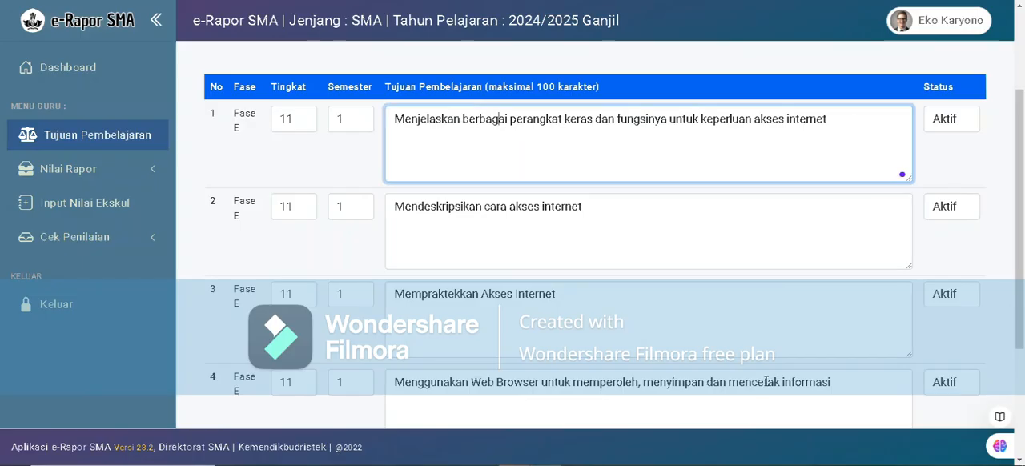
Open the Import Nilai rapor page and select class XI-IPA-1, subject Teknologi Informasi dan Komunikasi and Semester 1.
left_click(113, 181)
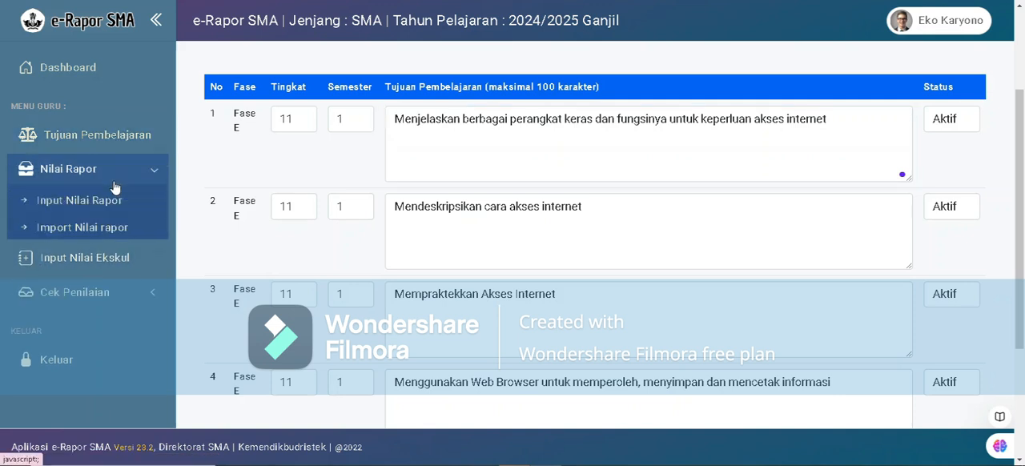
left_click(80, 230)
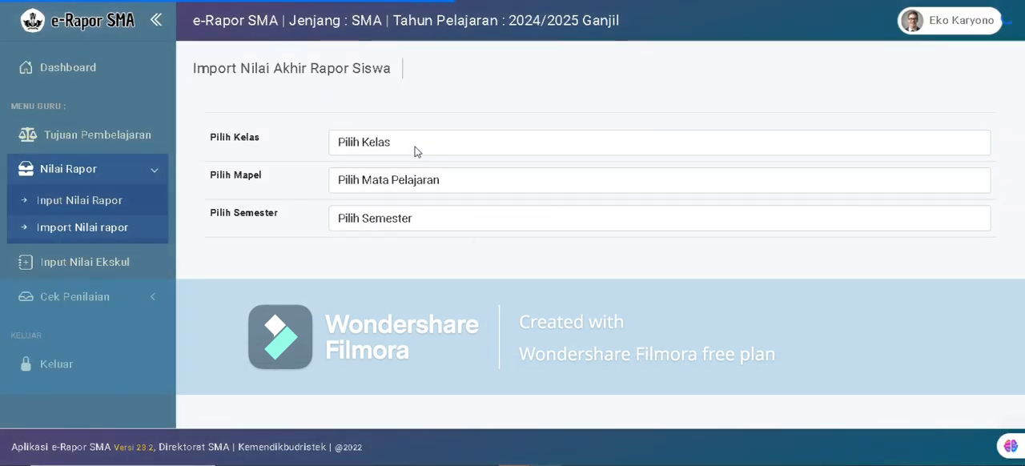
left_click(416, 151)
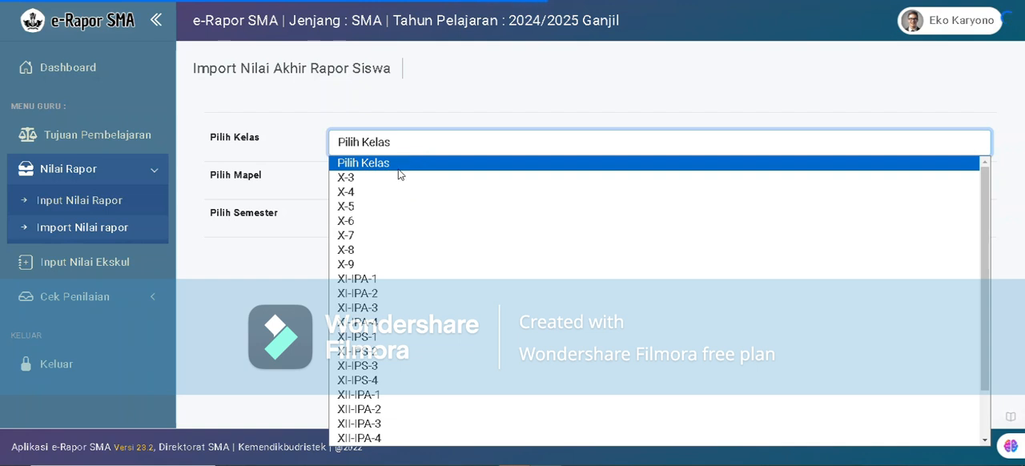
left_click(391, 280)
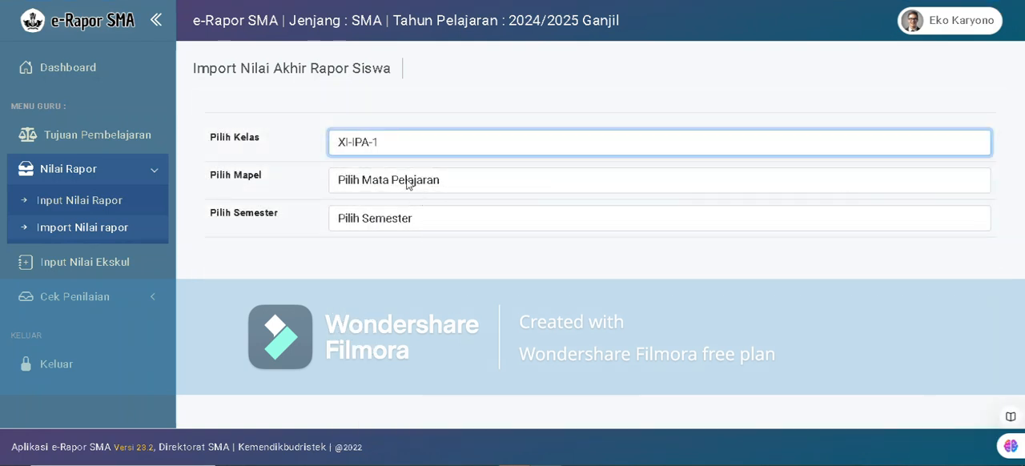
left_click(421, 191)
left_click(407, 217)
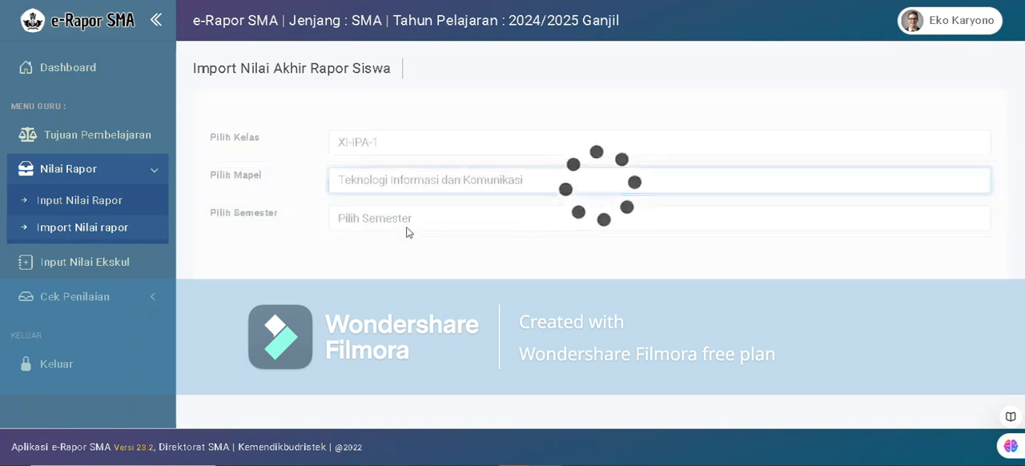
left_click(399, 228)
left_click(389, 251)
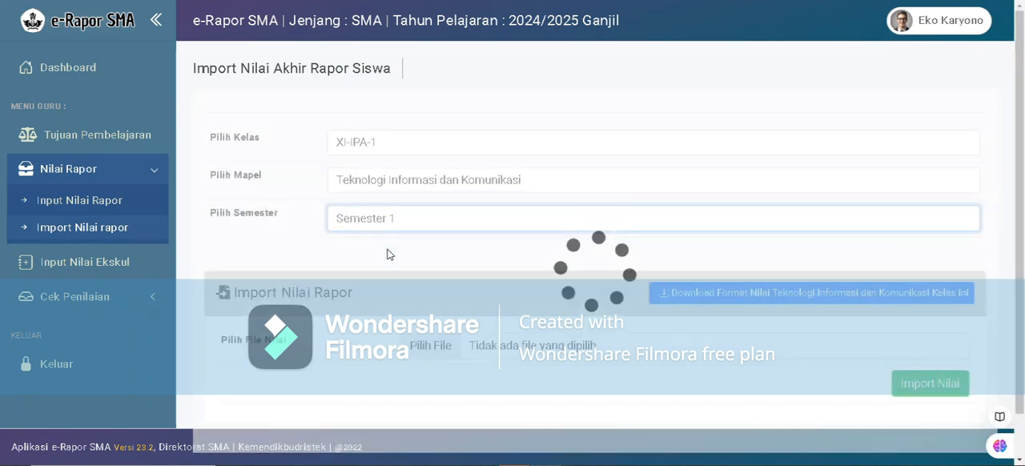
Import the grades from NIL_RAPOR_20241_802000300_ XI-IPA-1 .xlsx in the INFORMATIKA folder under Documents.
scroll(810, 360, "down", 1)
left_click(507, 301)
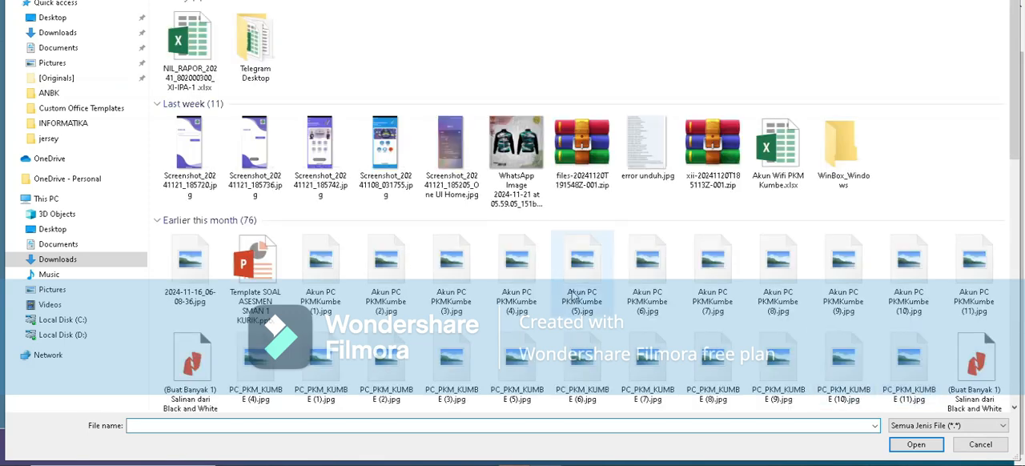
left_click(70, 48)
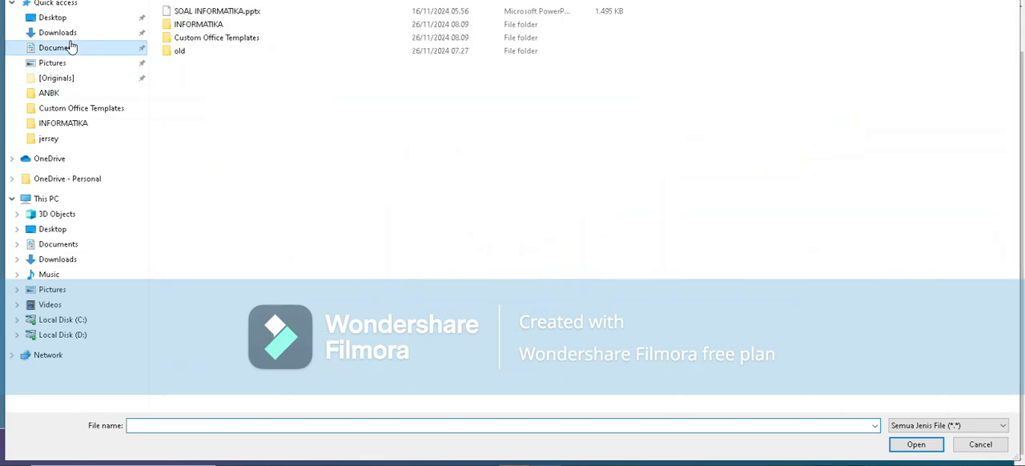
double_click(209, 24)
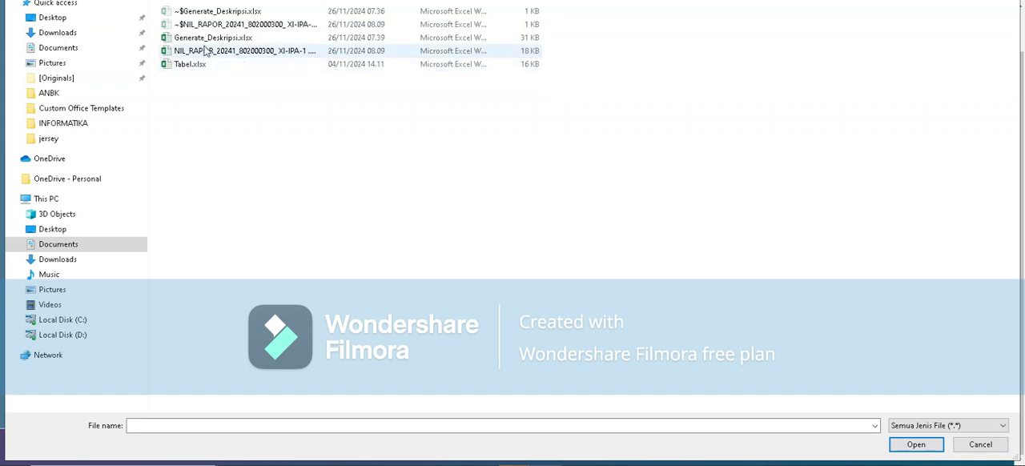
left_click(191, 54)
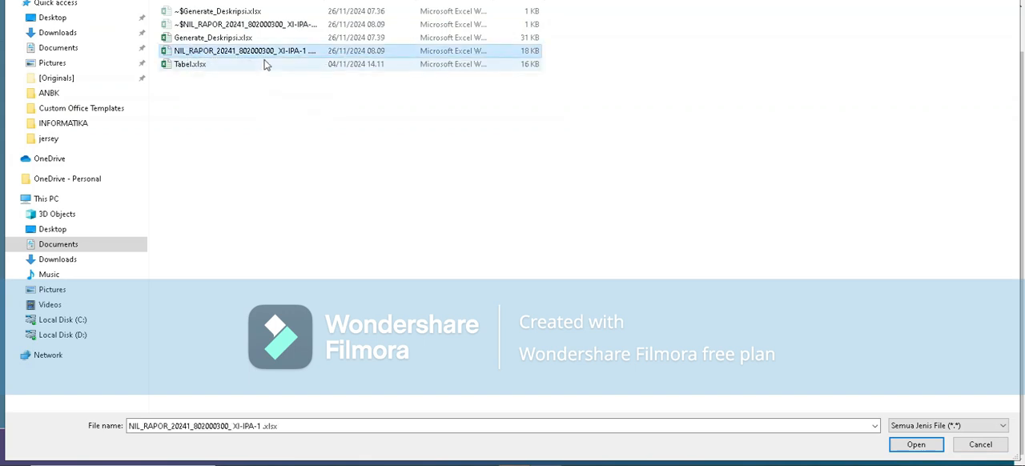
left_click(927, 447)
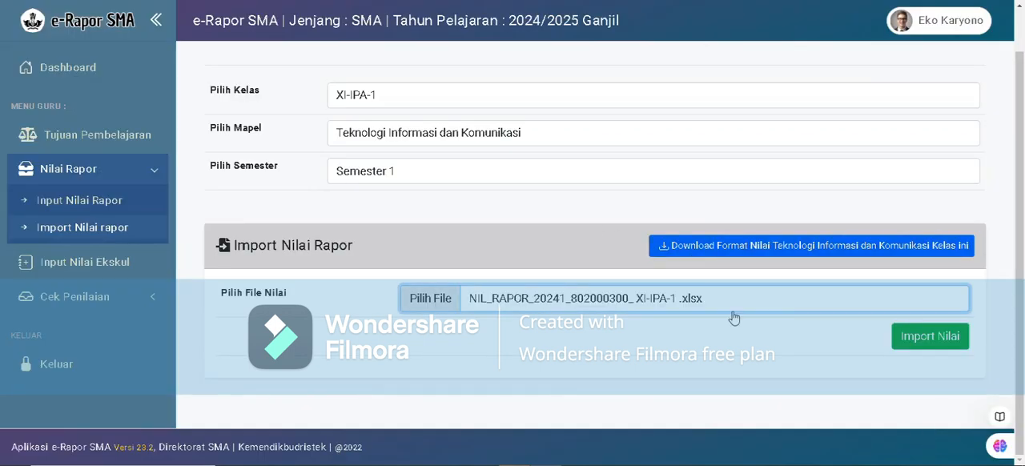
left_click(914, 343)
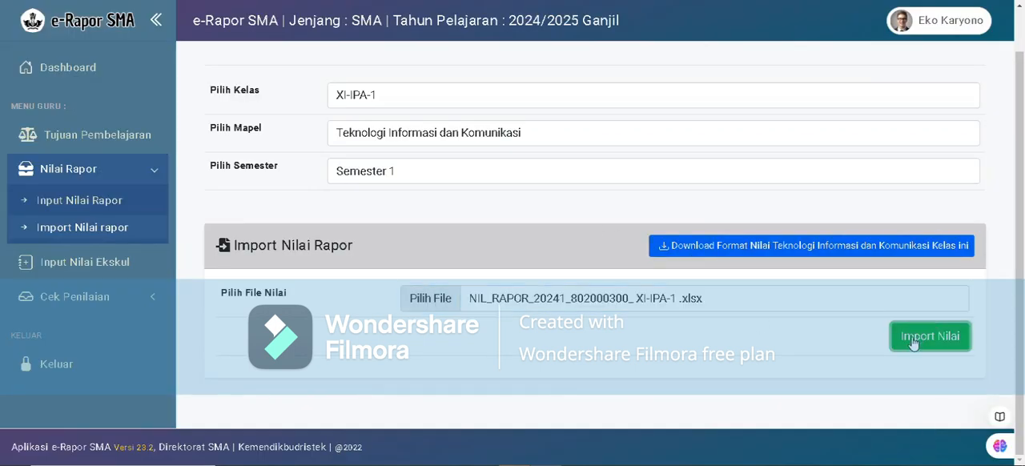
Read the upload result message above the class, subject and semester choices.
scroll(639, 258, "up", 1)
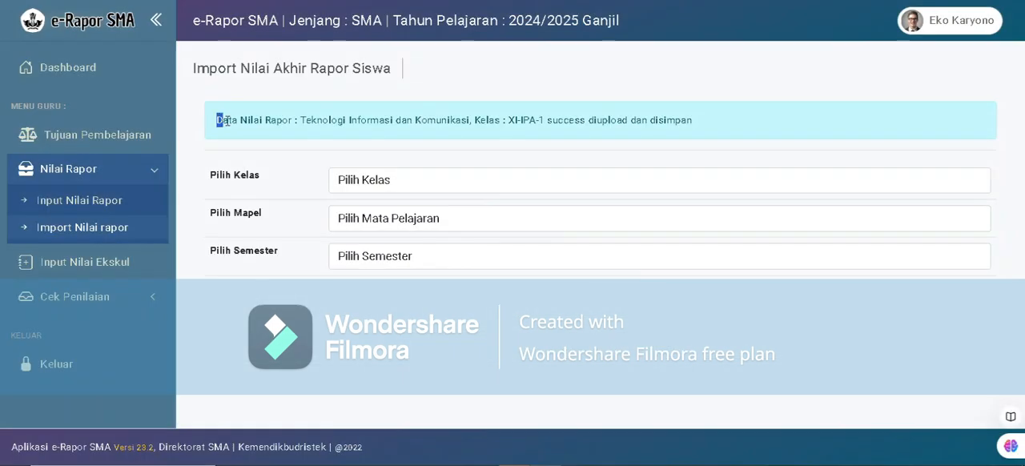
left_click_drag(226, 120, 698, 125)
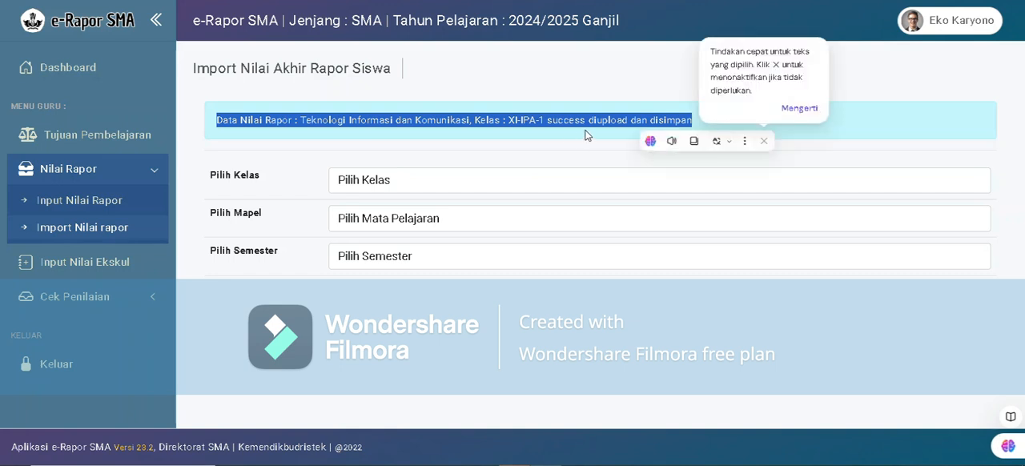
left_click(385, 186)
left_click(401, 183)
left_click(463, 140)
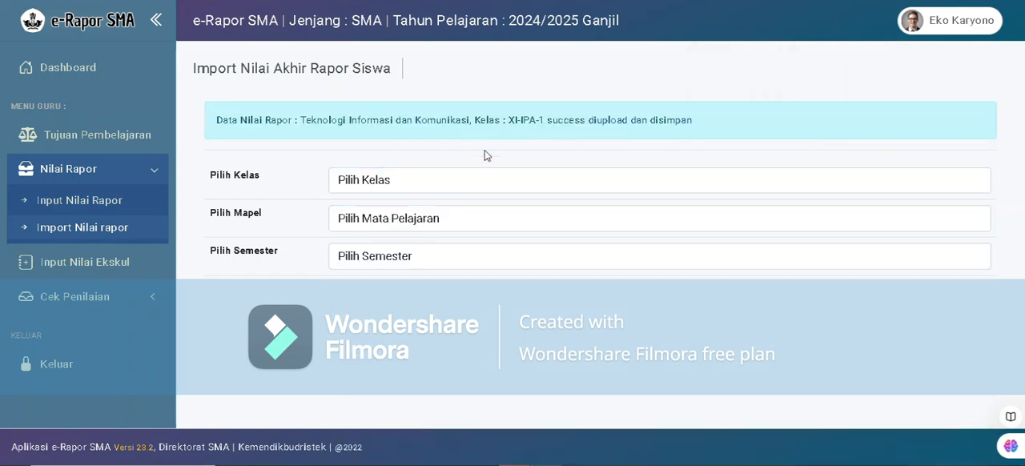
Open the Pencapaian Nilai Rapor check for class XI-IPA-1 and subject Teknologi Informasi dan Komunikasi.
left_click(102, 304)
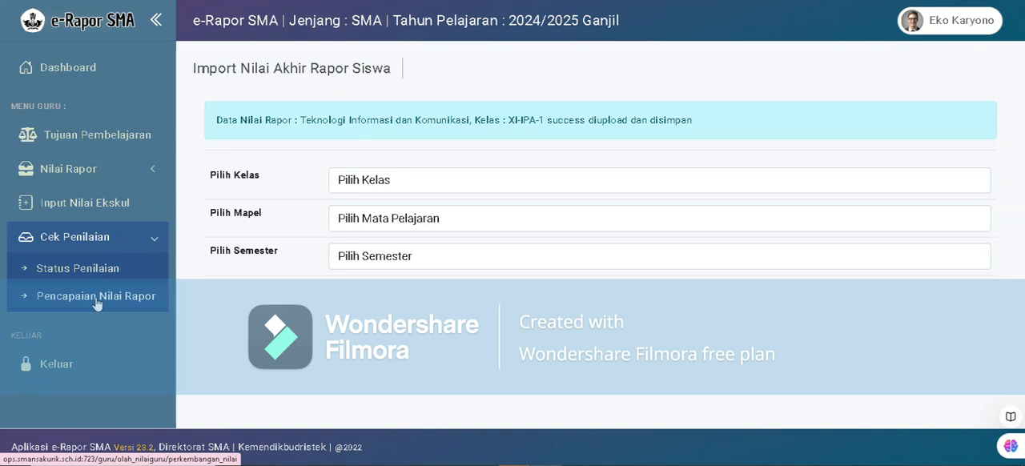
left_click(96, 296)
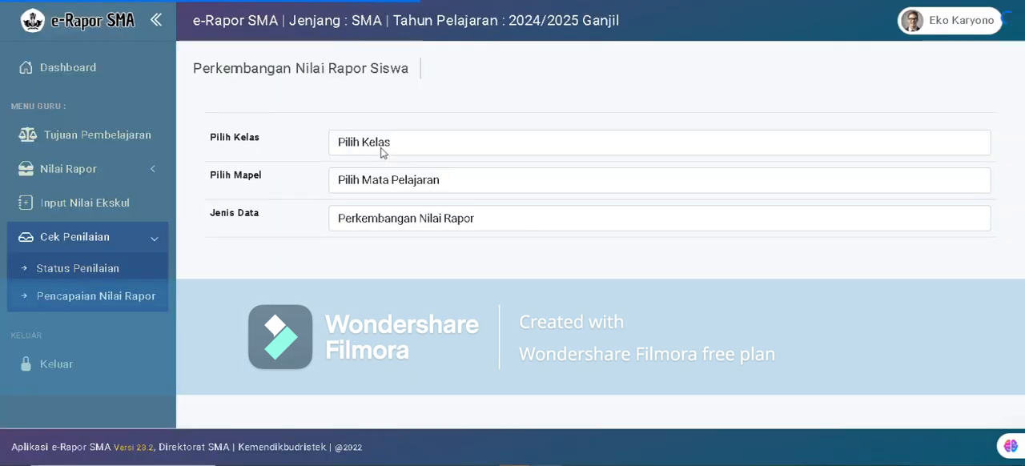
left_click(382, 148)
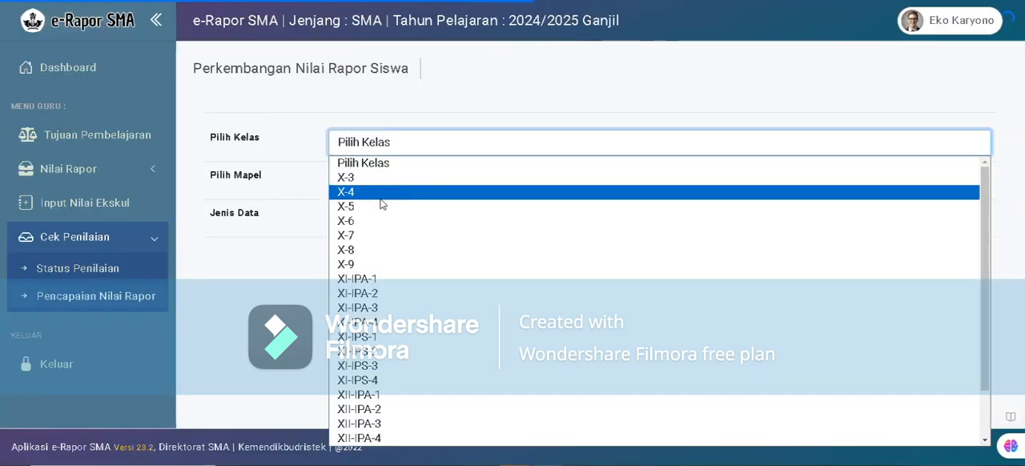
left_click(357, 279)
left_click(375, 186)
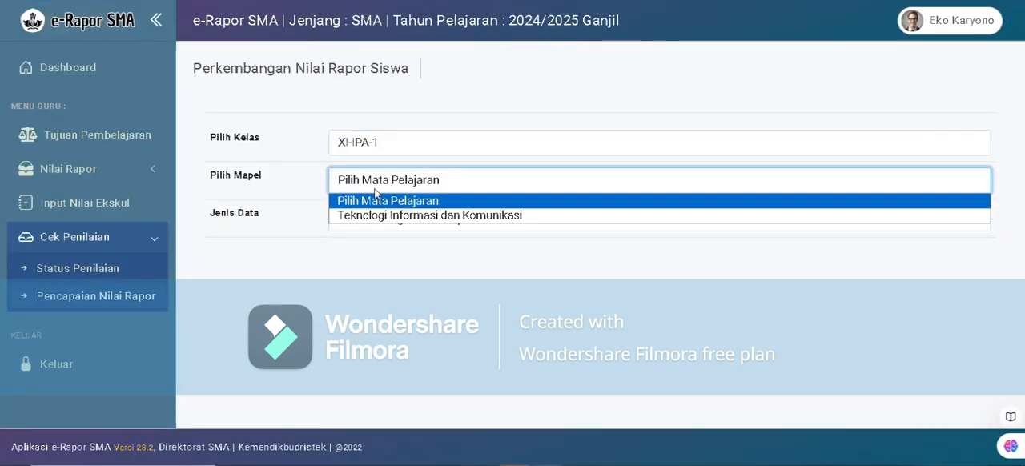
left_click(378, 215)
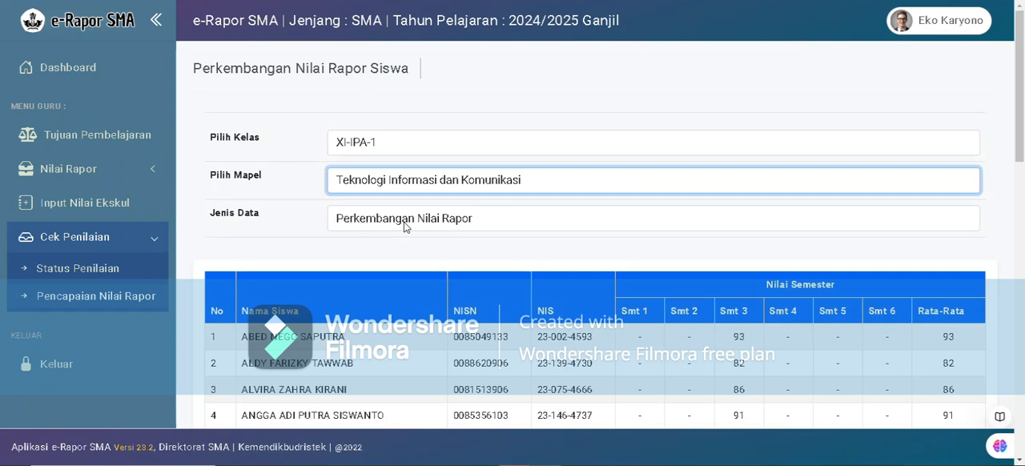
Check the imported report grades in the Smt 3 column of the student table.
scroll(581, 313, "down", 2)
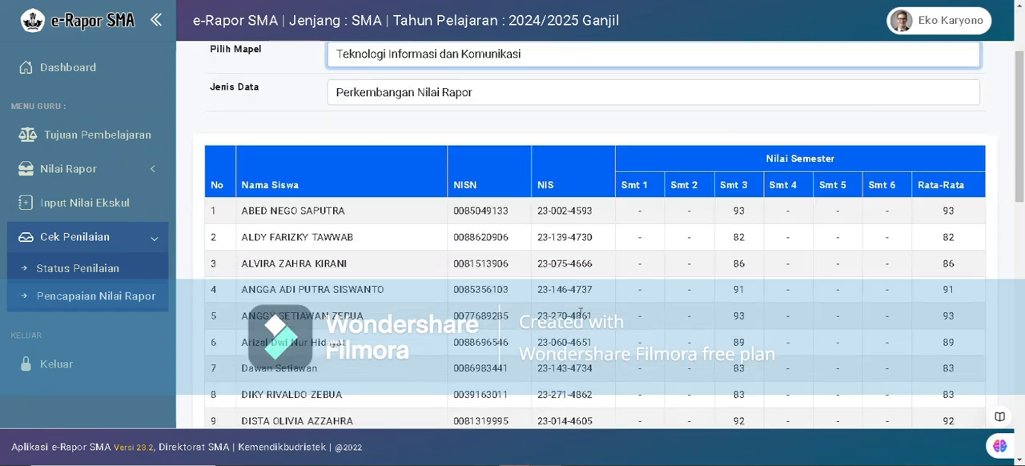
double_click(733, 213)
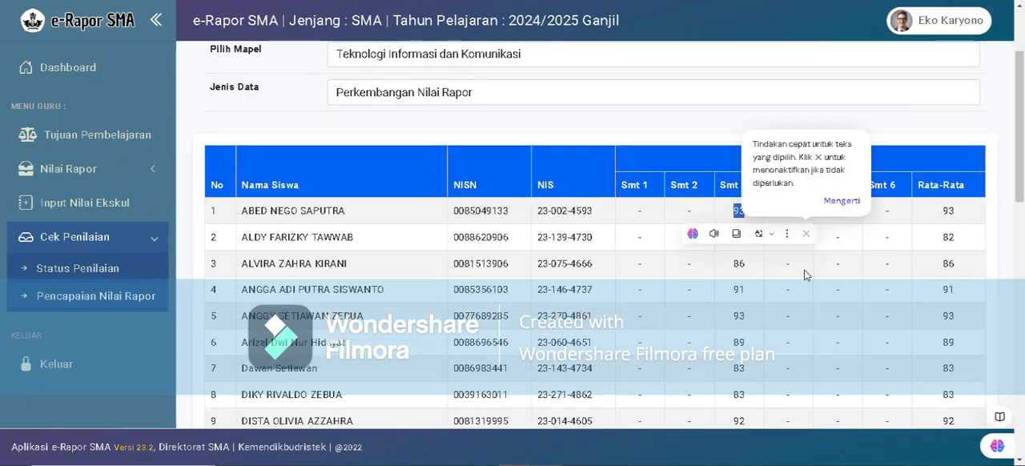
left_click(702, 257)
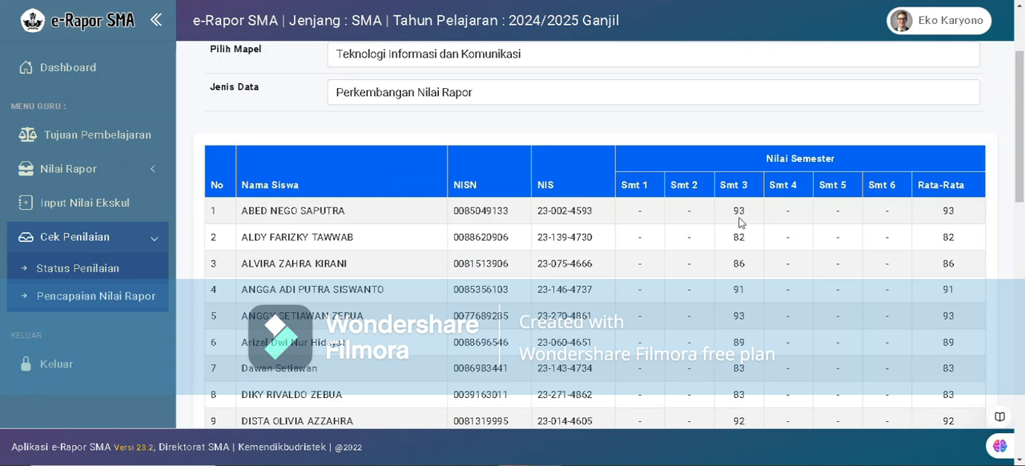
scroll(955, 237, "down", 2)
scroll(606, 219, "up", 4)
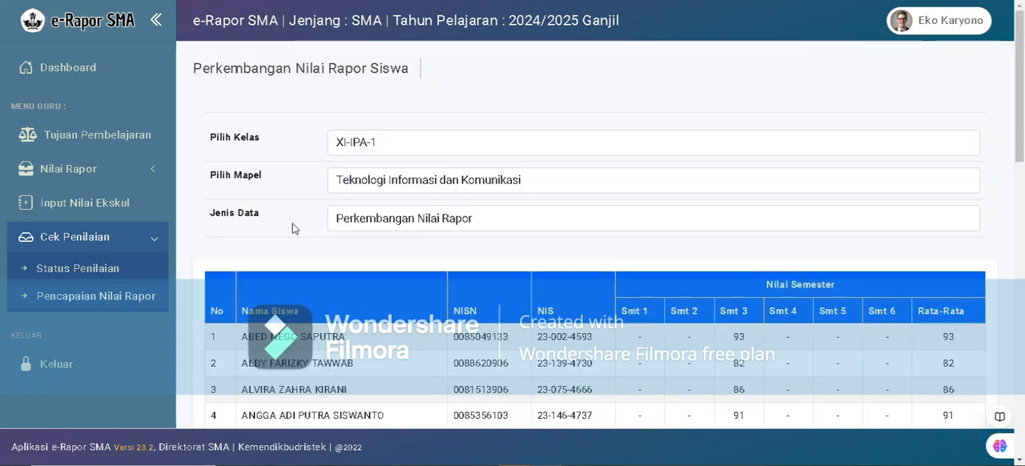
Switch the data type to Perkembangan Deskripsi Rapor and review the students' Smt 3 competency descriptions.
left_click(381, 228)
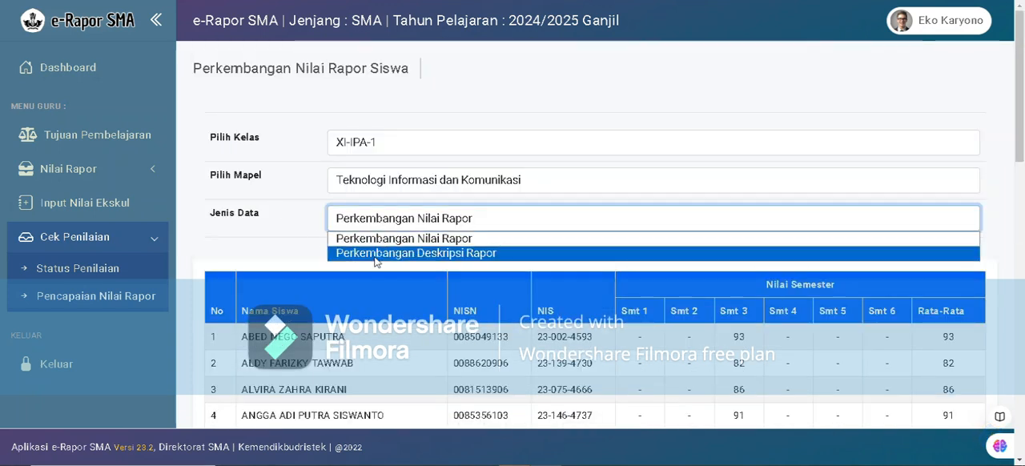
left_click(377, 254)
scroll(739, 219, "down", 5)
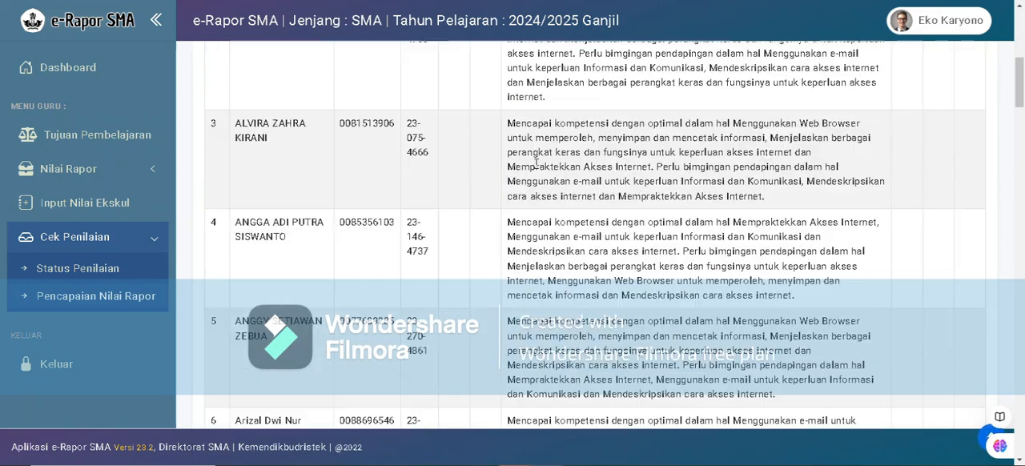
scroll(537, 162, "down", 10)
scroll(564, 272, "up", 1)
scroll(564, 270, "down", 7)
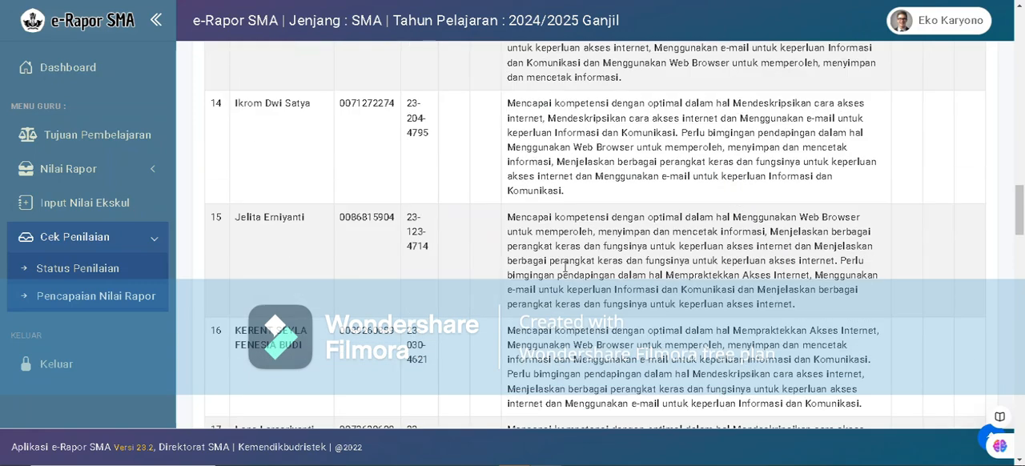
scroll(564, 272, "down", 3)
scroll(566, 268, "up", 5)
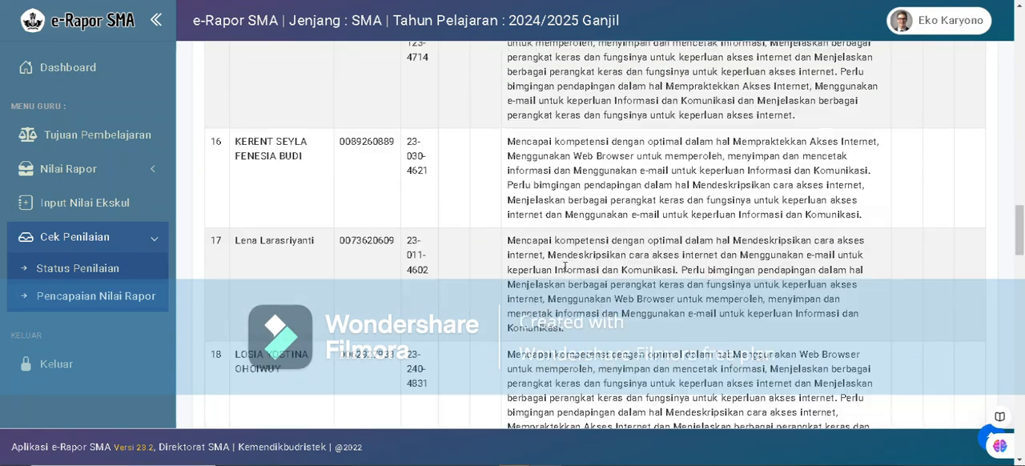
scroll(565, 266, "up", 18)
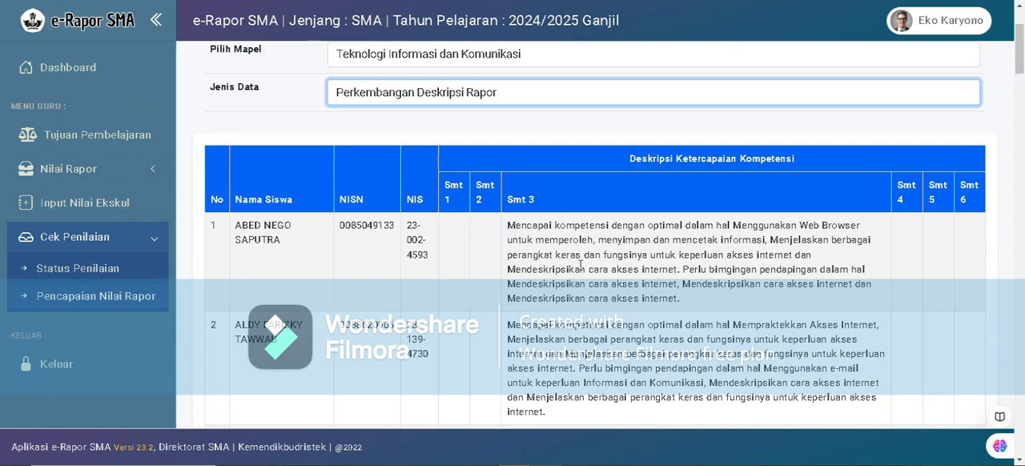
left_click(319, 140)
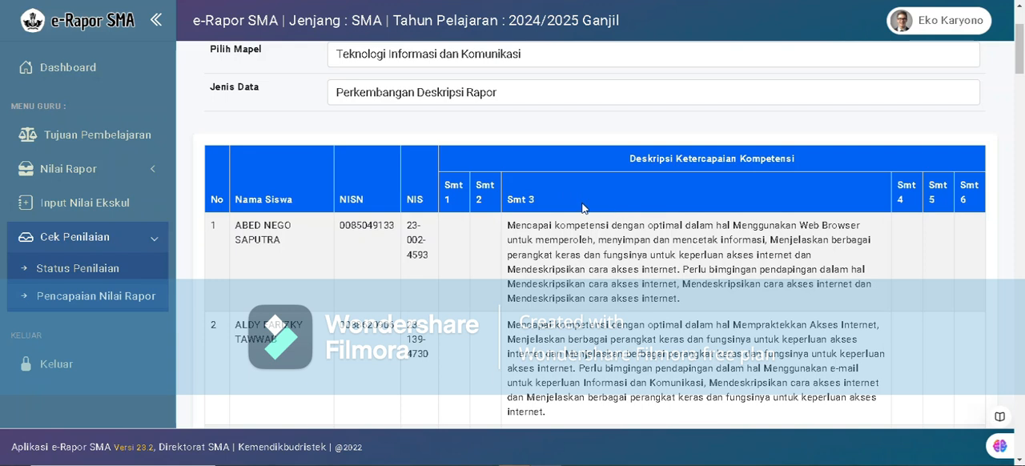
scroll(581, 224, "up", 2)
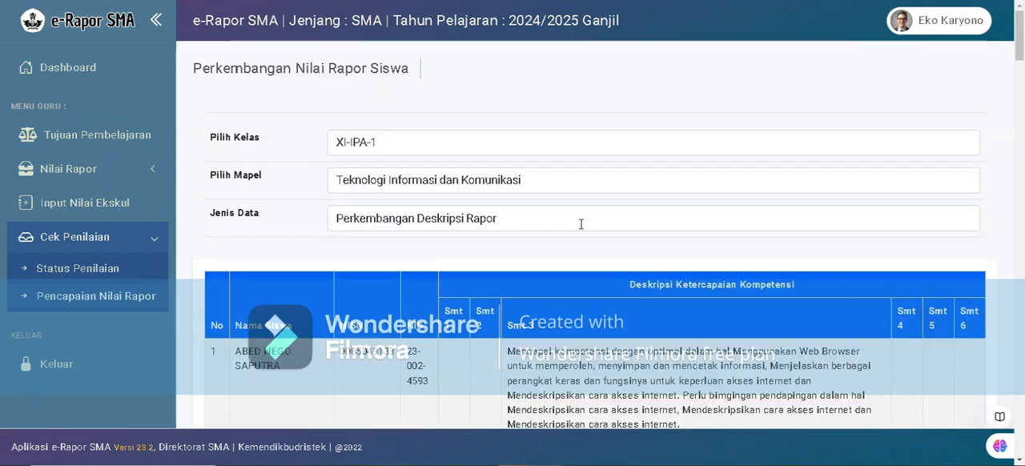